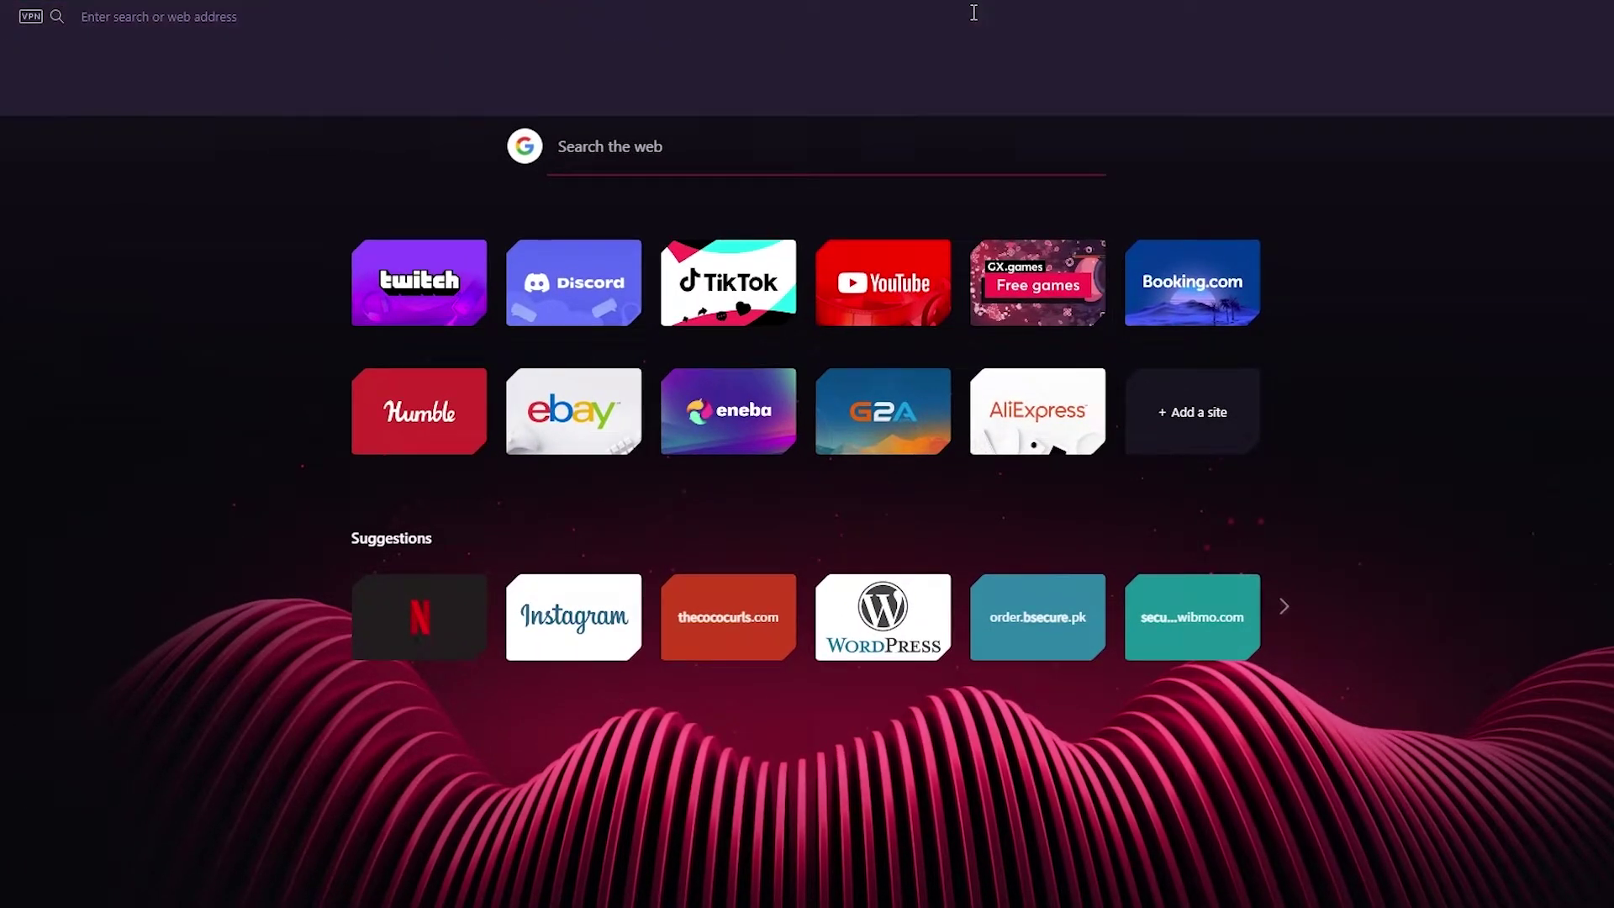
Load wordpress.com and start signing up for a new site.
text(ss)
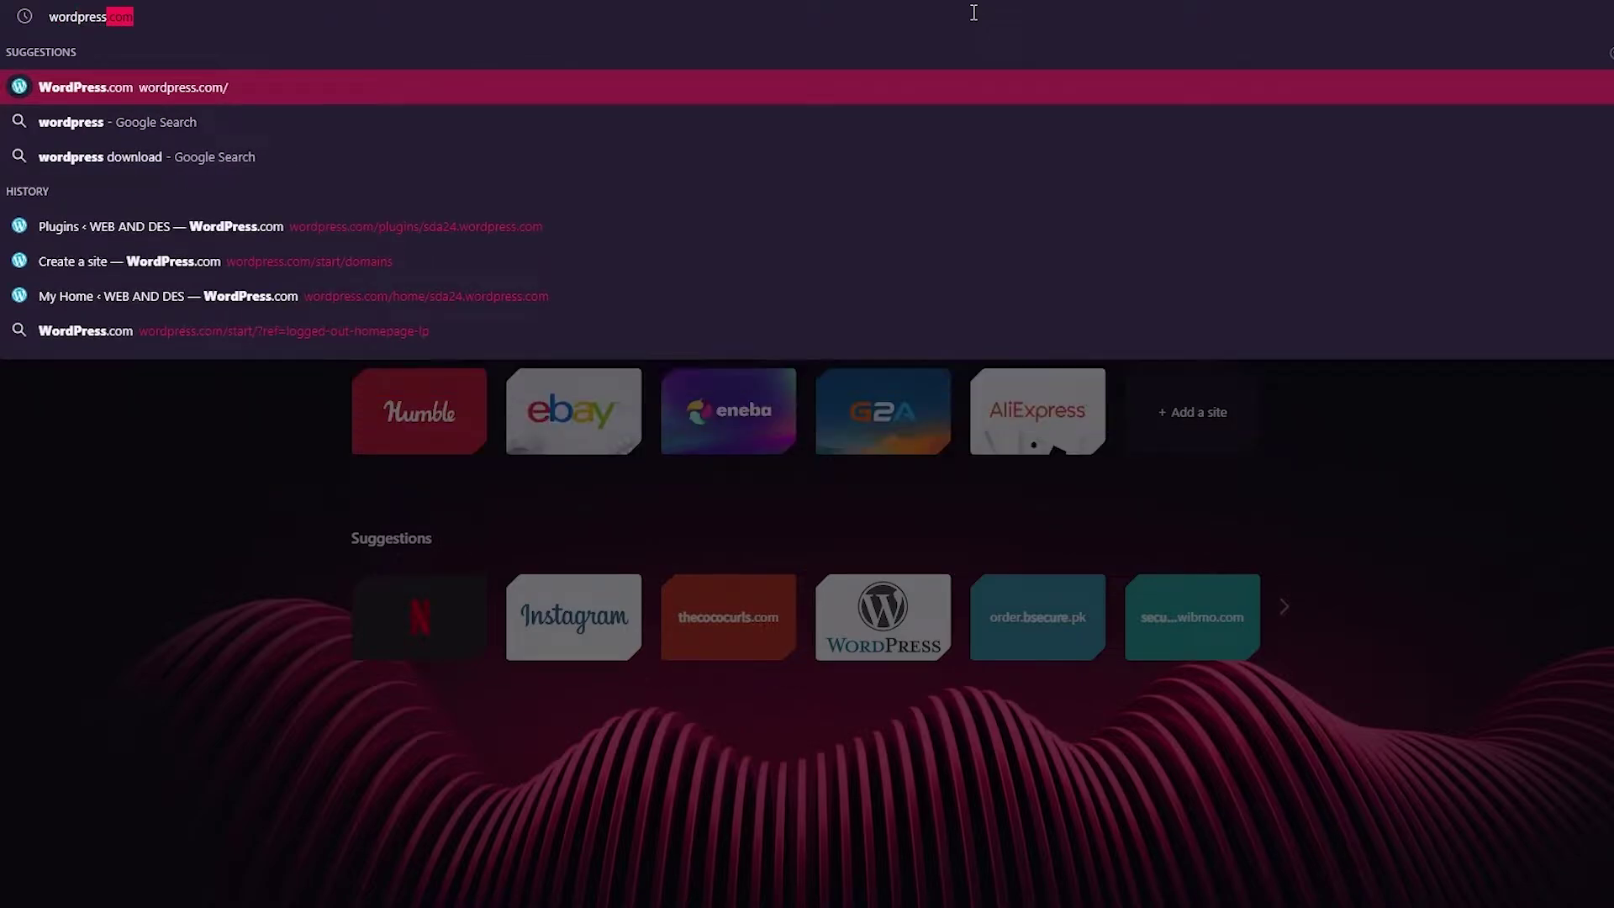
key(Return)
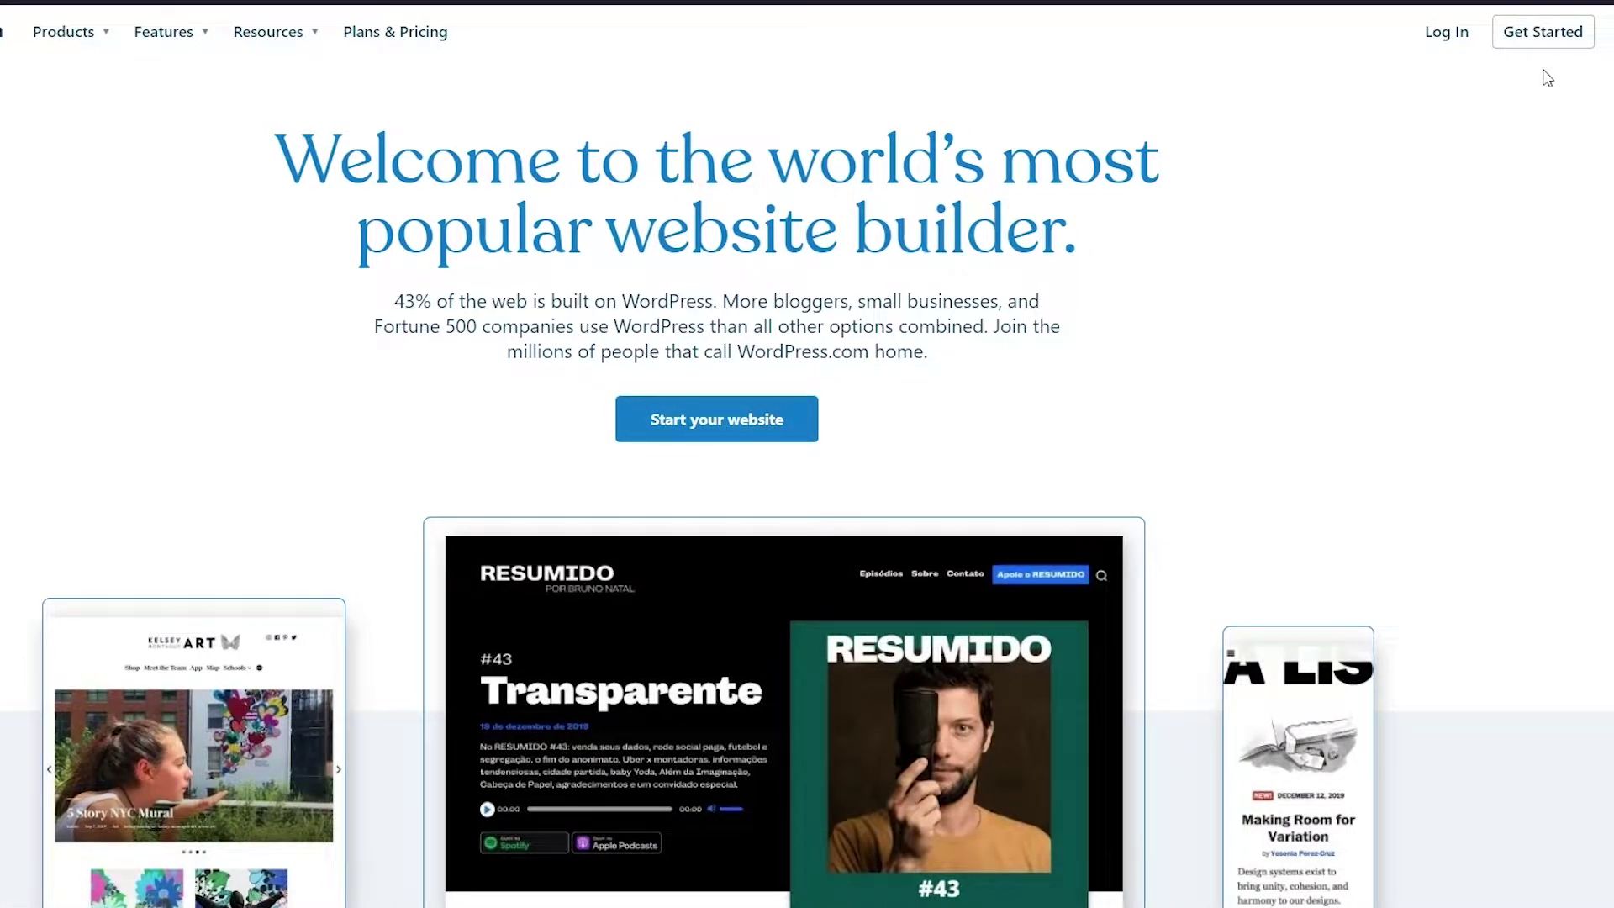
click(1548, 51)
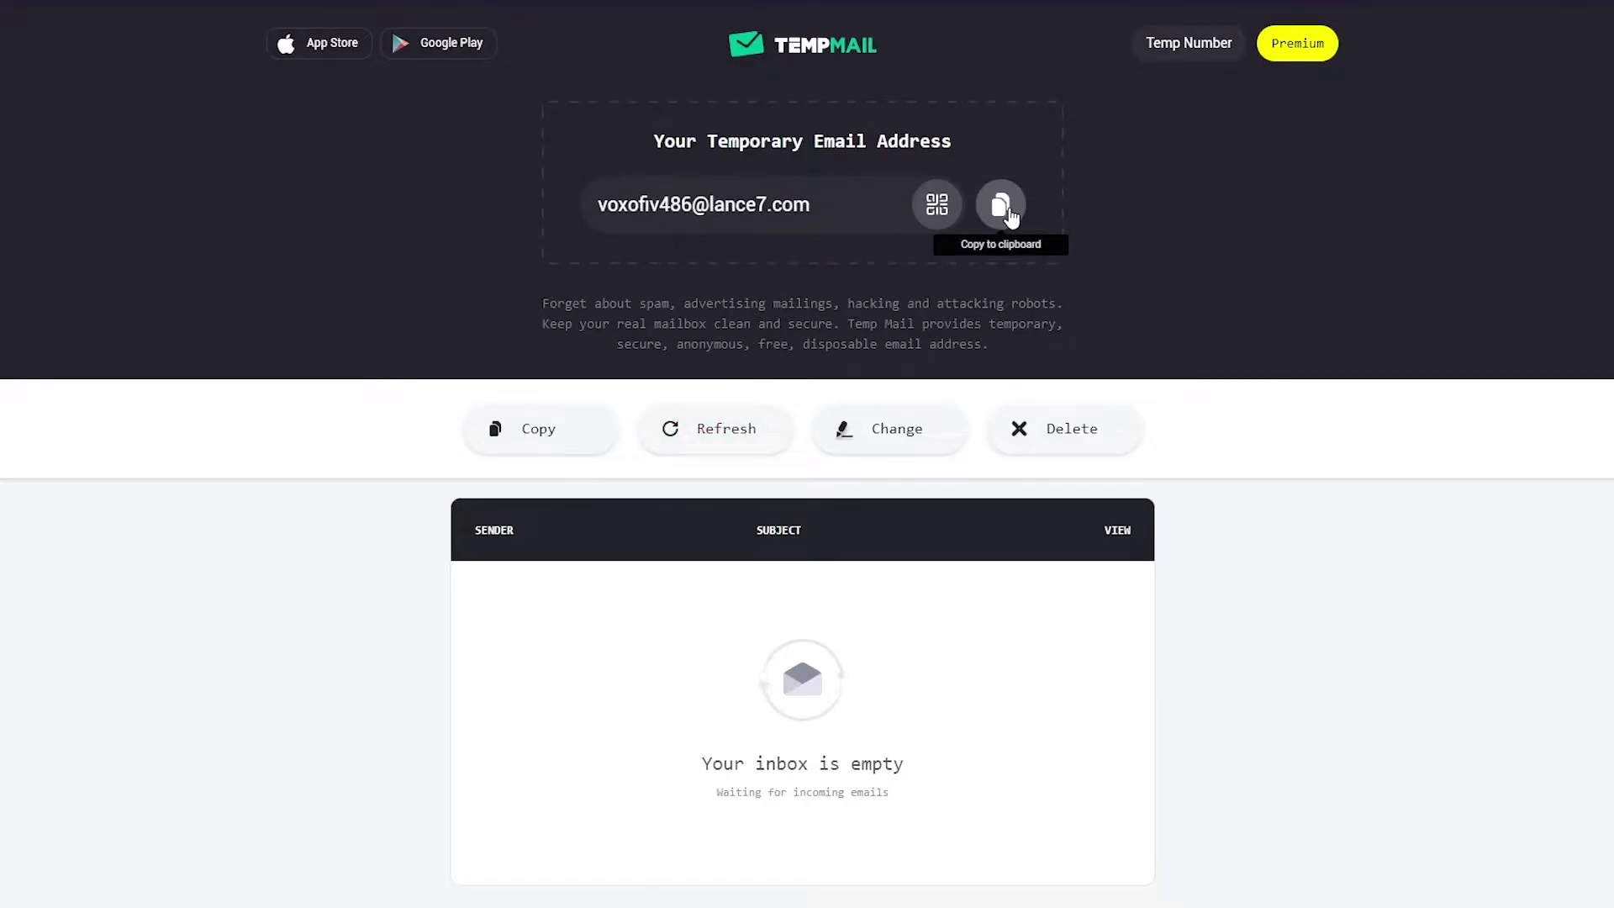
Fill the sign-up form with the copied temporary email address and a suggested username.
click(1002, 208)
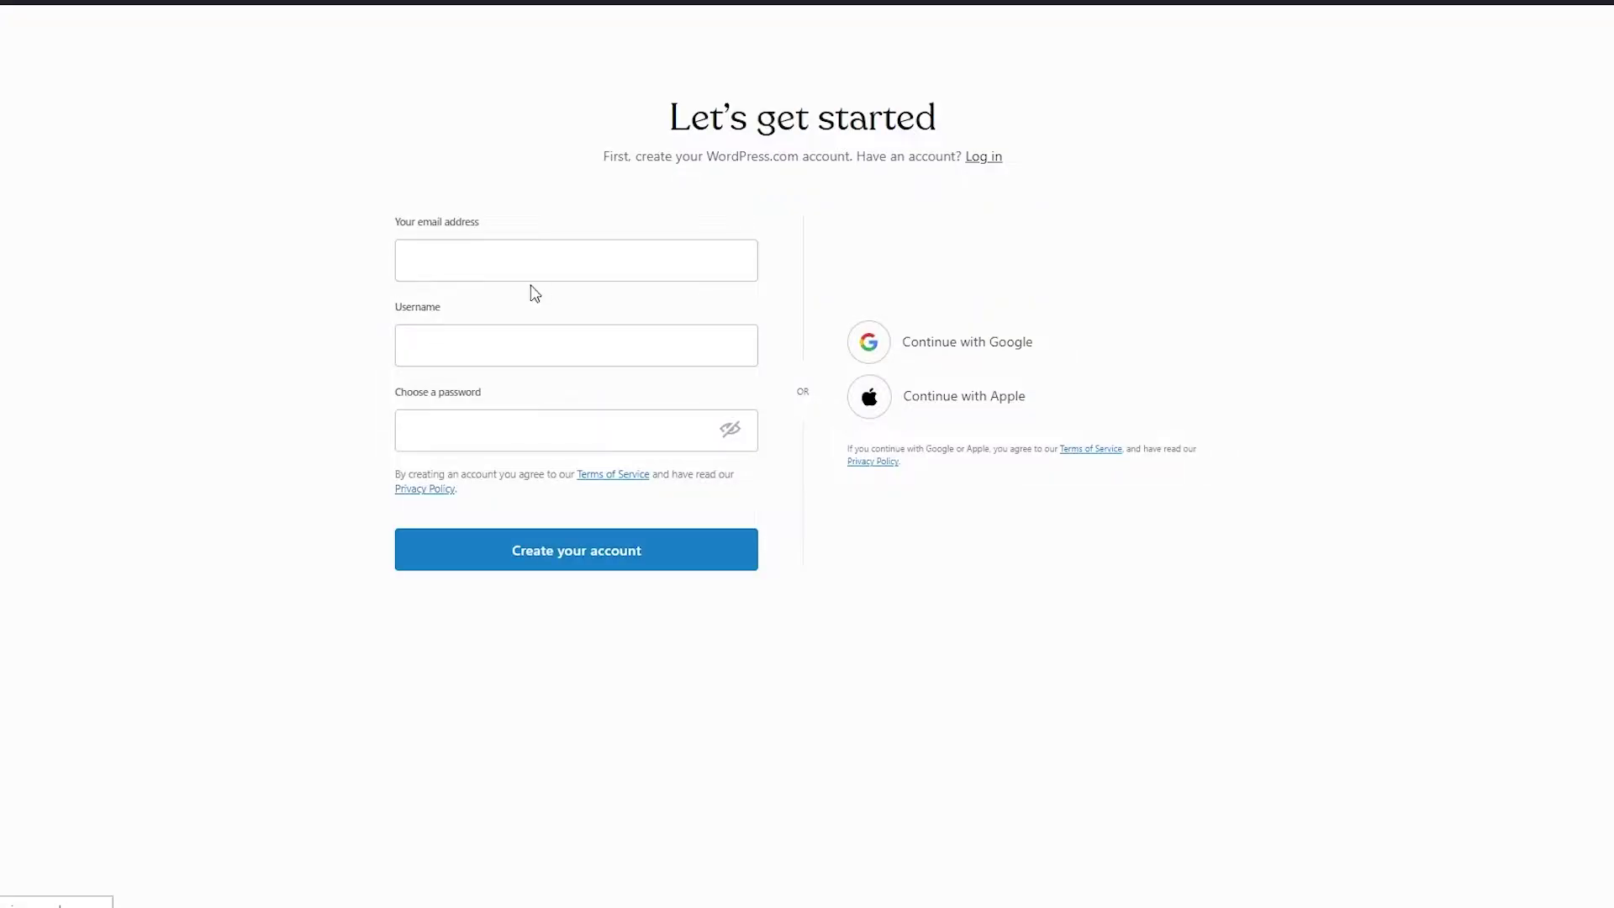
click(591, 269)
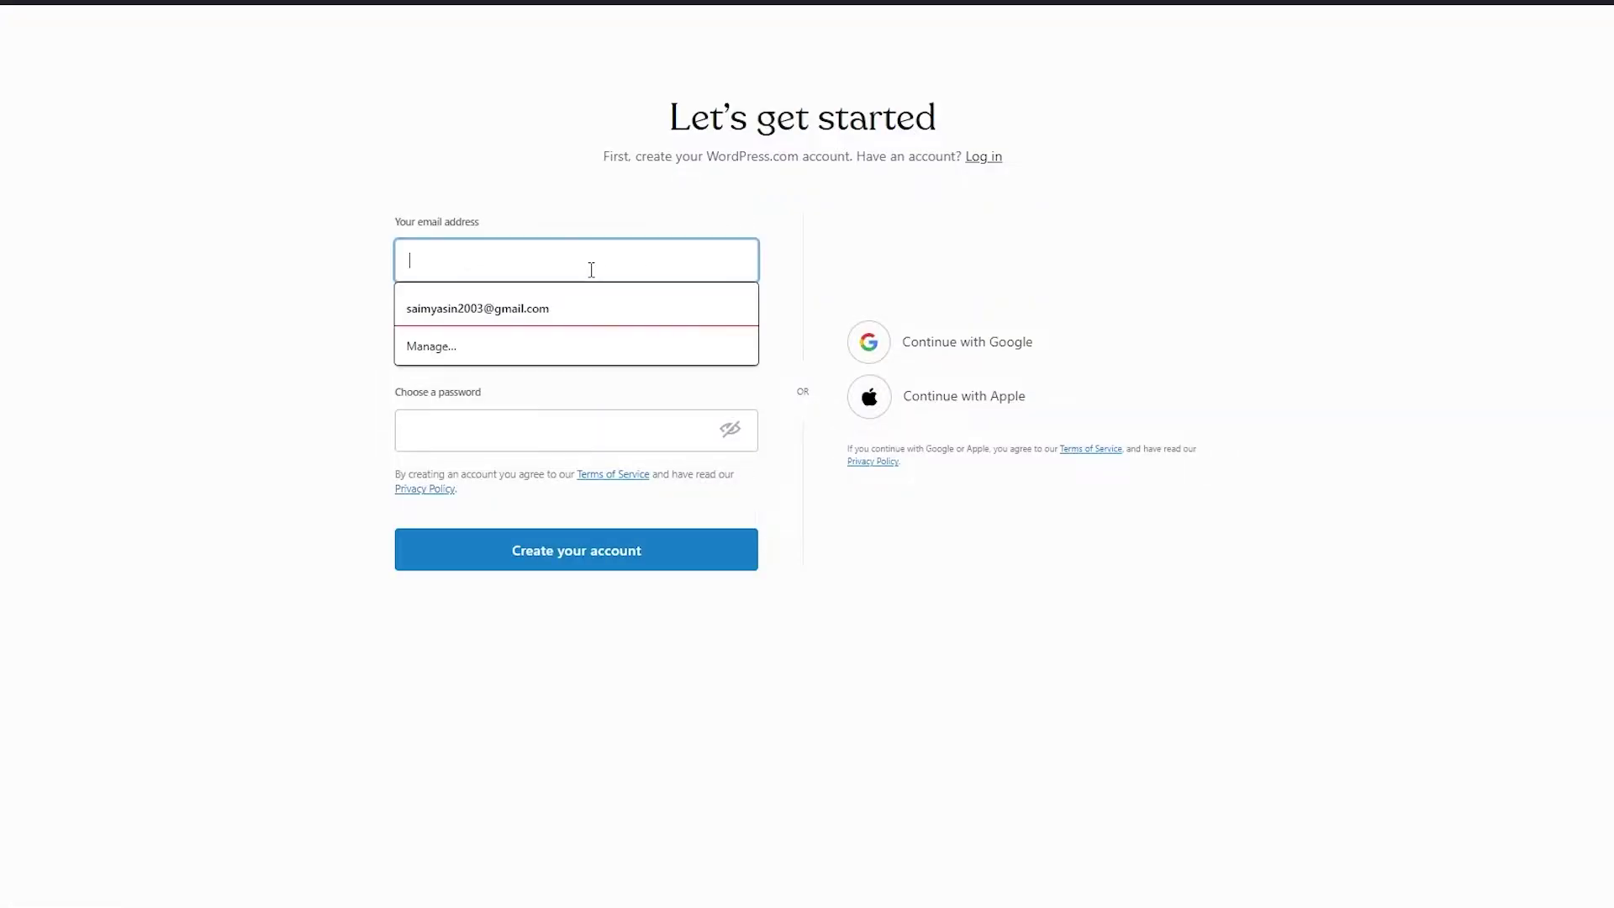
key(ctrl+v)
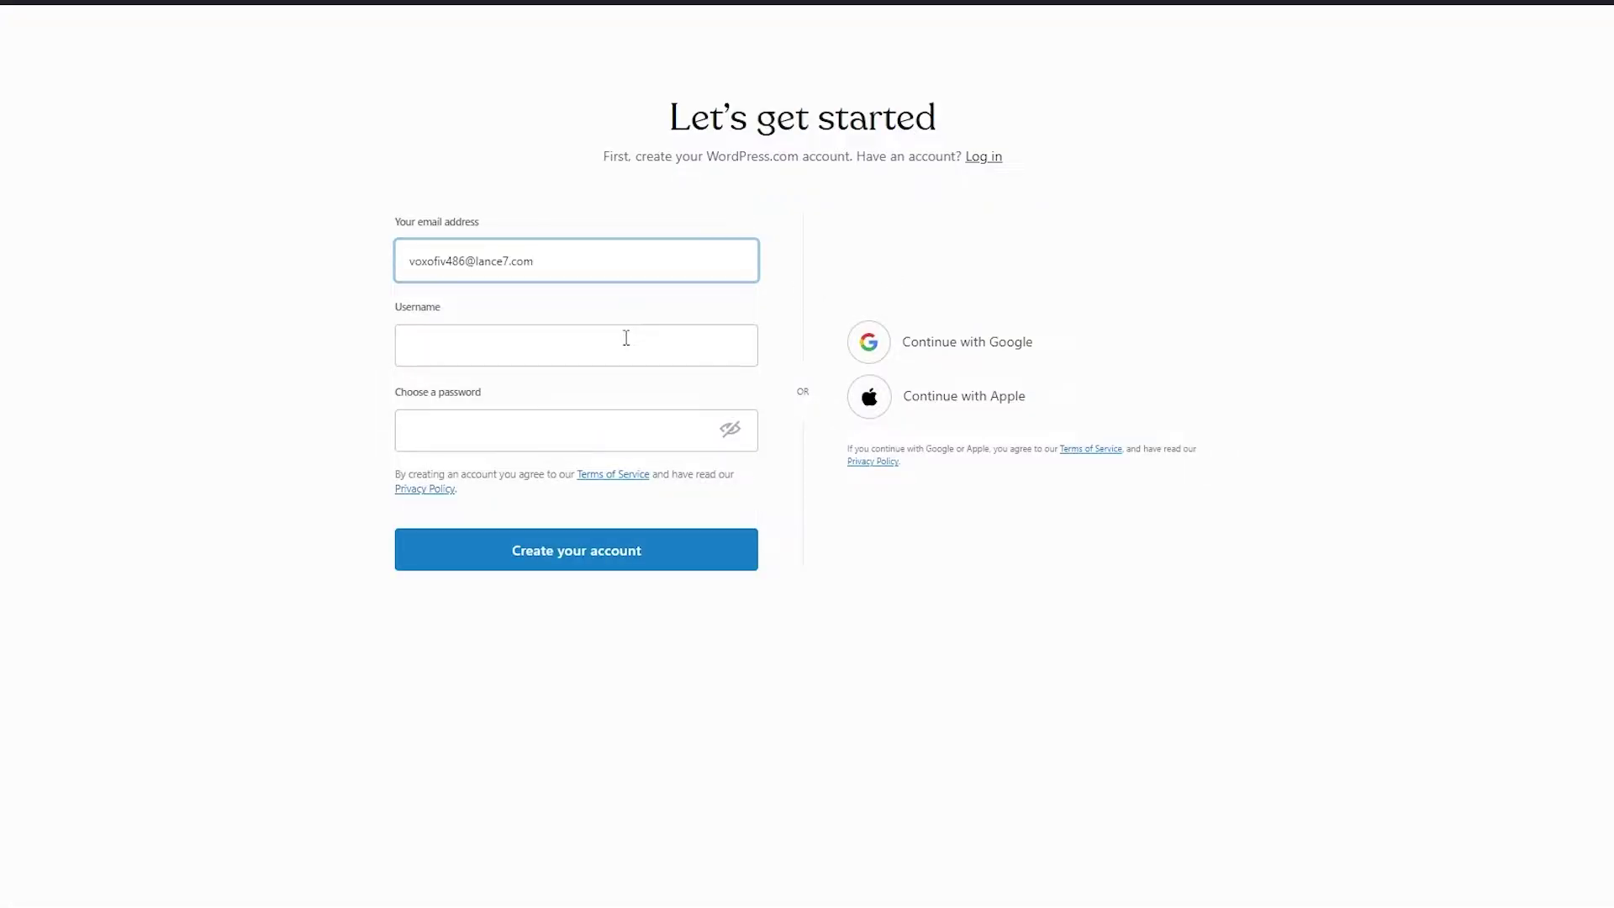
click(626, 338)
click(506, 393)
Enter a password, adjust the taken username, and create the account.
click(441, 433)
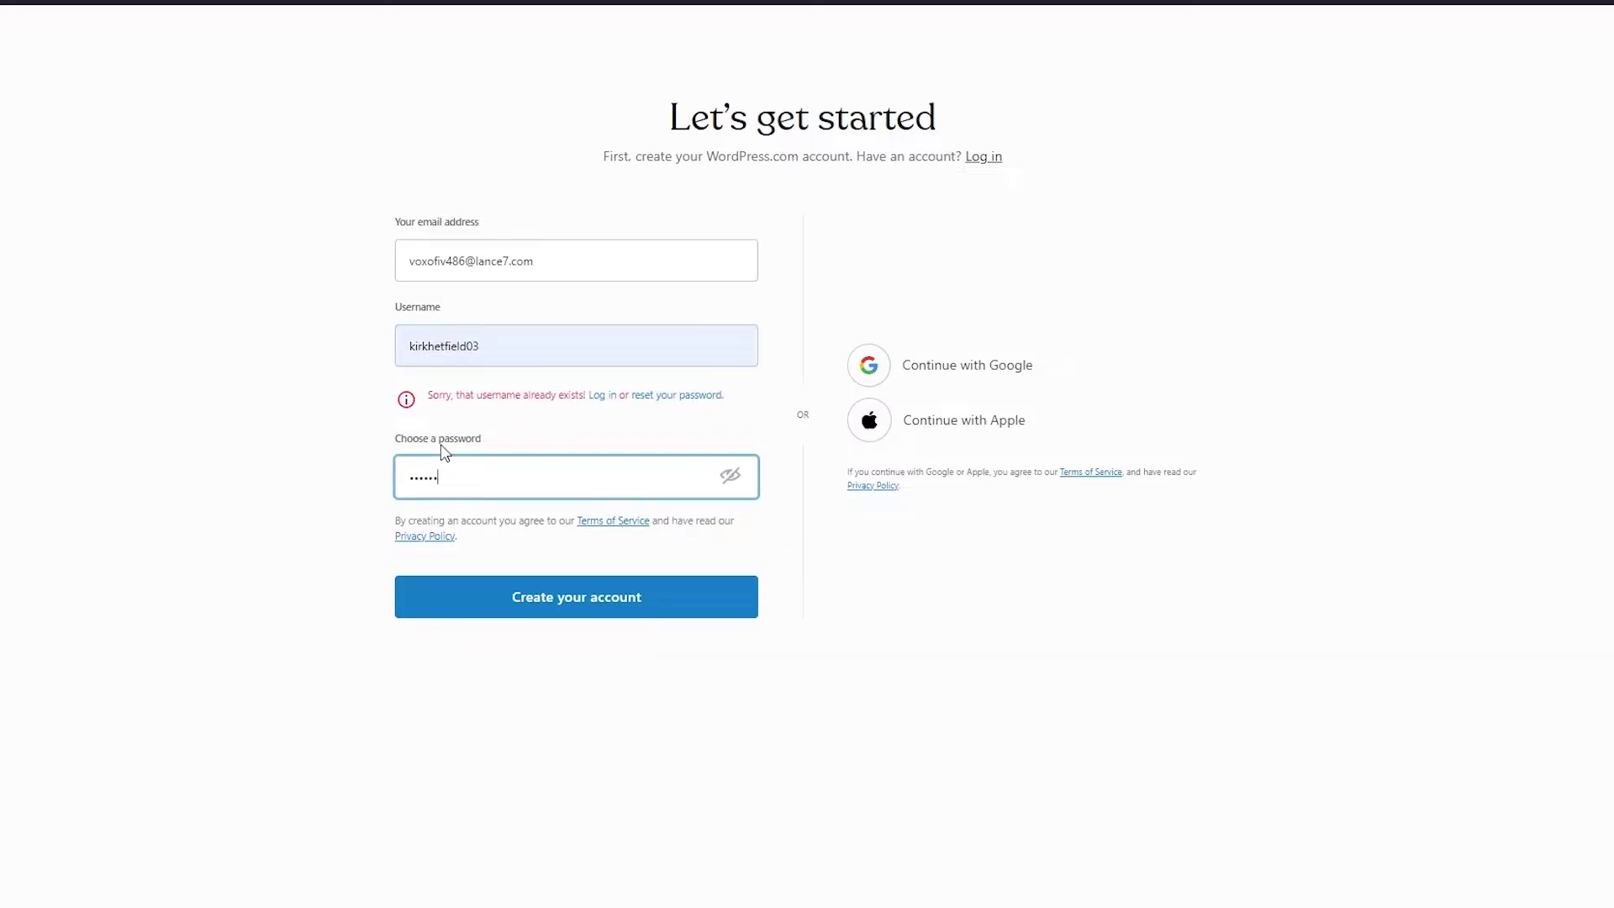
click(570, 365)
click(681, 562)
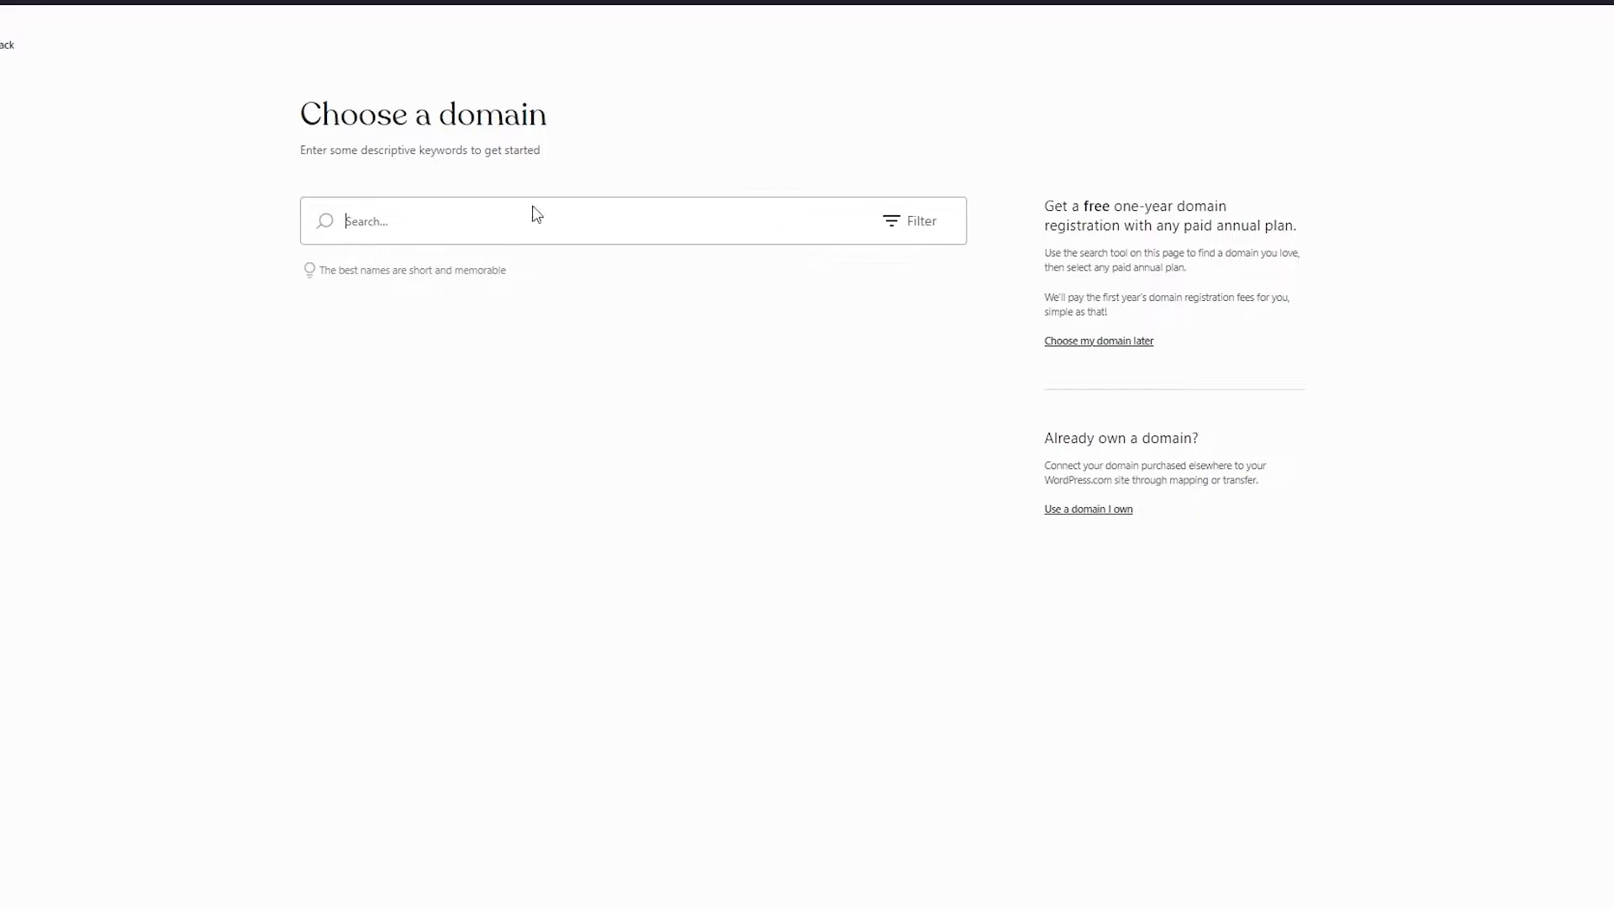
Search domains for 'das' and select the free das882.wordpress.com address.
text(das)
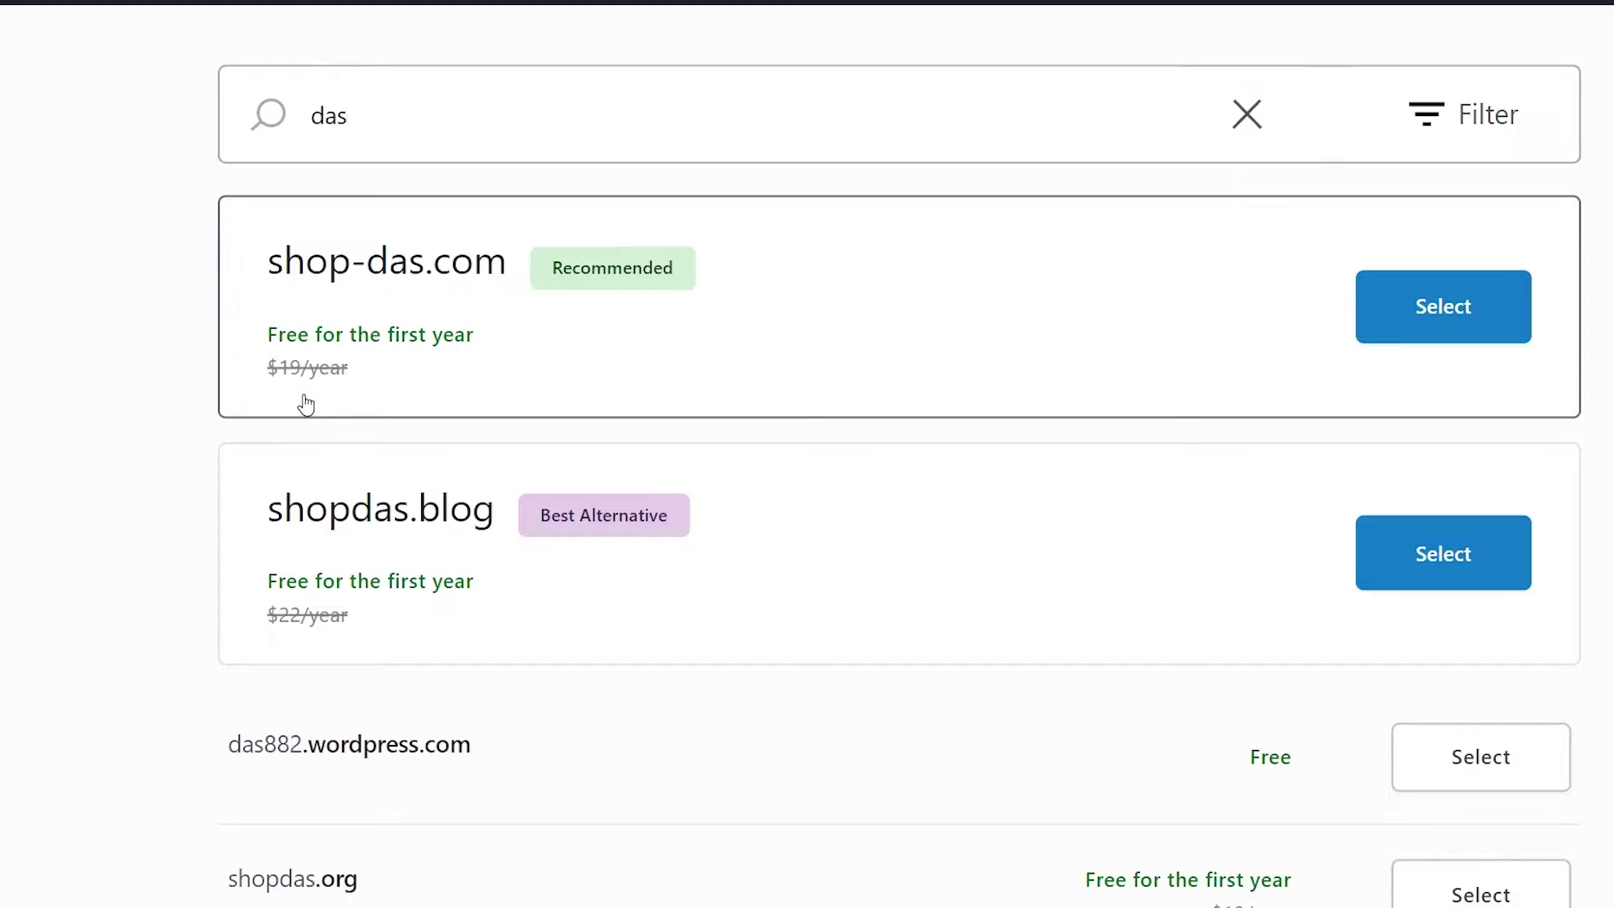
scroll(306, 405, down, 2)
scroll(324, 451, down, 4)
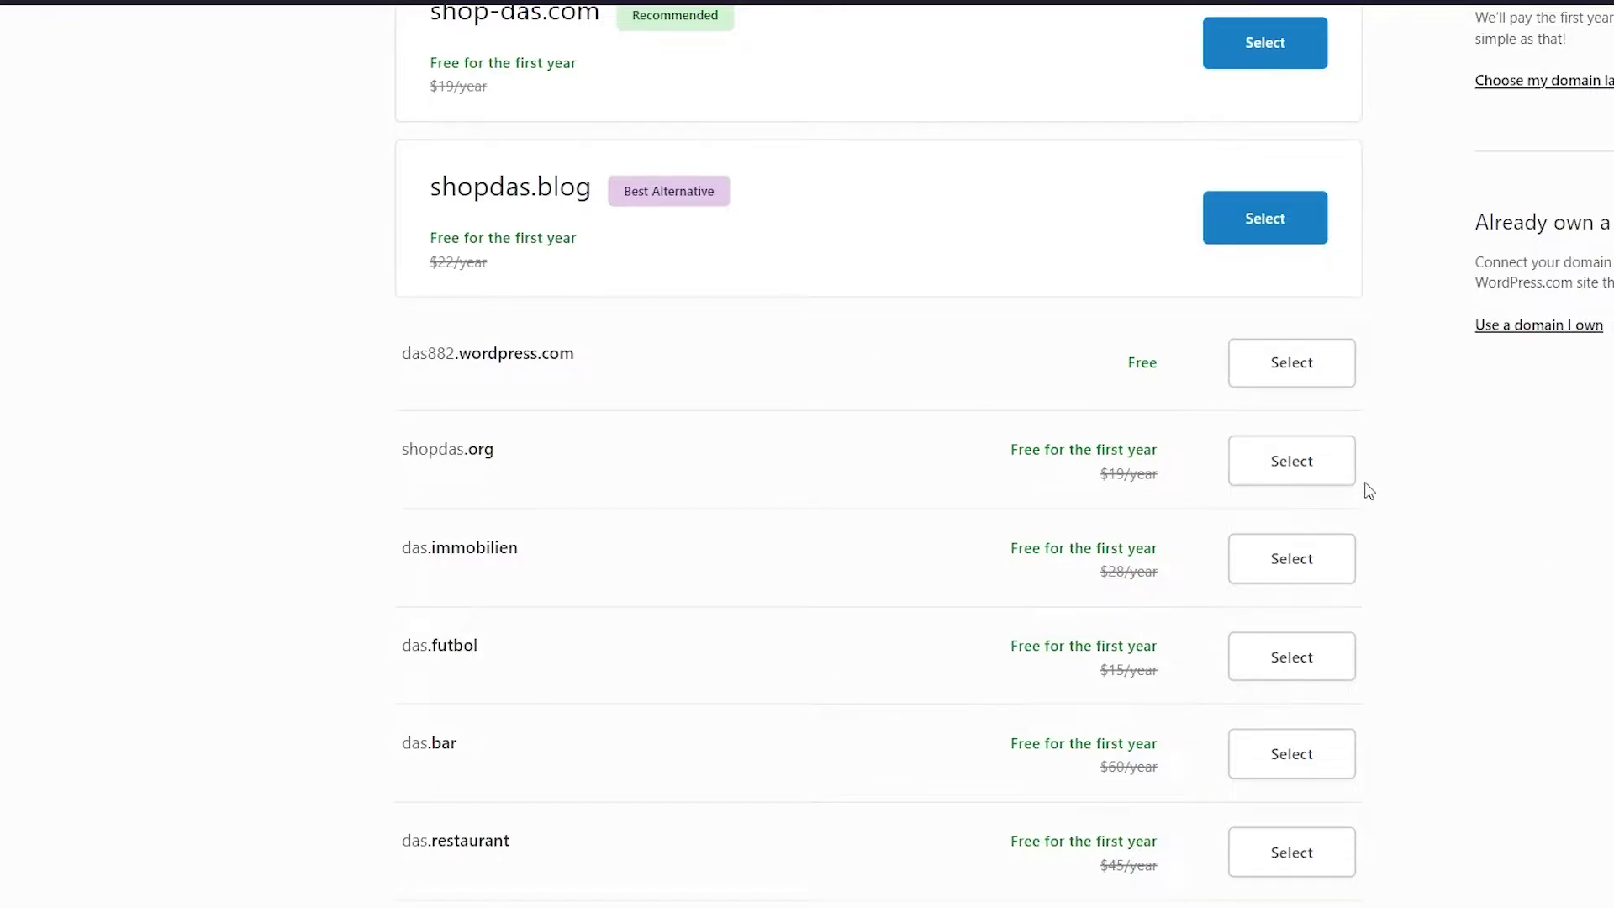
click(1273, 384)
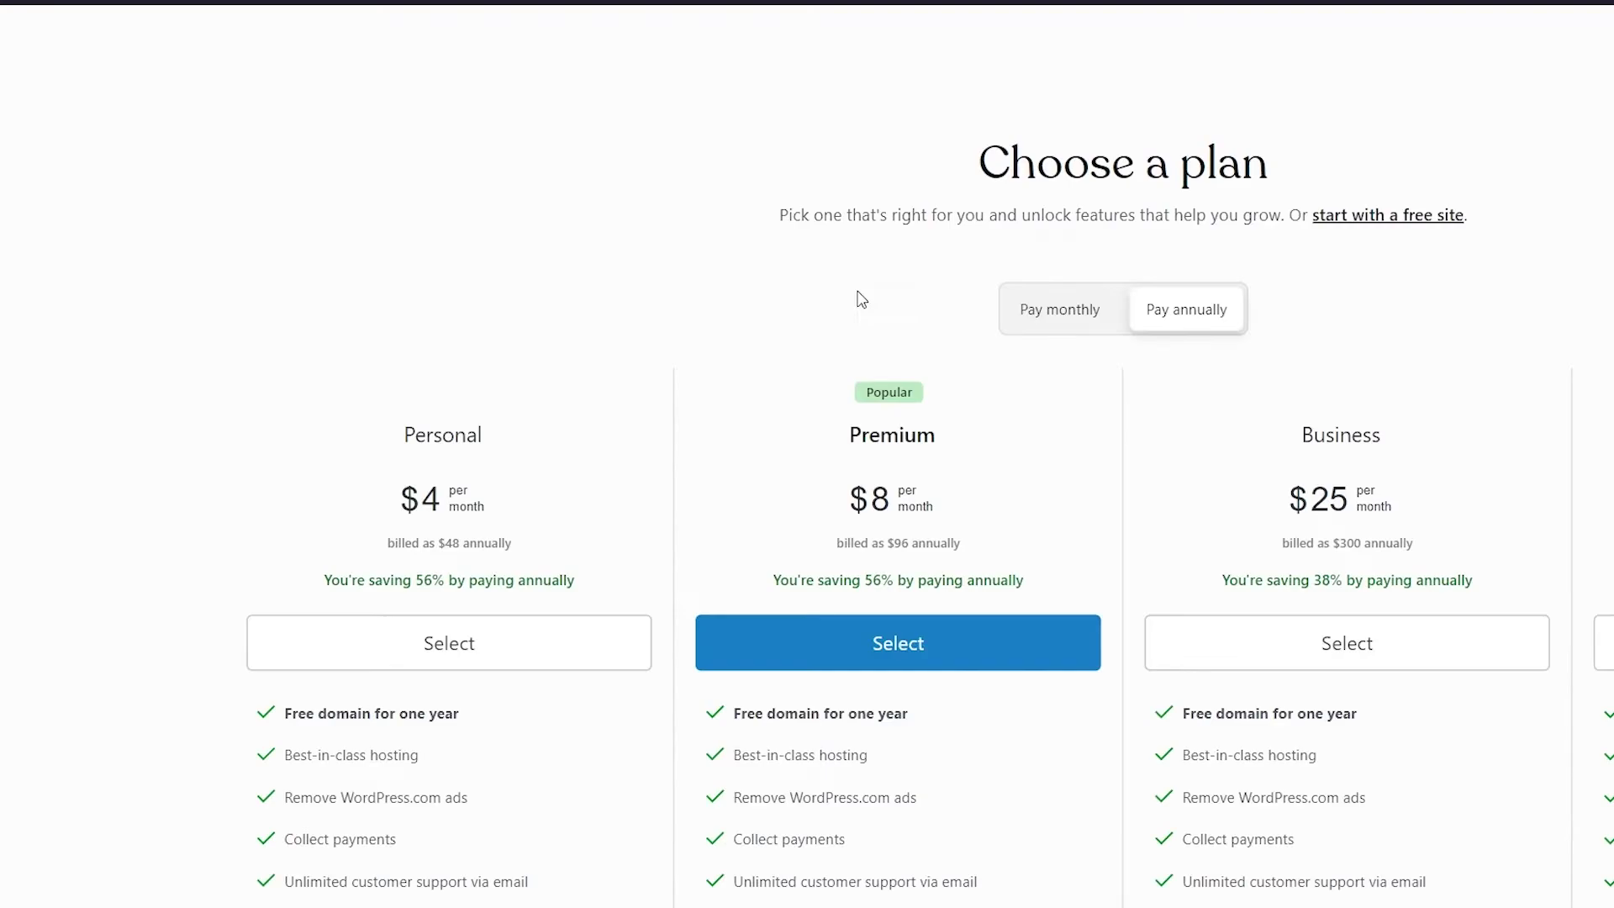
scroll(895, 454, down, 10)
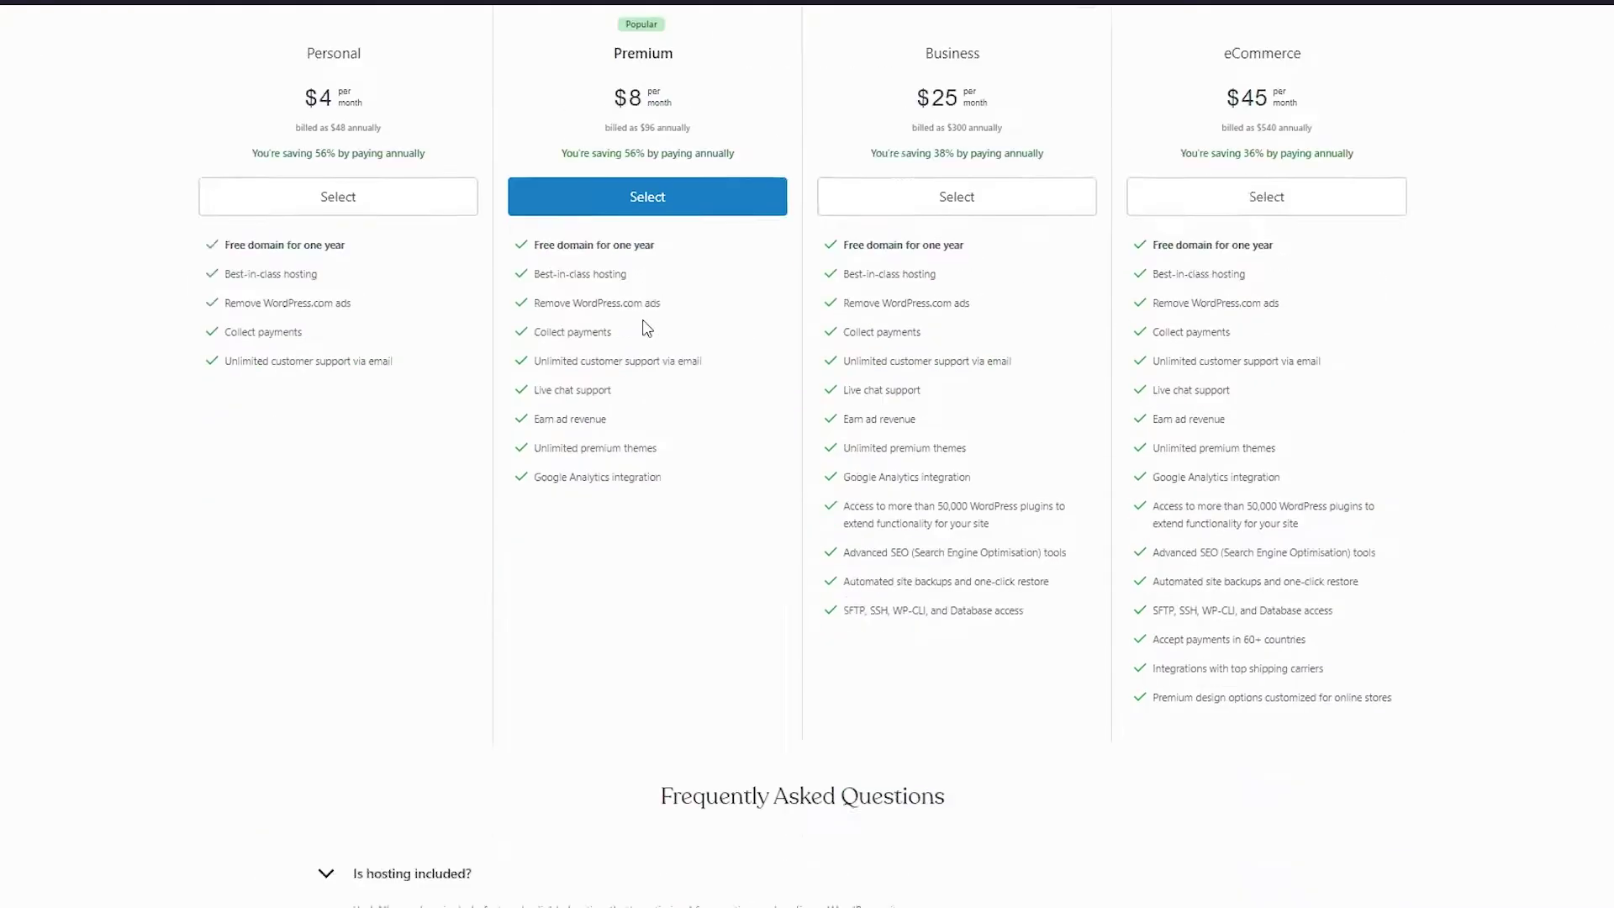
scroll(647, 327, up, 10)
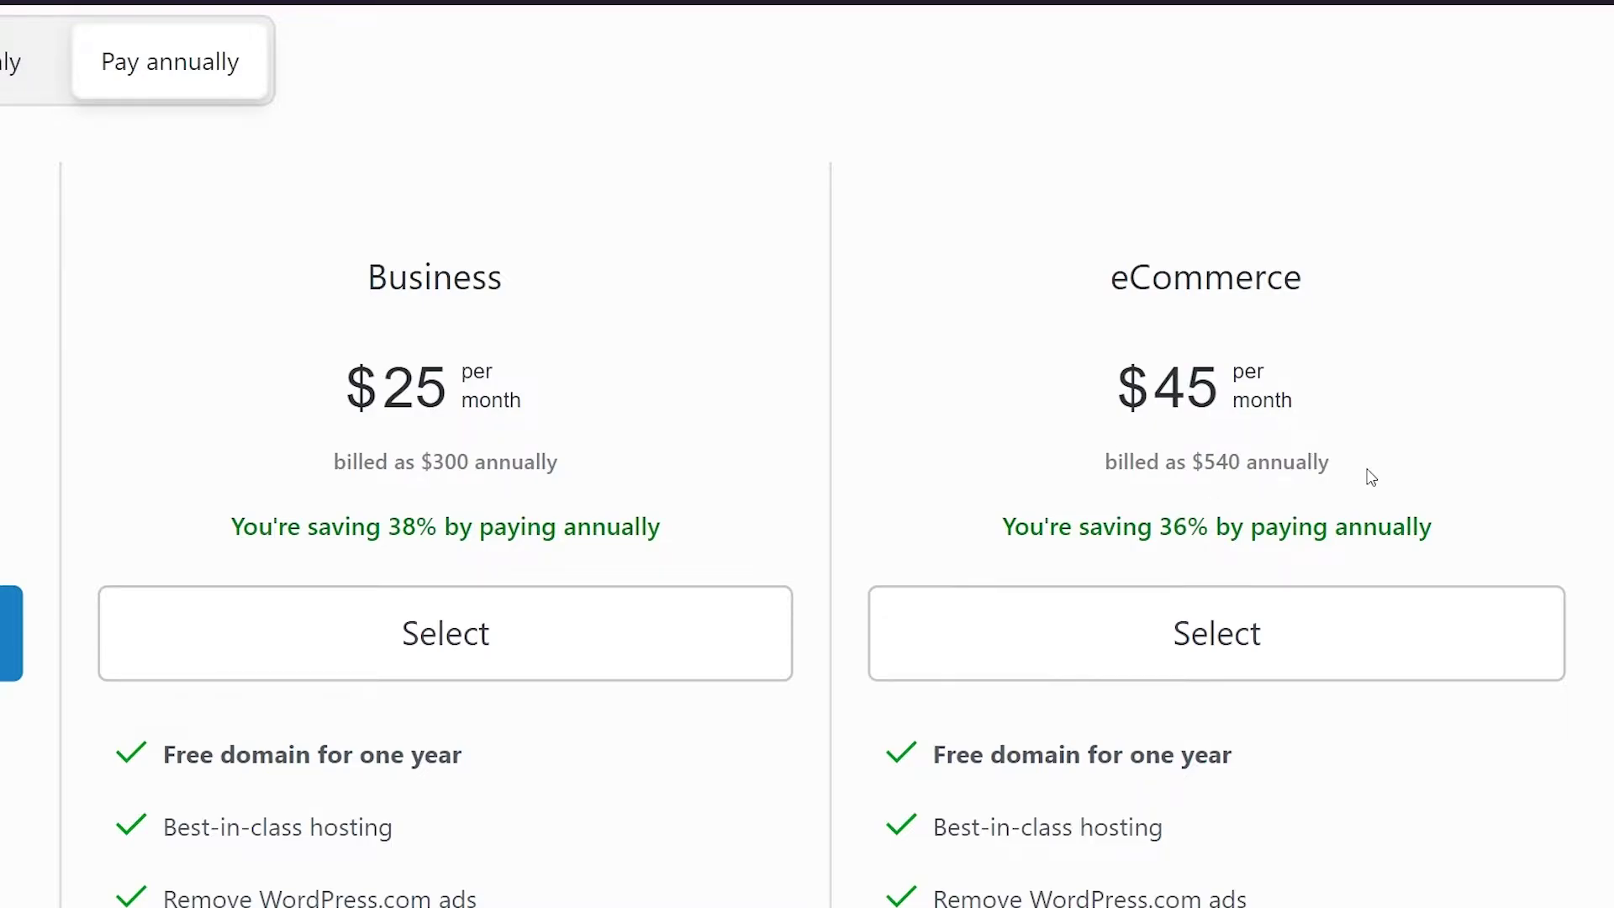
scroll(1337, 587, down, 4)
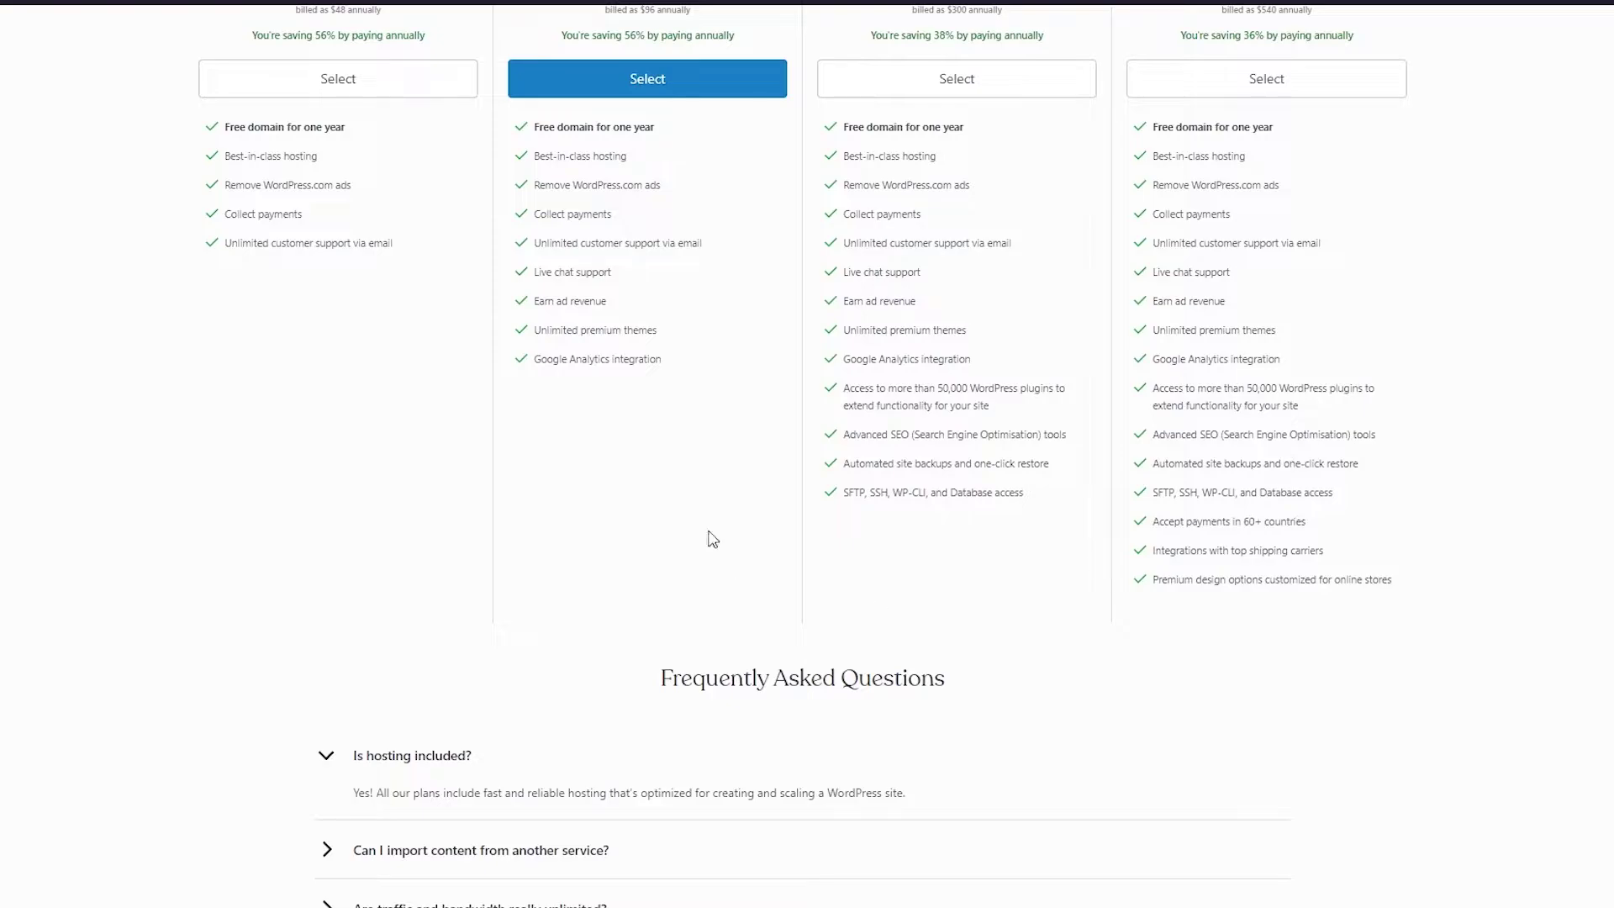
scroll(359, 267, up, 4)
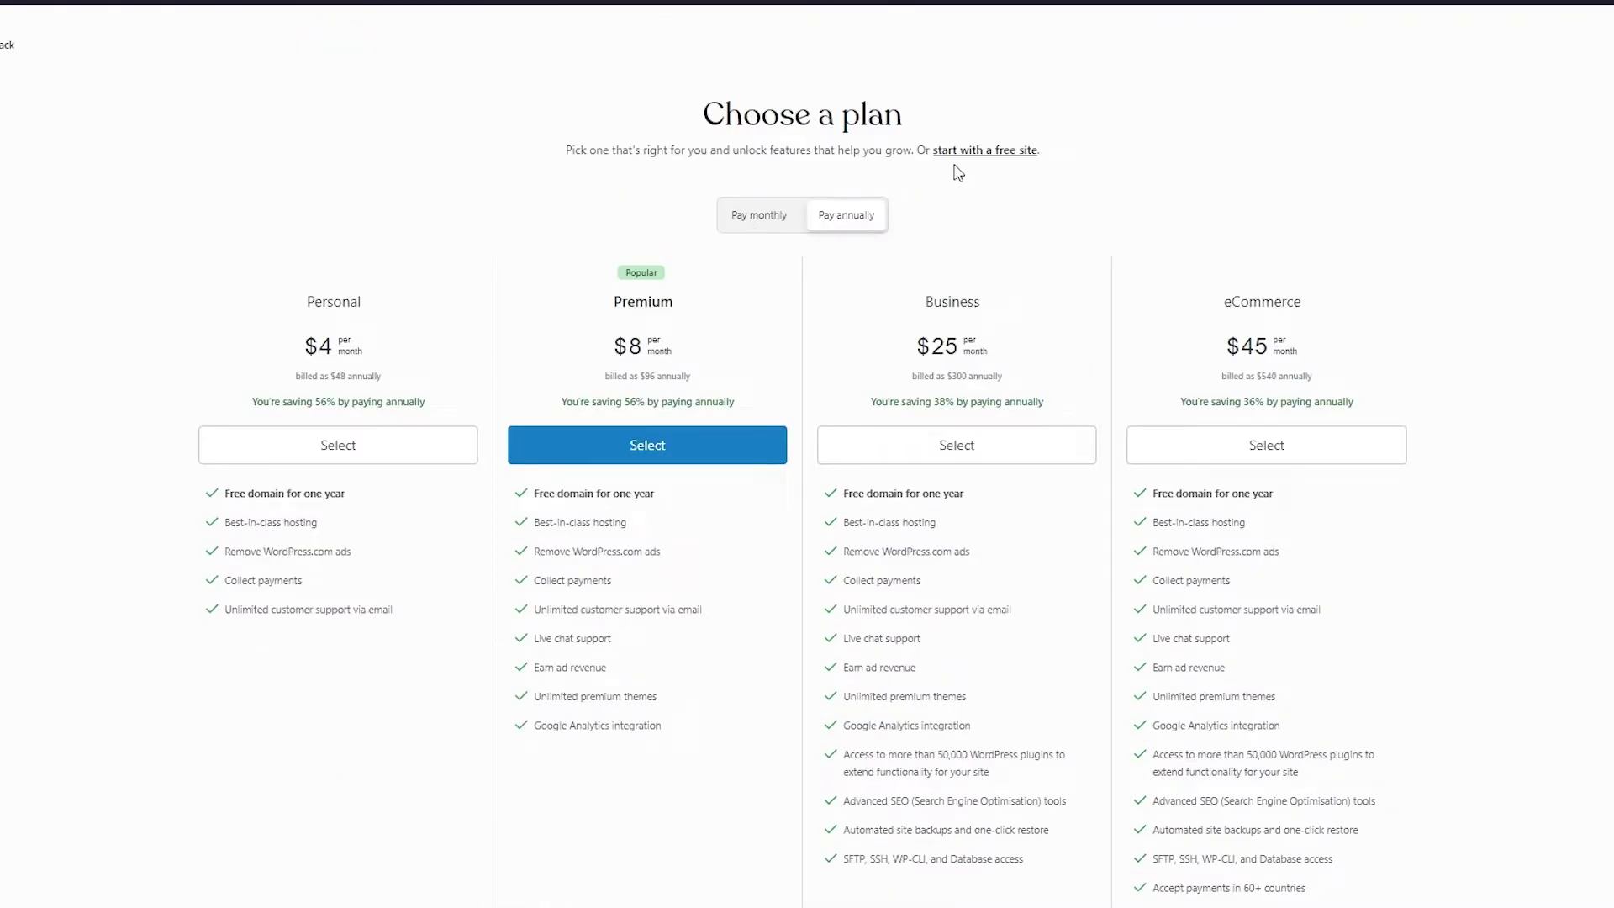
Continue with a free site and choose 'Sell online' as the site goal.
click(1002, 152)
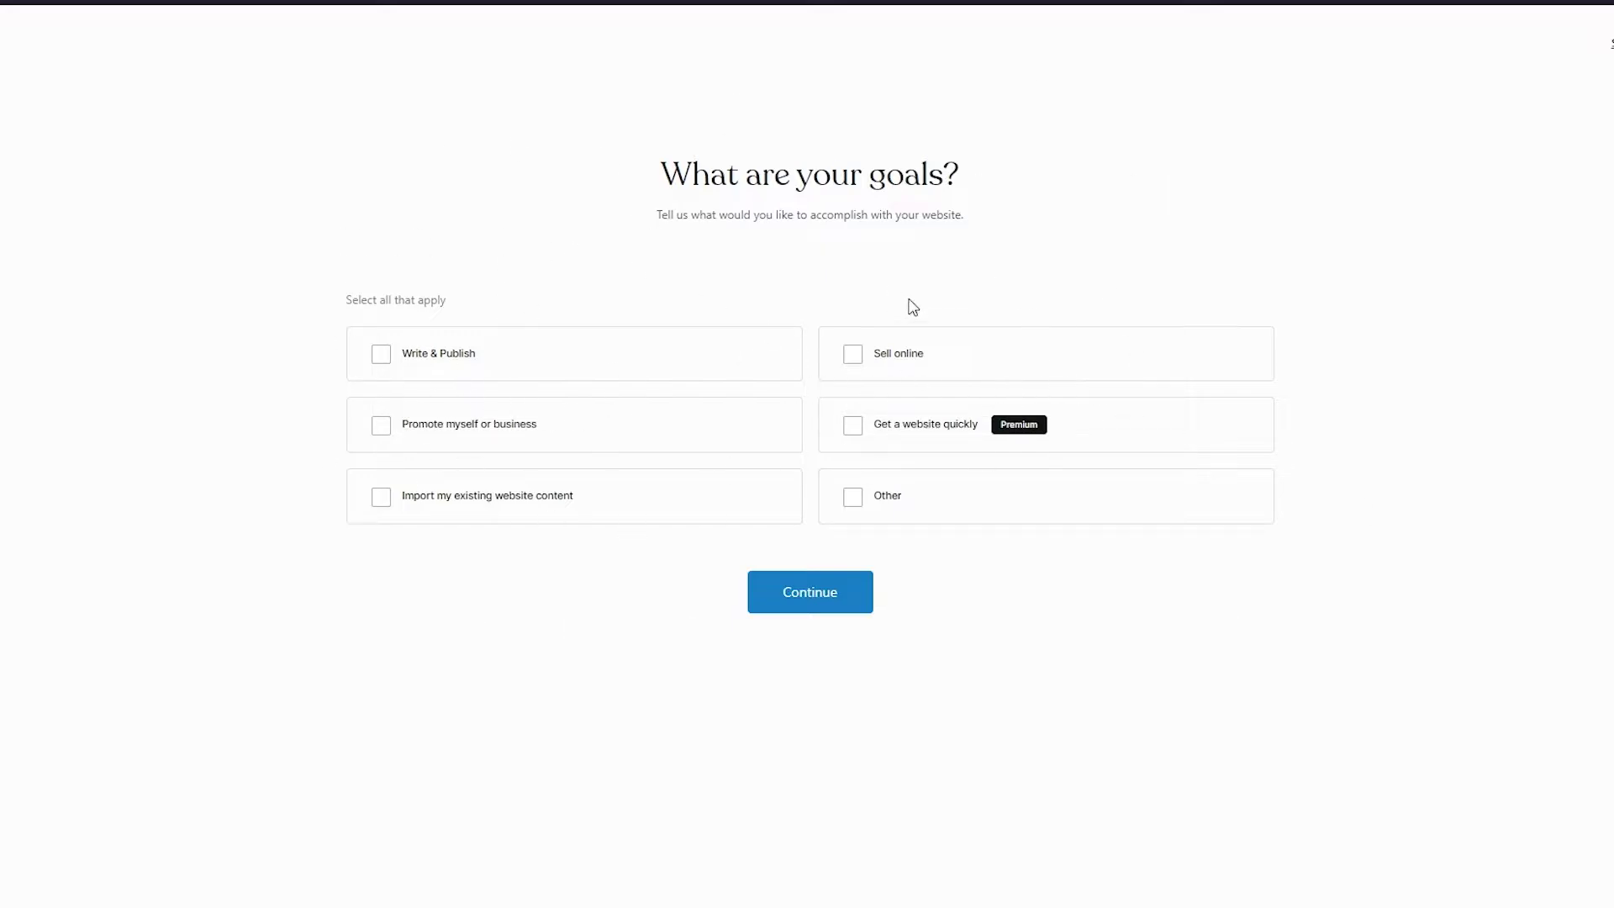
click(959, 359)
click(808, 603)
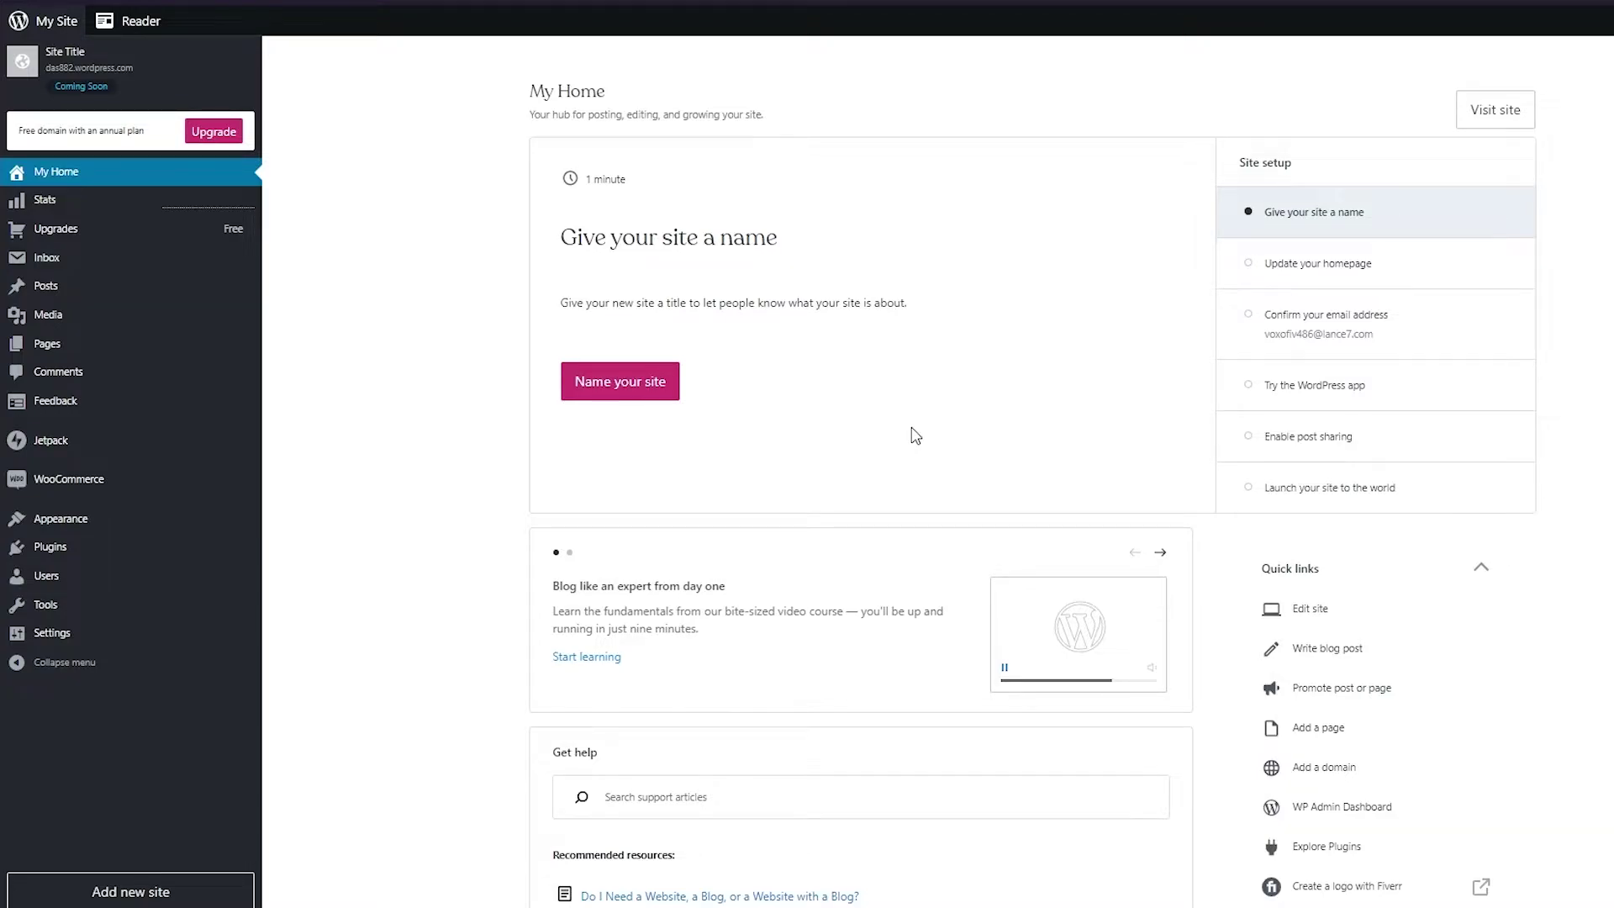
Look over the My Home dashboard and bring up the sidebar's Posts menu options.
scroll(916, 435, down, 3)
scroll(915, 434, up, 3)
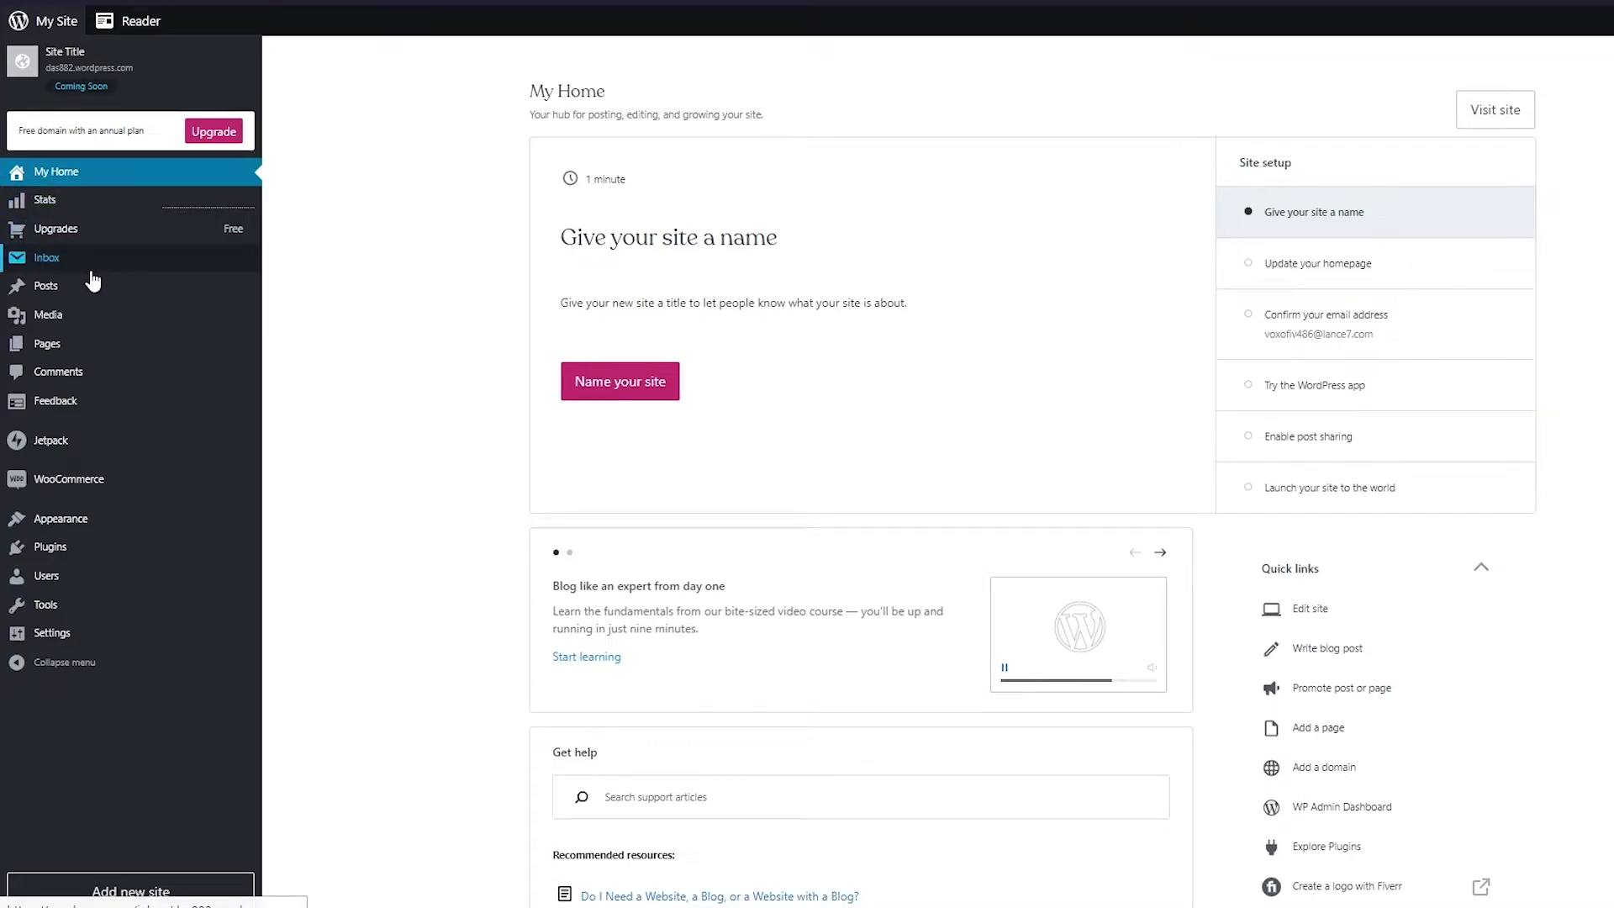
mouse_move(71, 289)
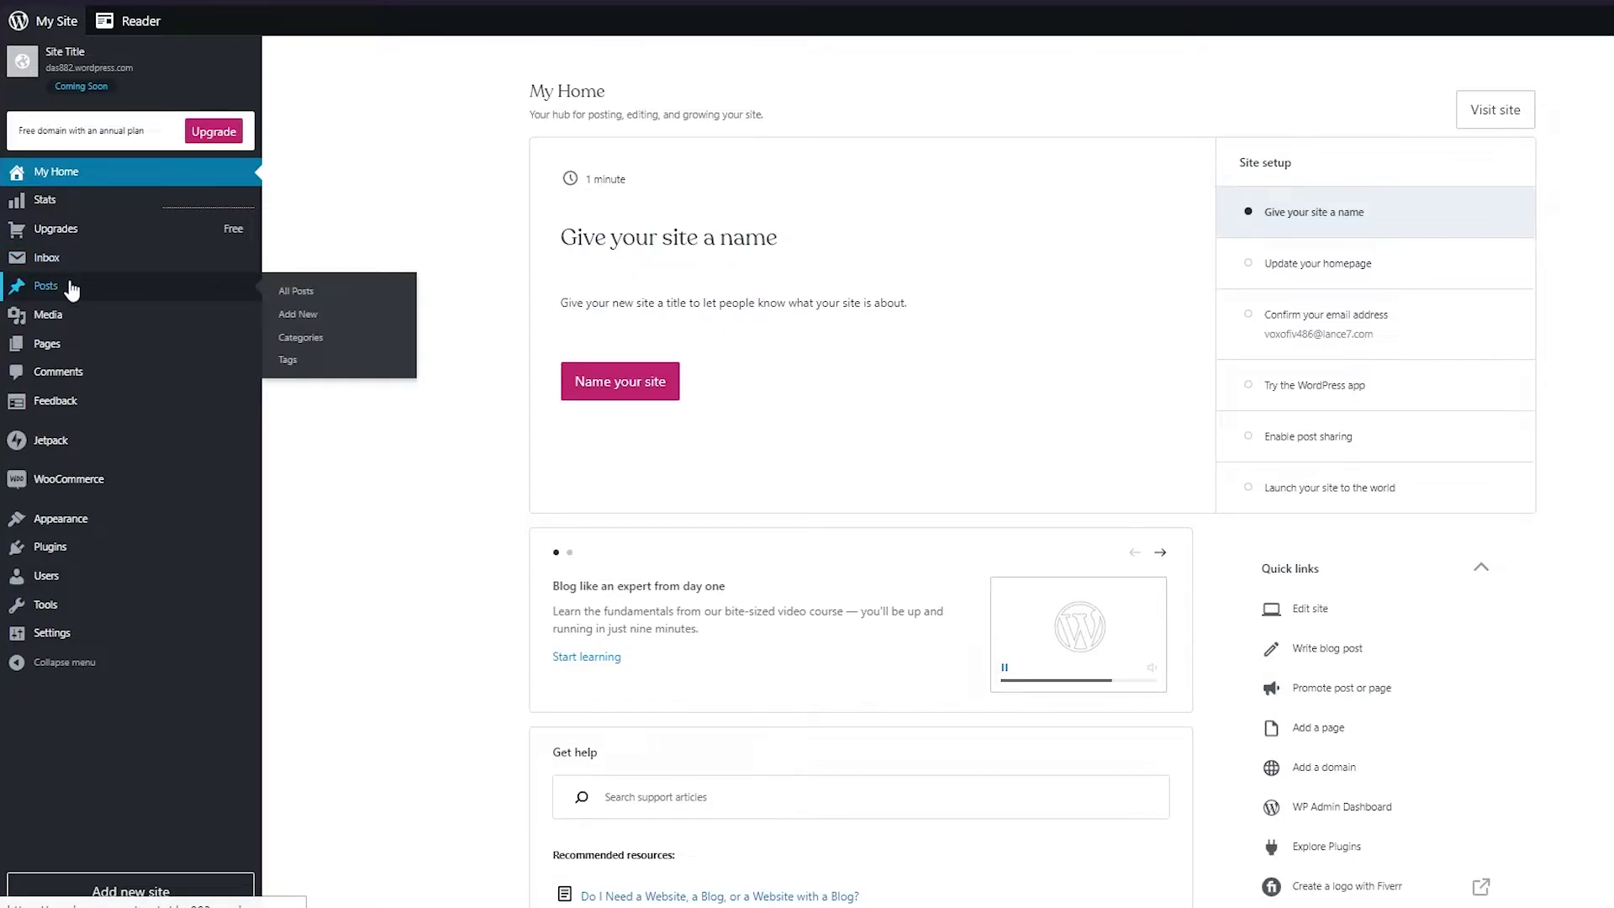
Go to All Posts and add a new post.
click(298, 294)
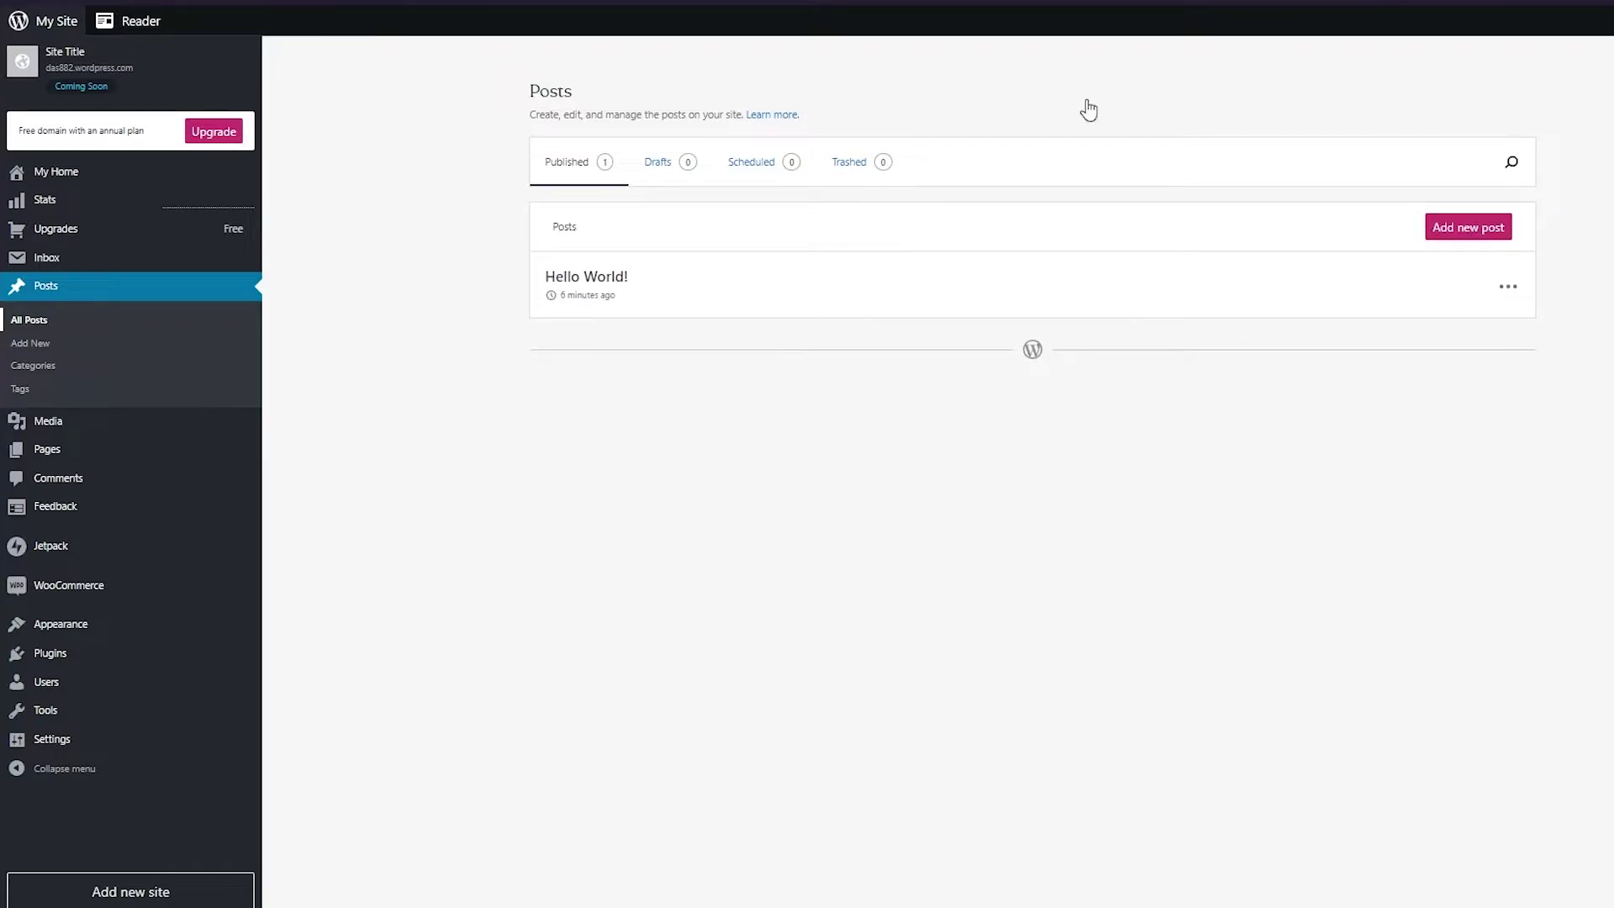
click(1468, 228)
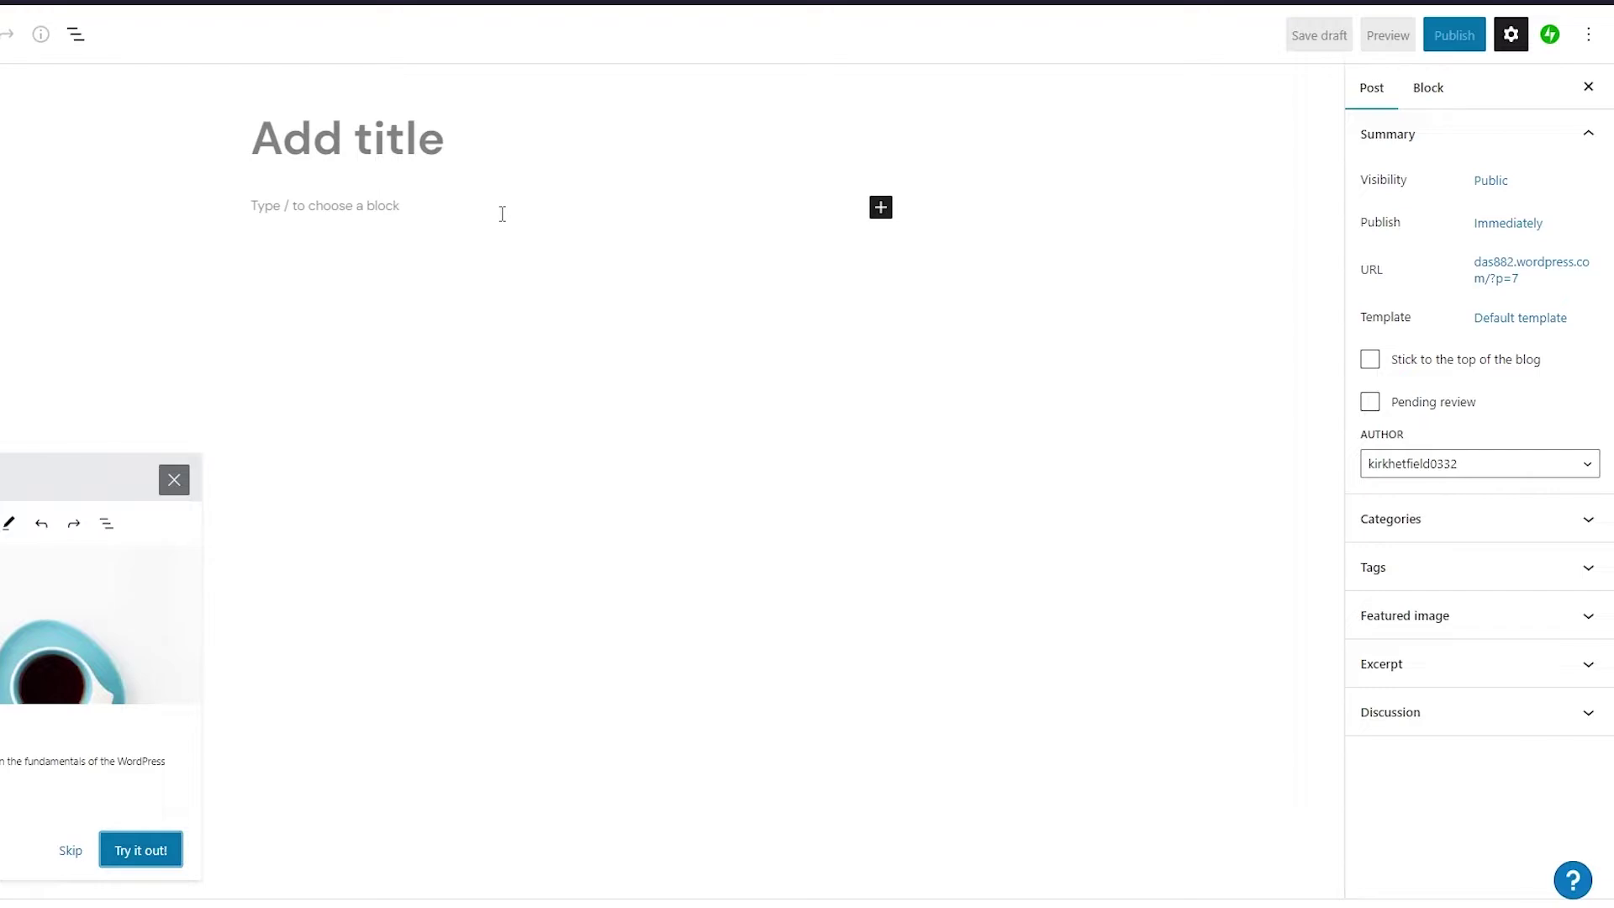
Write a post titled 'E commerce' with the body 'I like to do online marketing'.
key(Return)
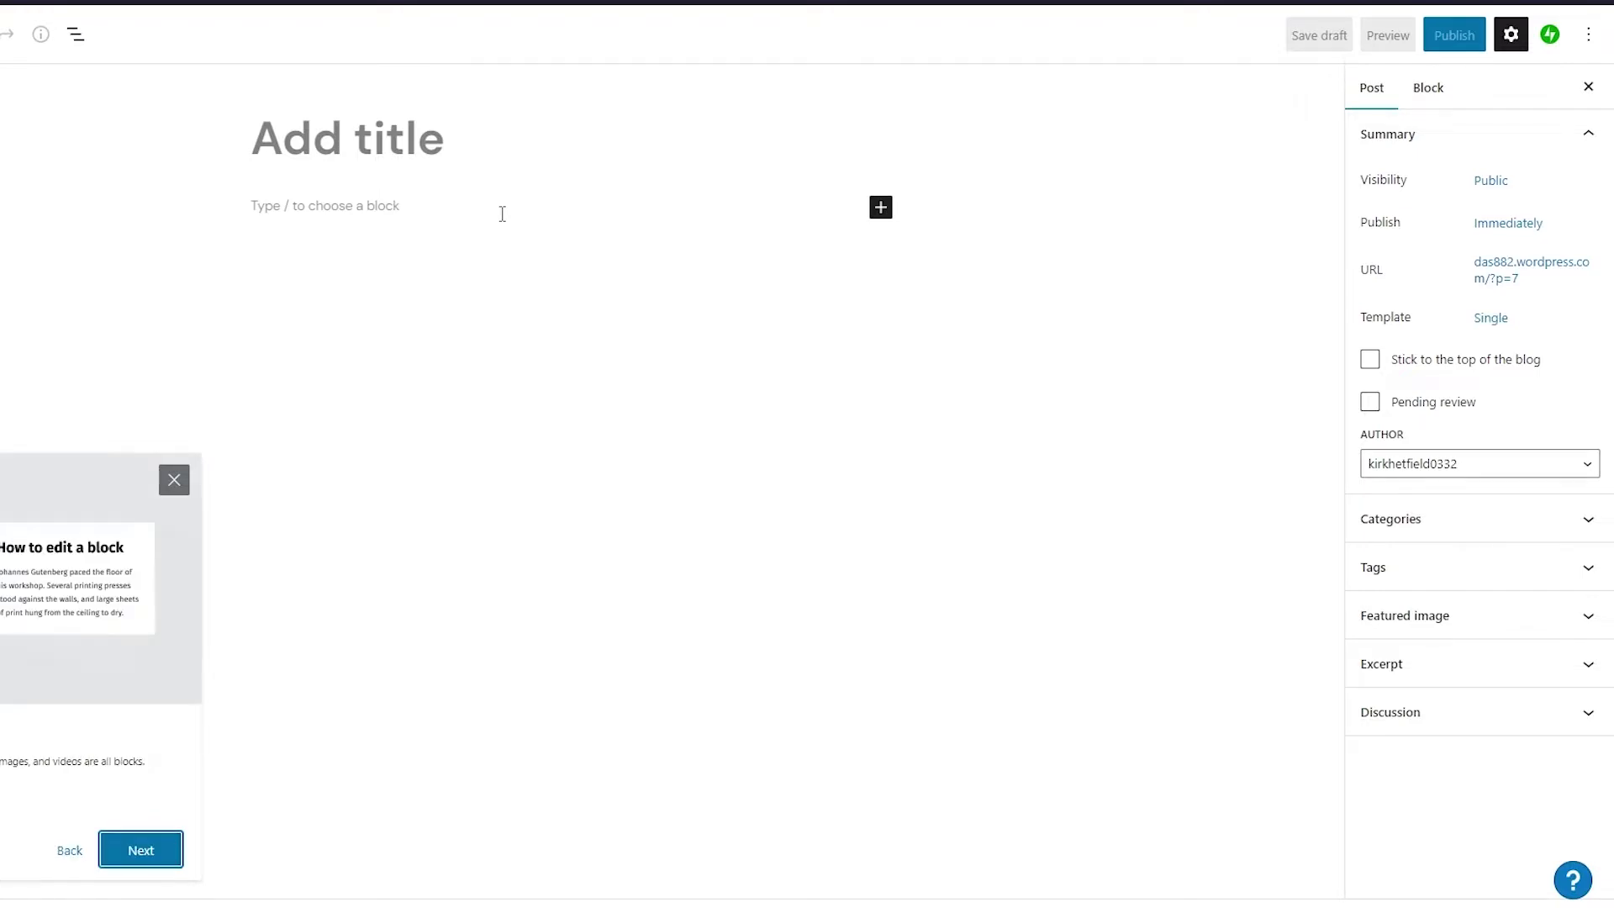
click(409, 142)
text(E )
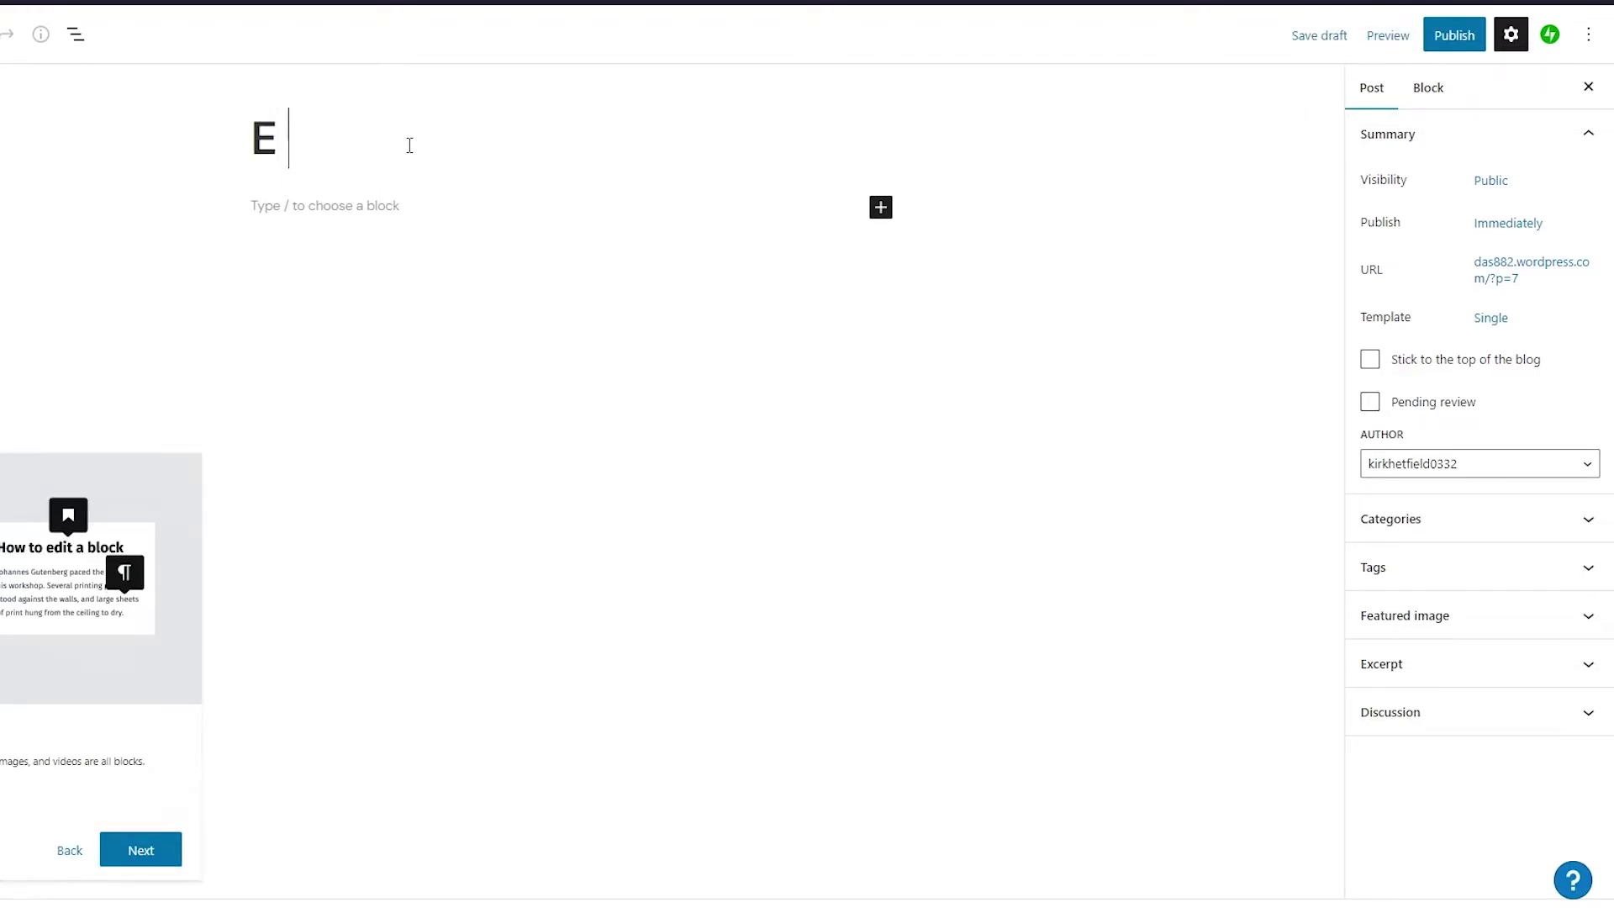
text(commerce)
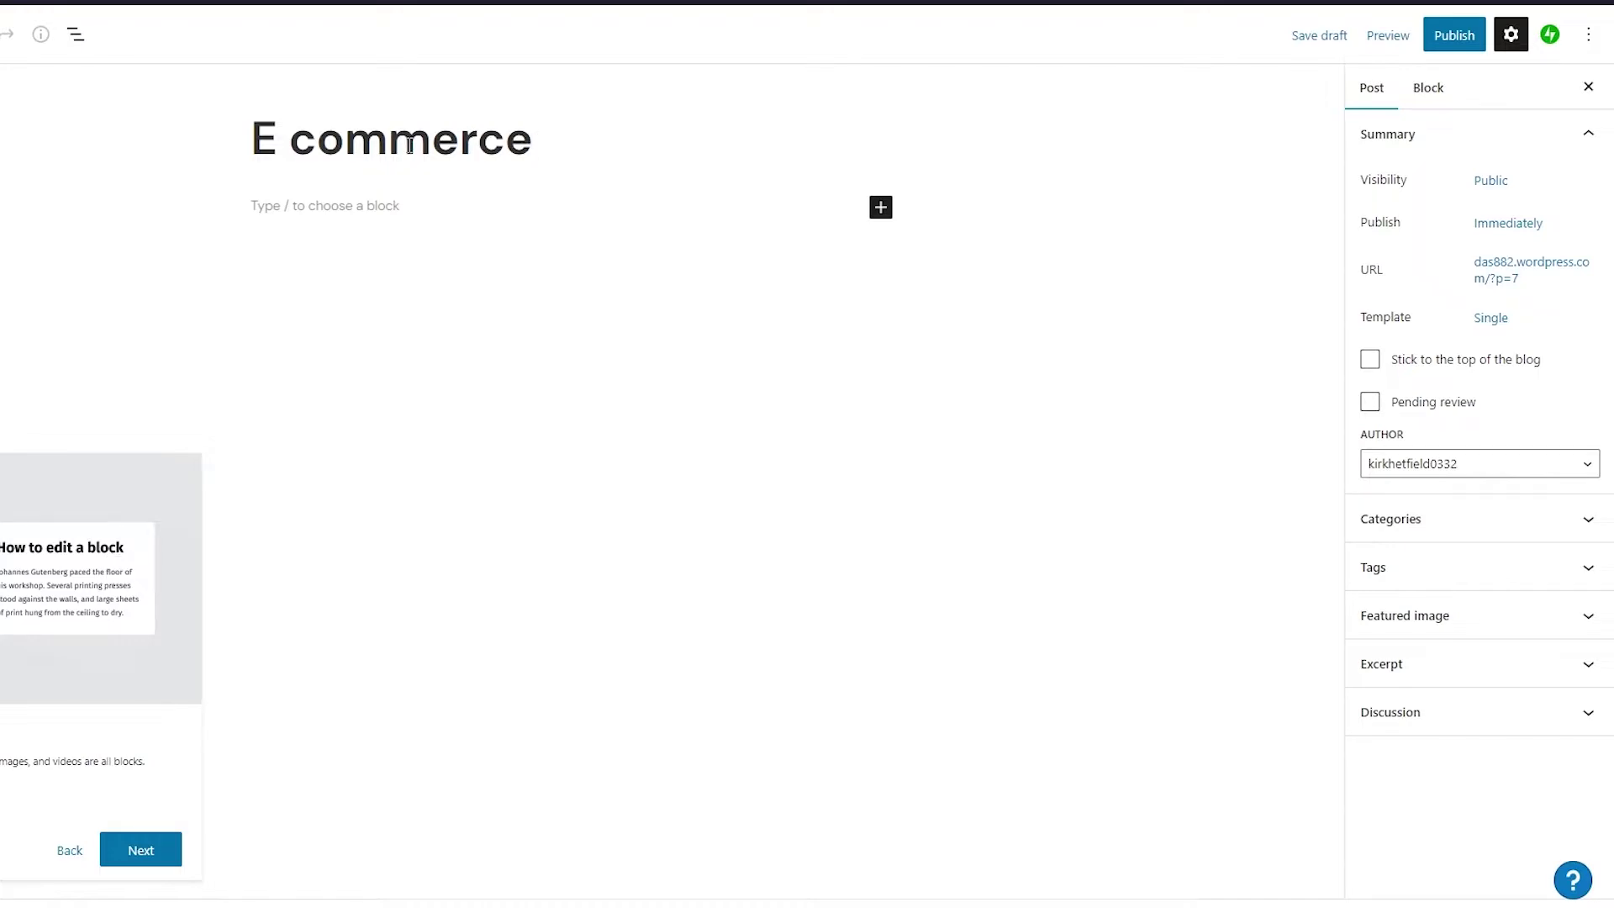
click(326, 206)
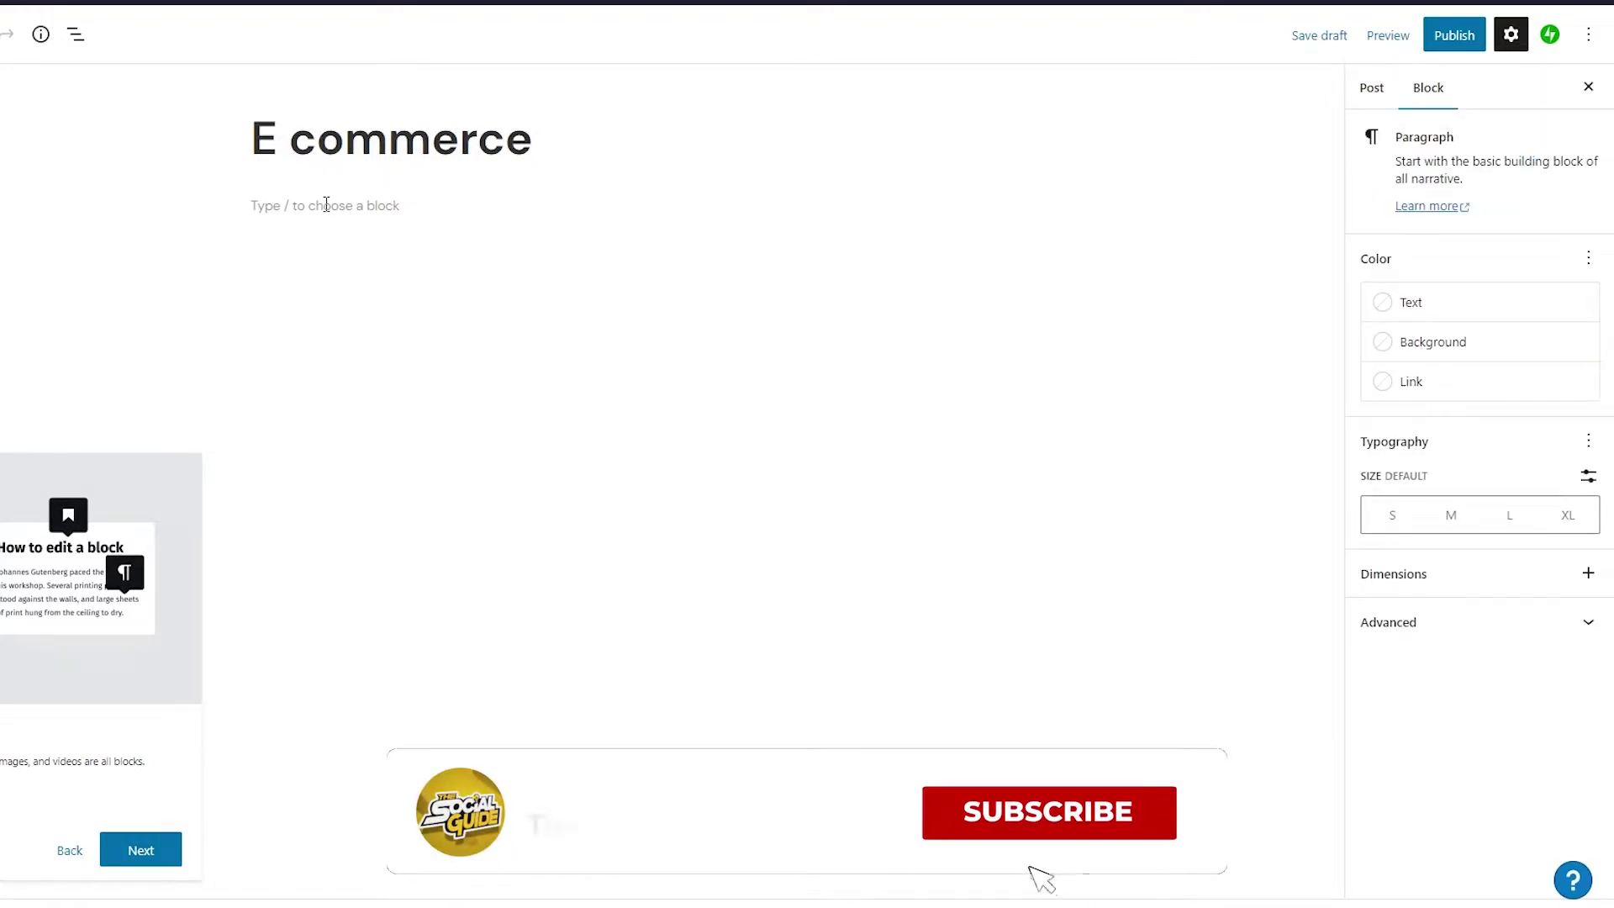
text(I like to)
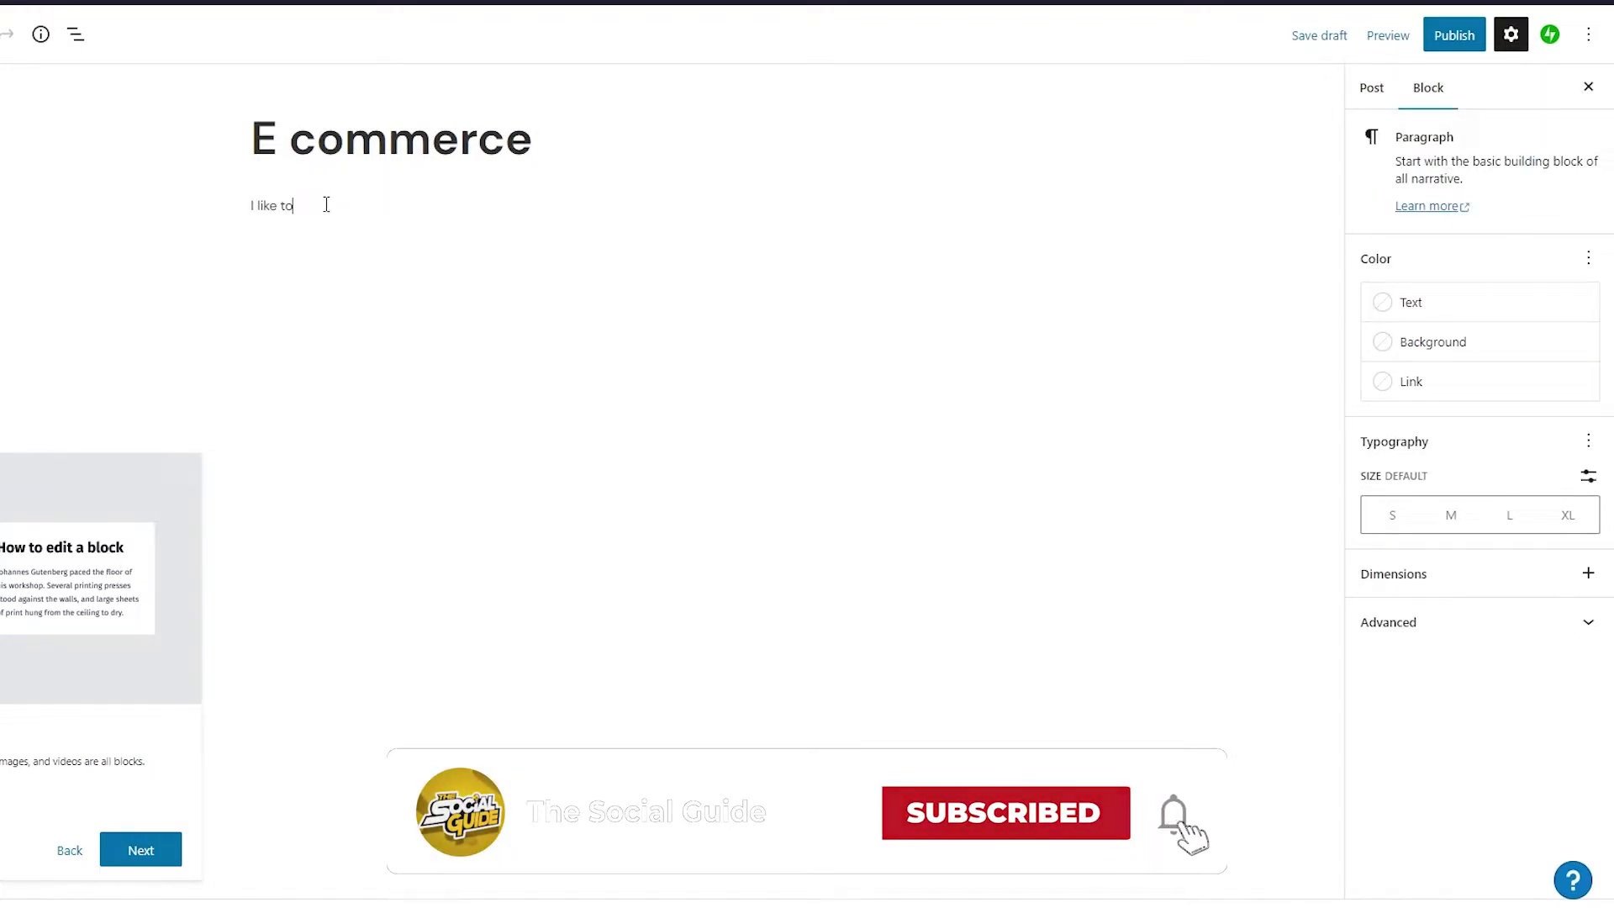
text( do online marke)
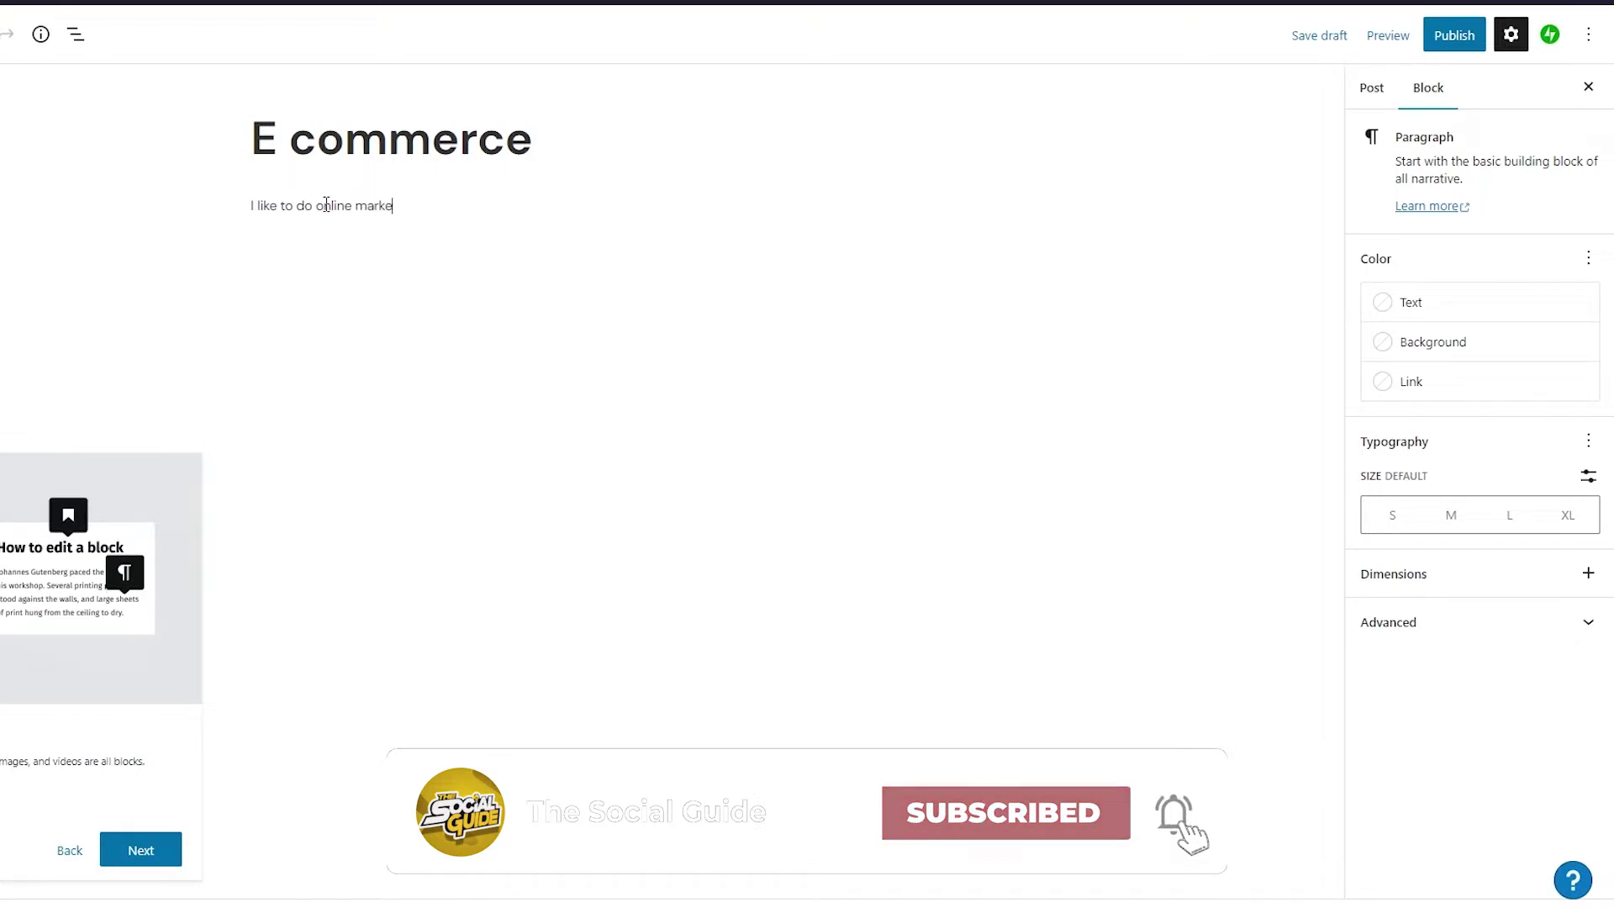
text(ting)
click(623, 306)
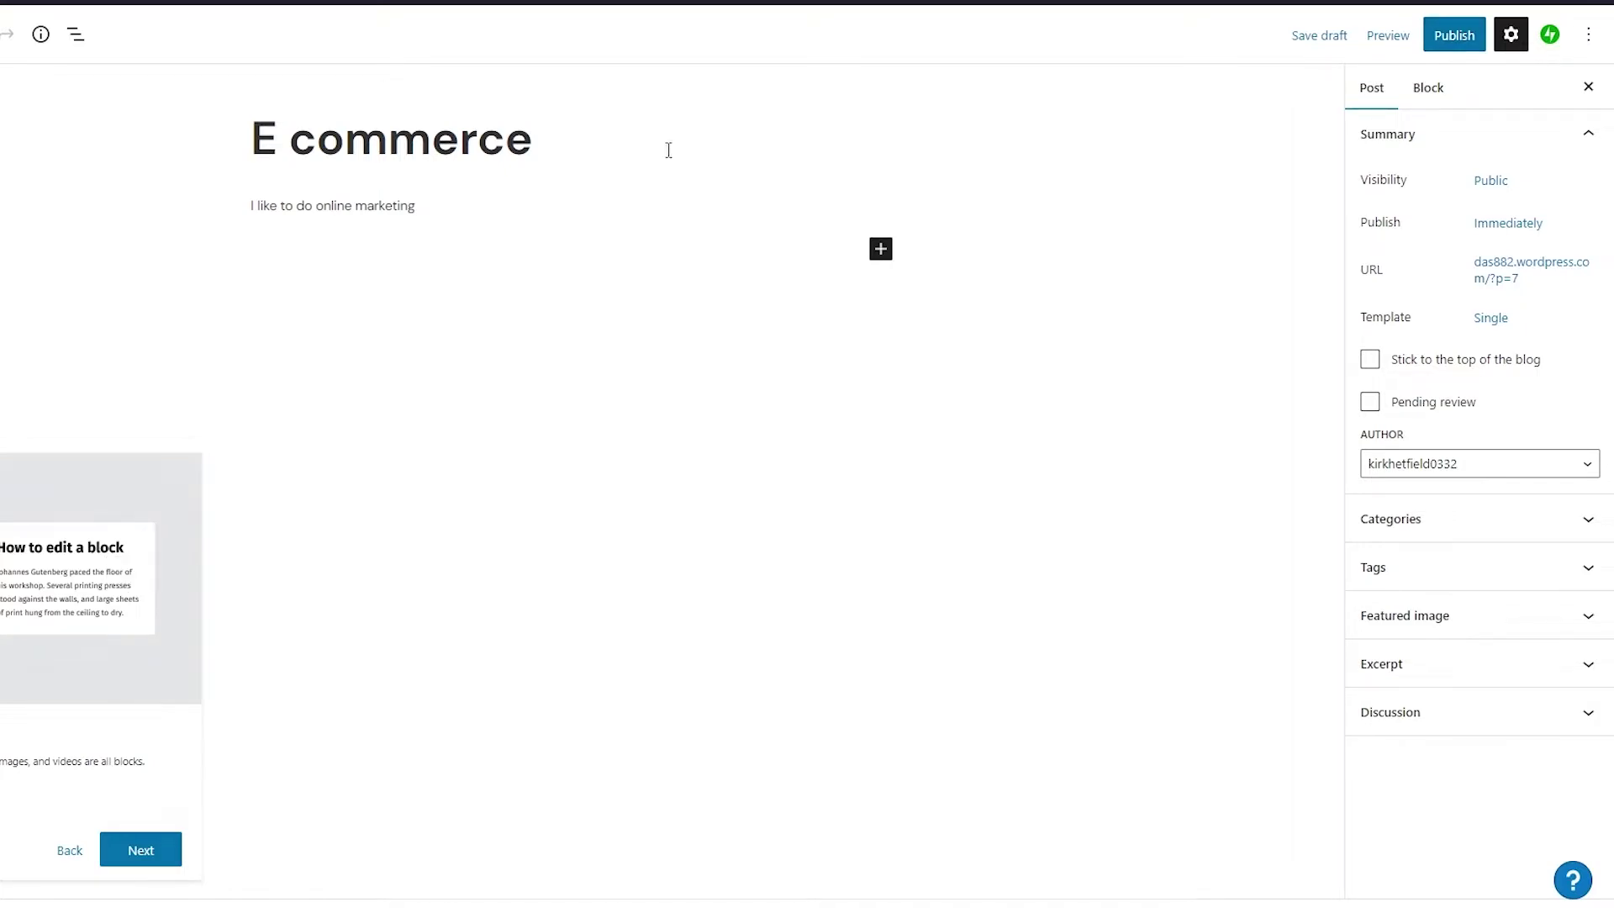
click(1388, 35)
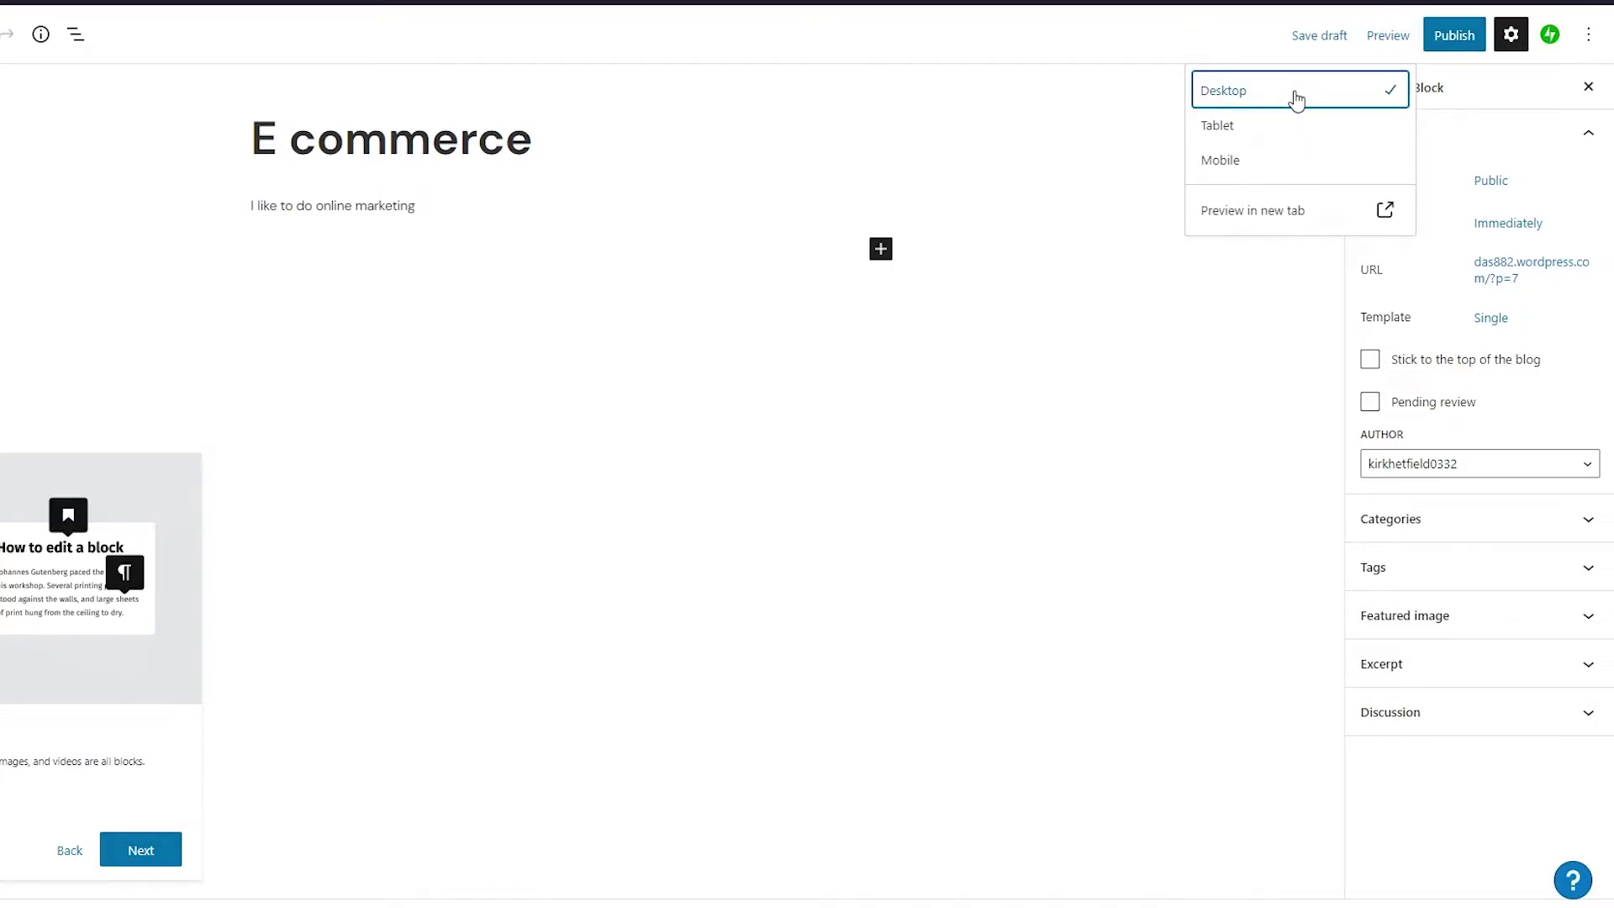
click(1280, 215)
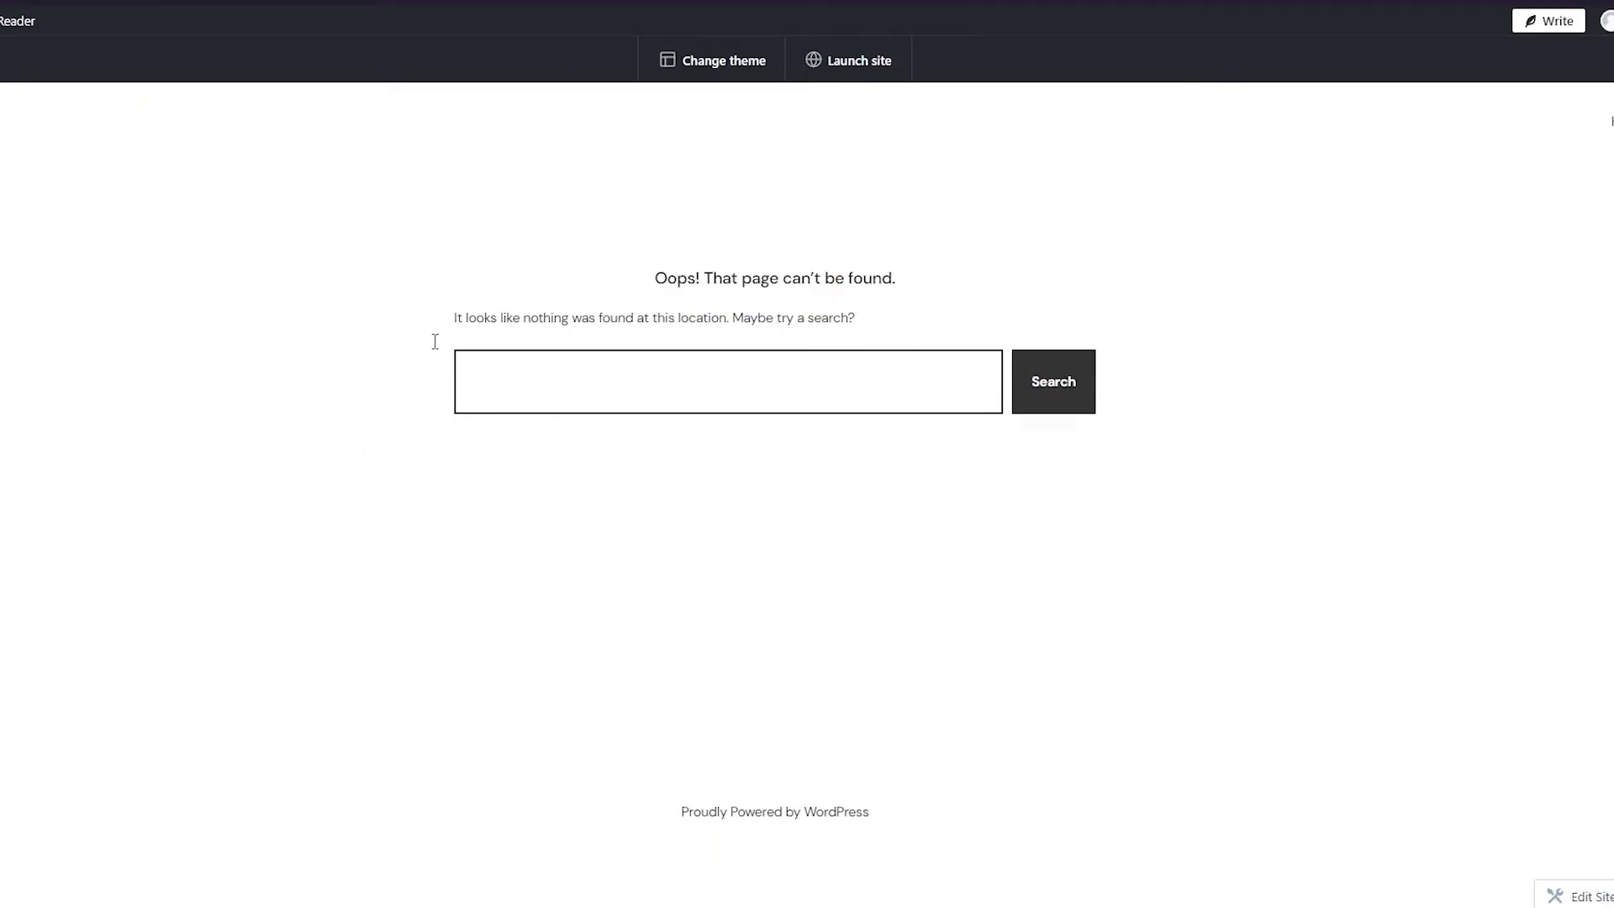
click(712, 404)
click(636, 249)
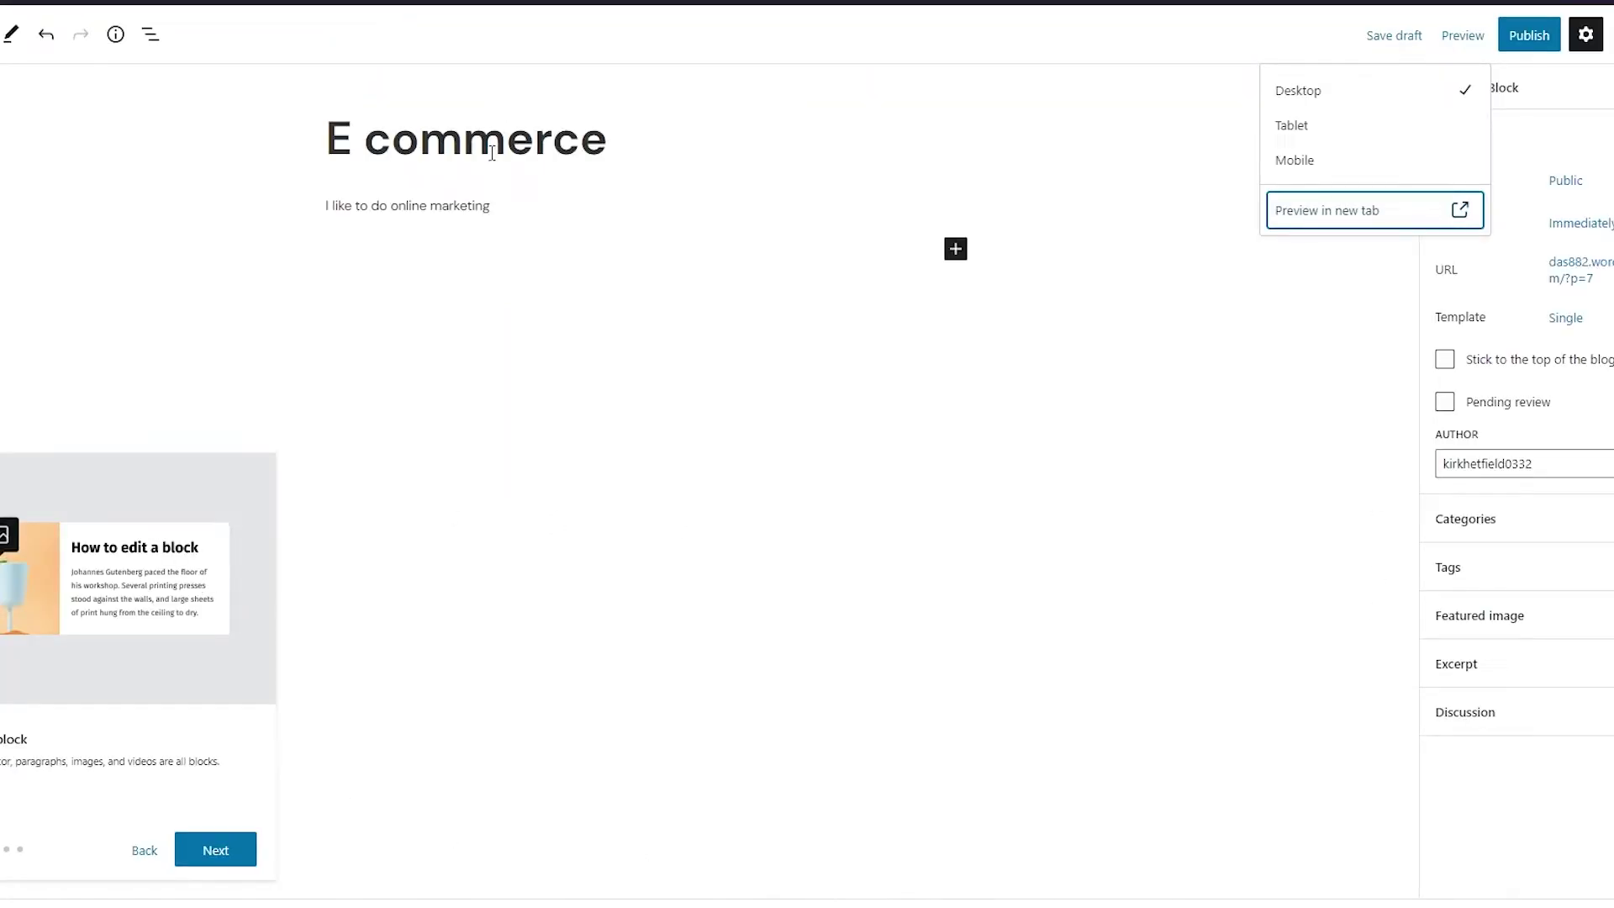
click(1588, 36)
Leave the editor for the Posts list, discarding the unsaved 'E commerce' draft.
click(1588, 35)
click(1587, 36)
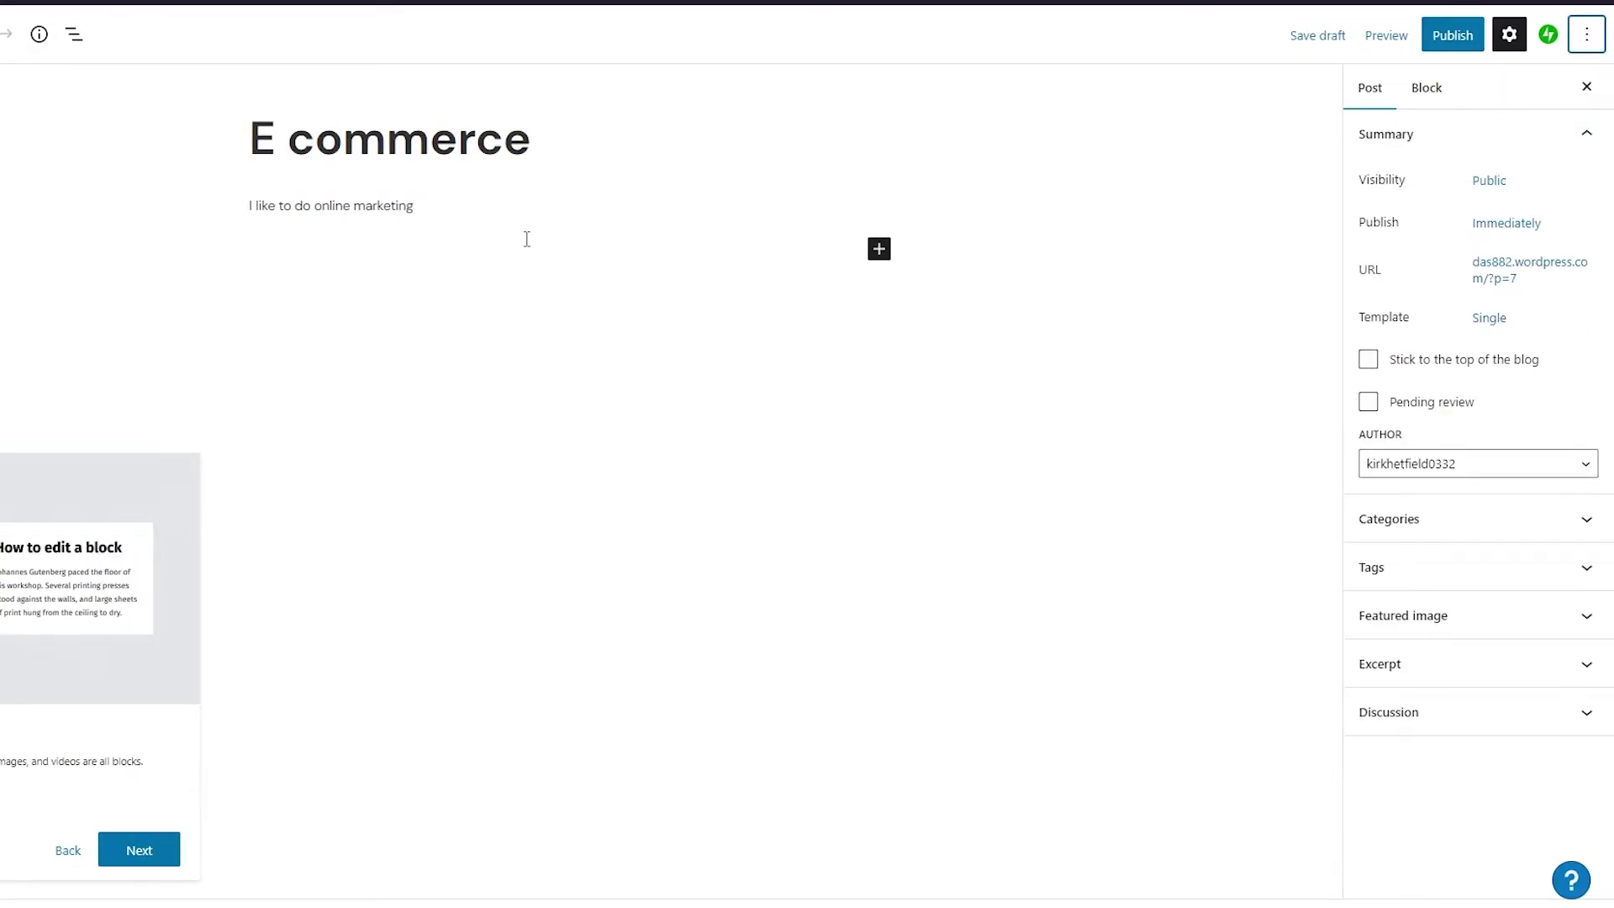
click(68, 850)
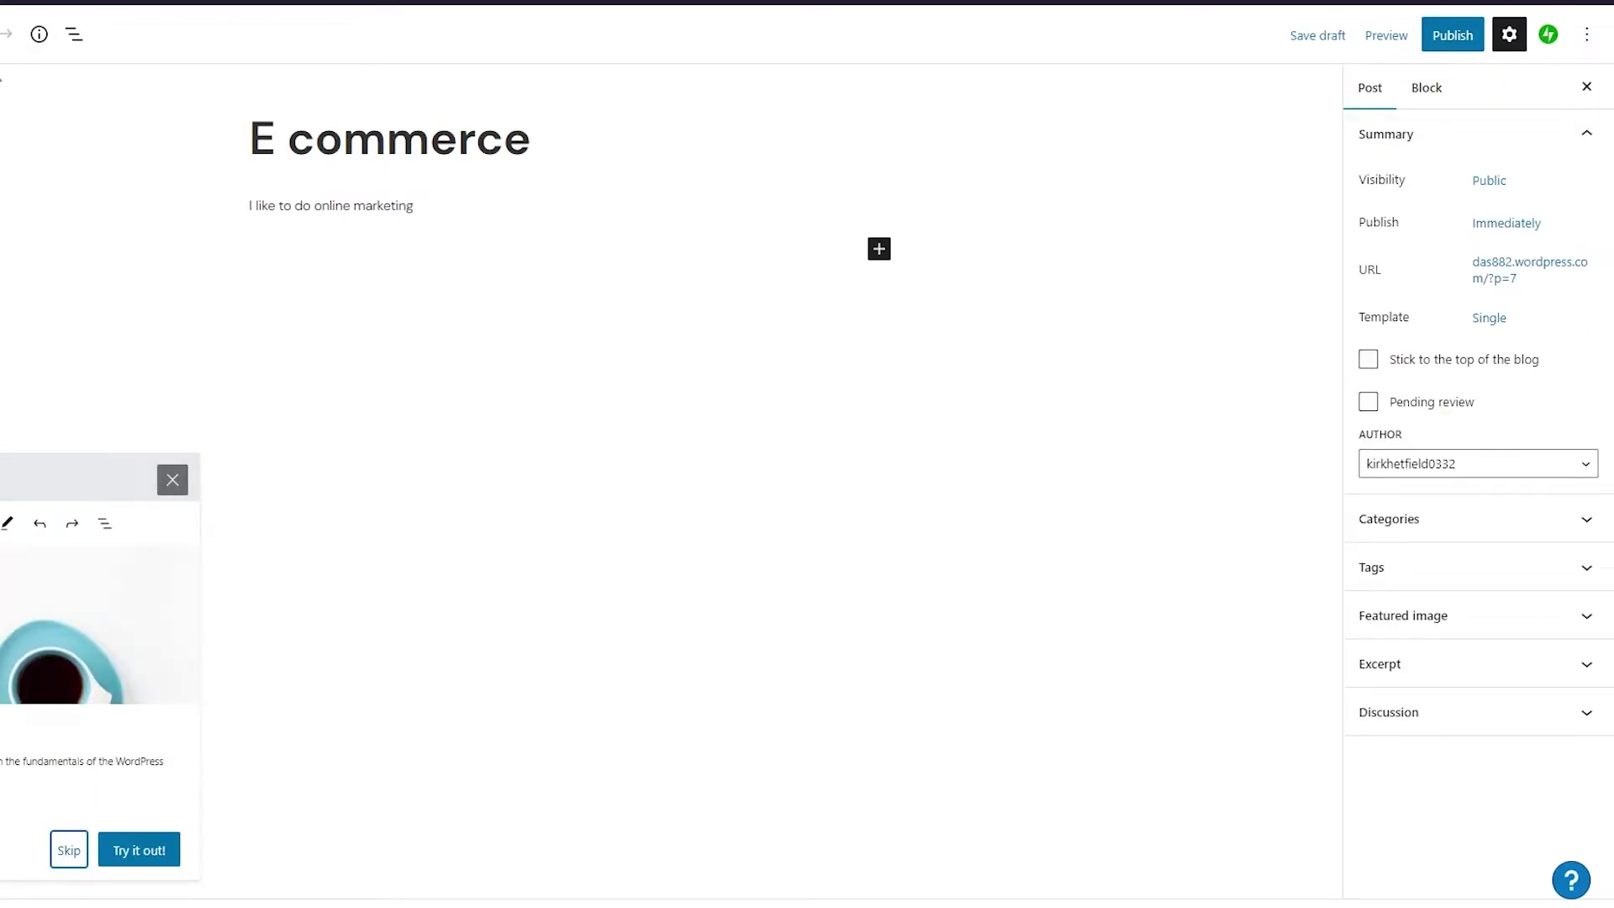
click(23, 34)
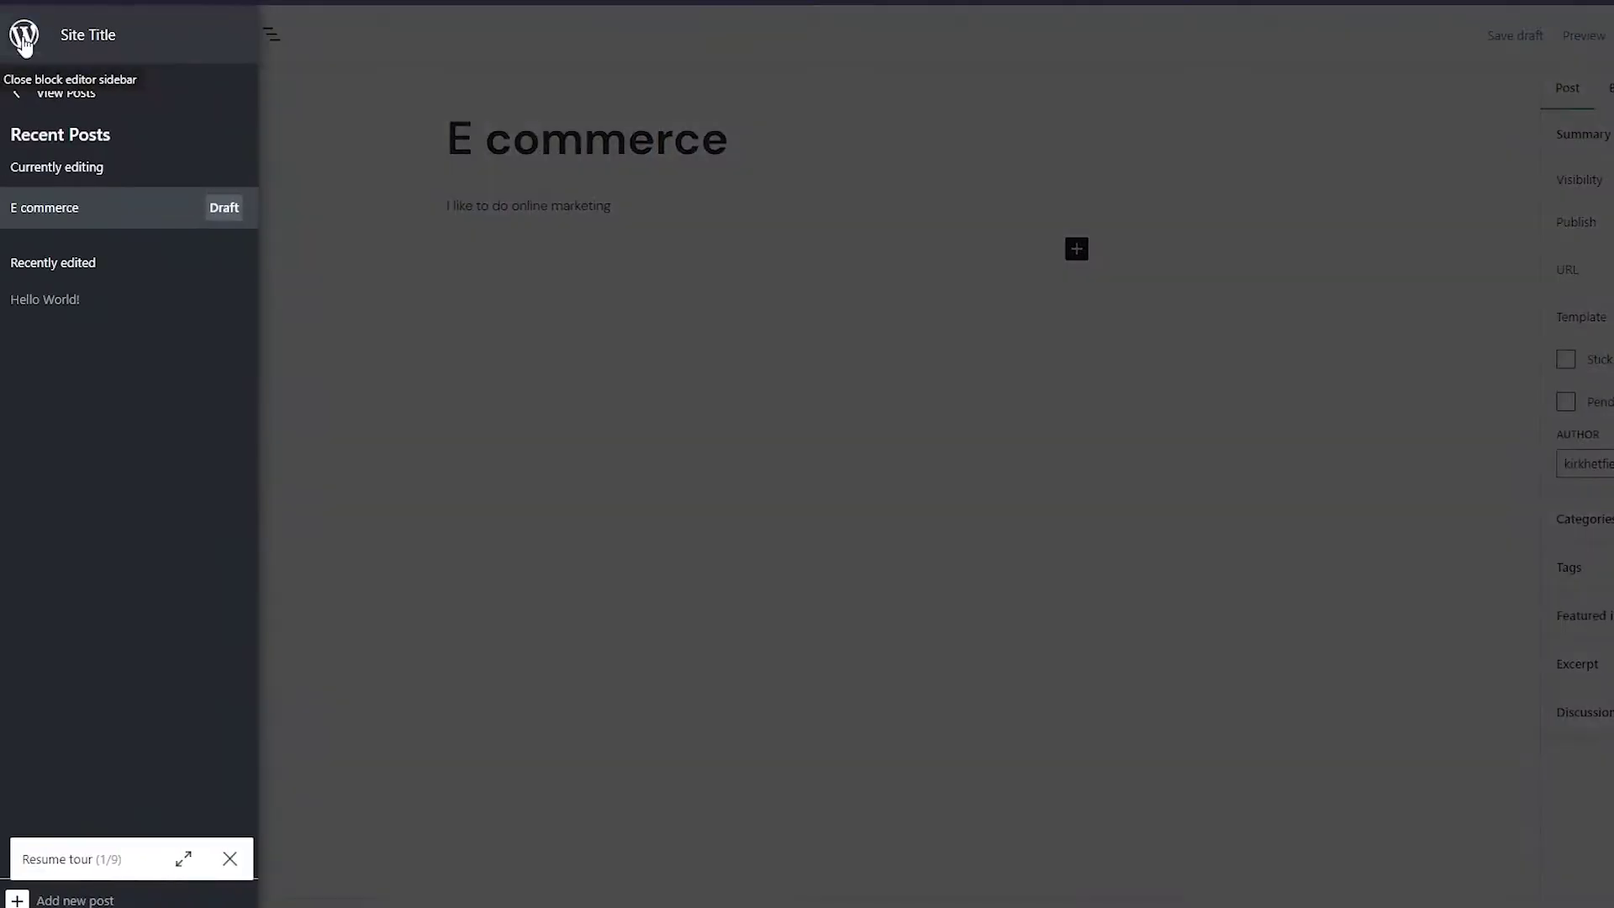
click(25, 97)
click(990, 72)
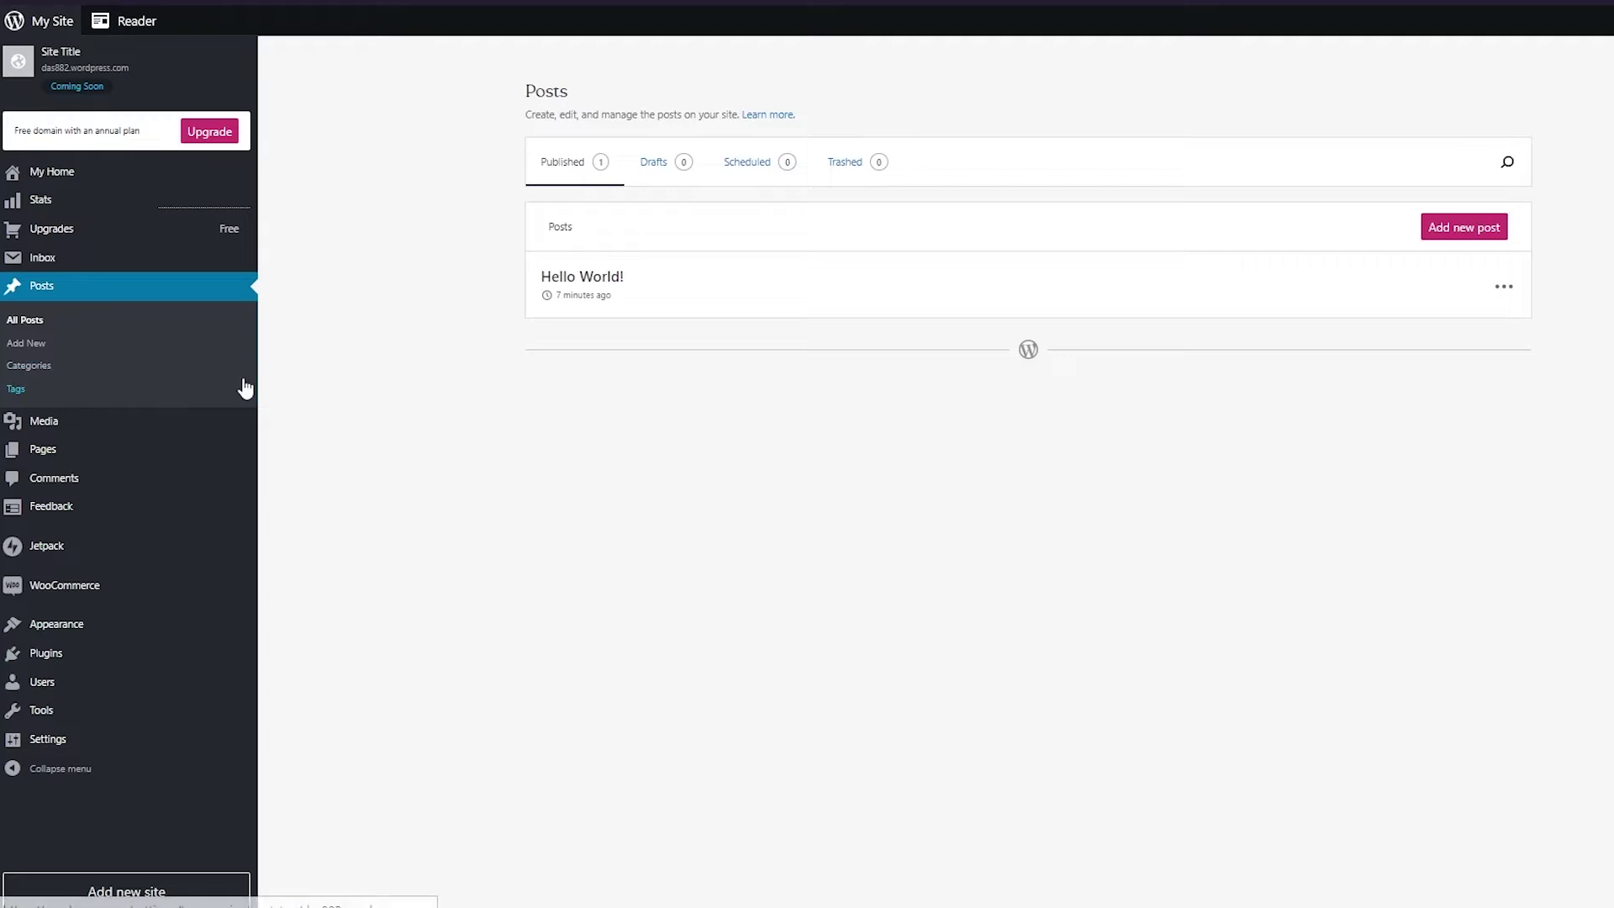
From Pages, add a new page to reach the layout picker.
click(120, 451)
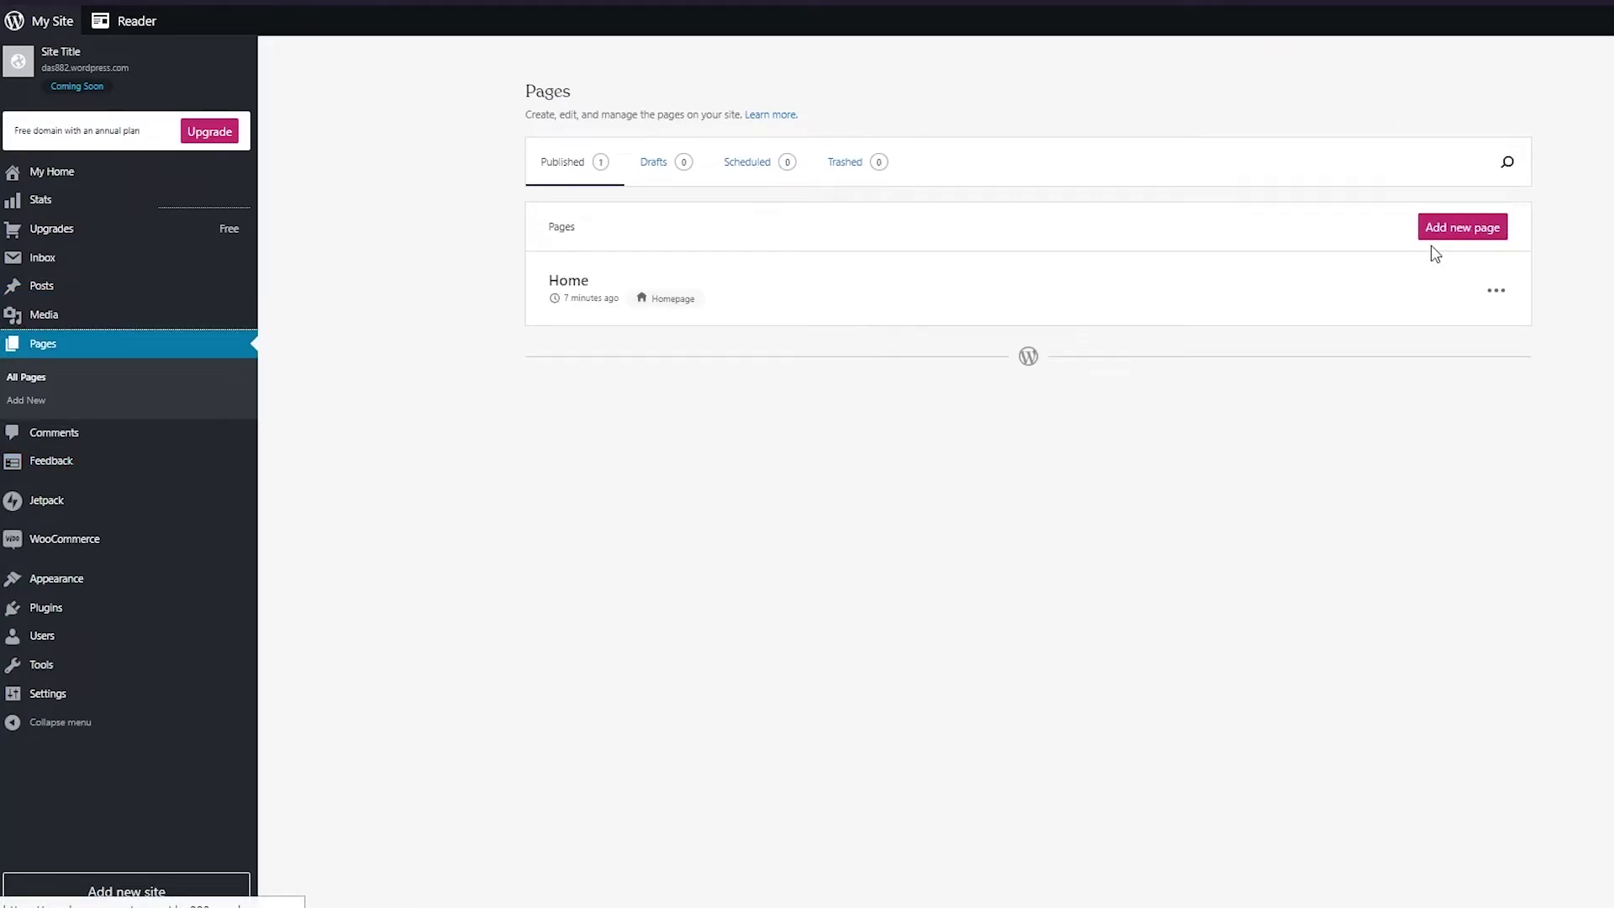
click(1469, 238)
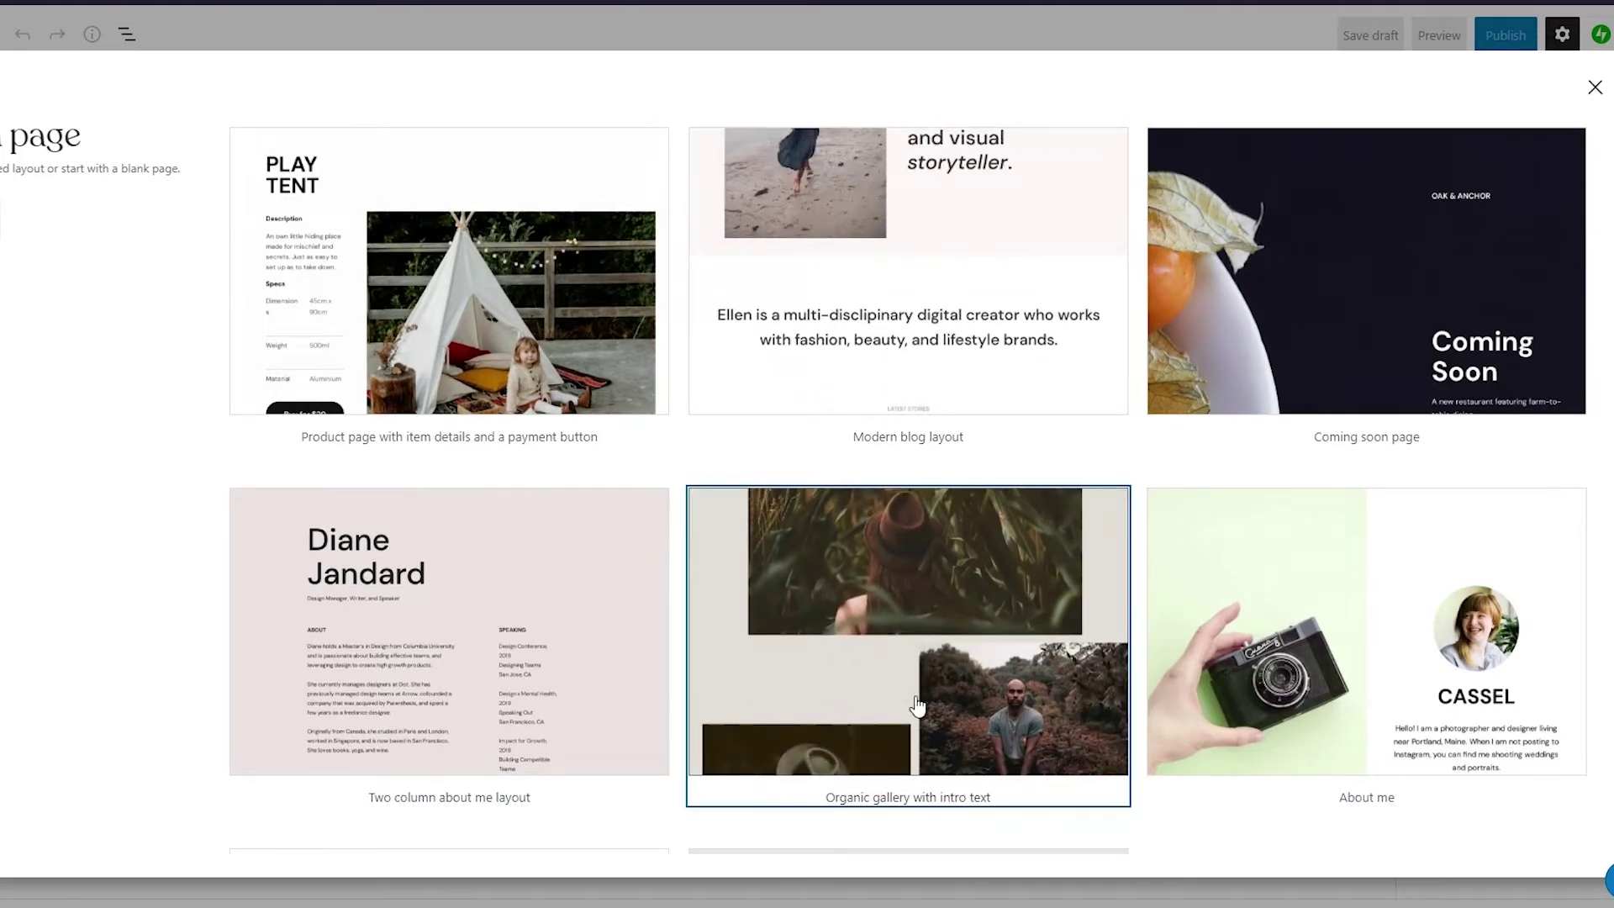
Apply the 'Organic gallery with intro text' layout to the new page.
click(918, 706)
scroll(757, 580, down, 5)
scroll(879, 516, down, 5)
scroll(879, 516, up, 15)
scroll(879, 516, down, 15)
scroll(879, 516, up, 5)
scroll(879, 517, up, 5)
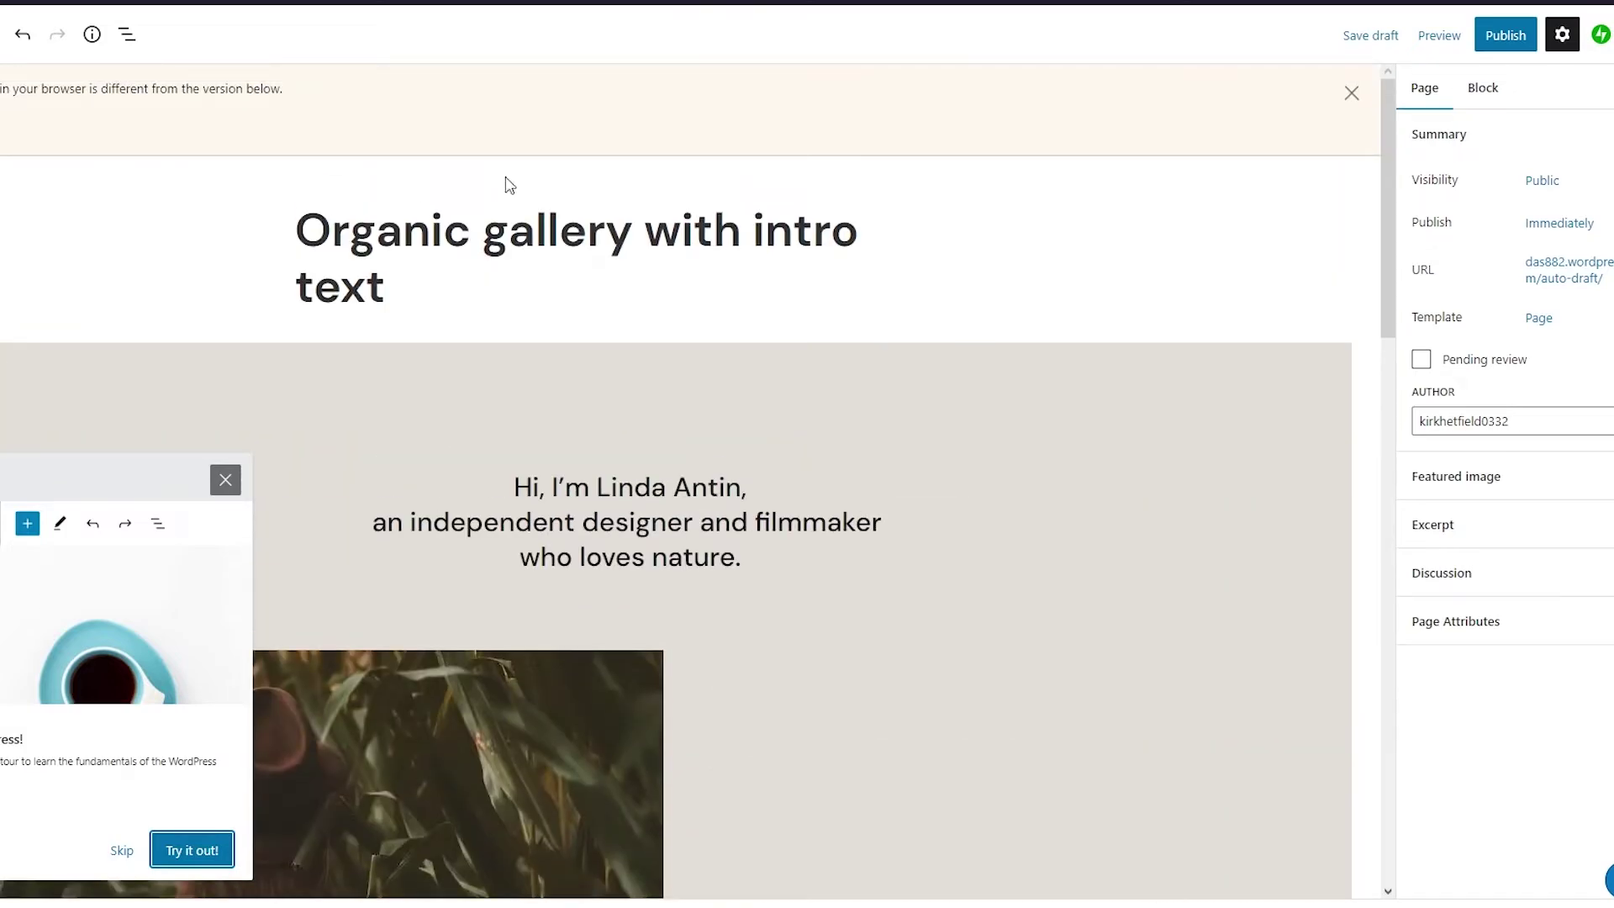
Dismiss the welcome guide, review the page, and select the intro heading block.
click(226, 480)
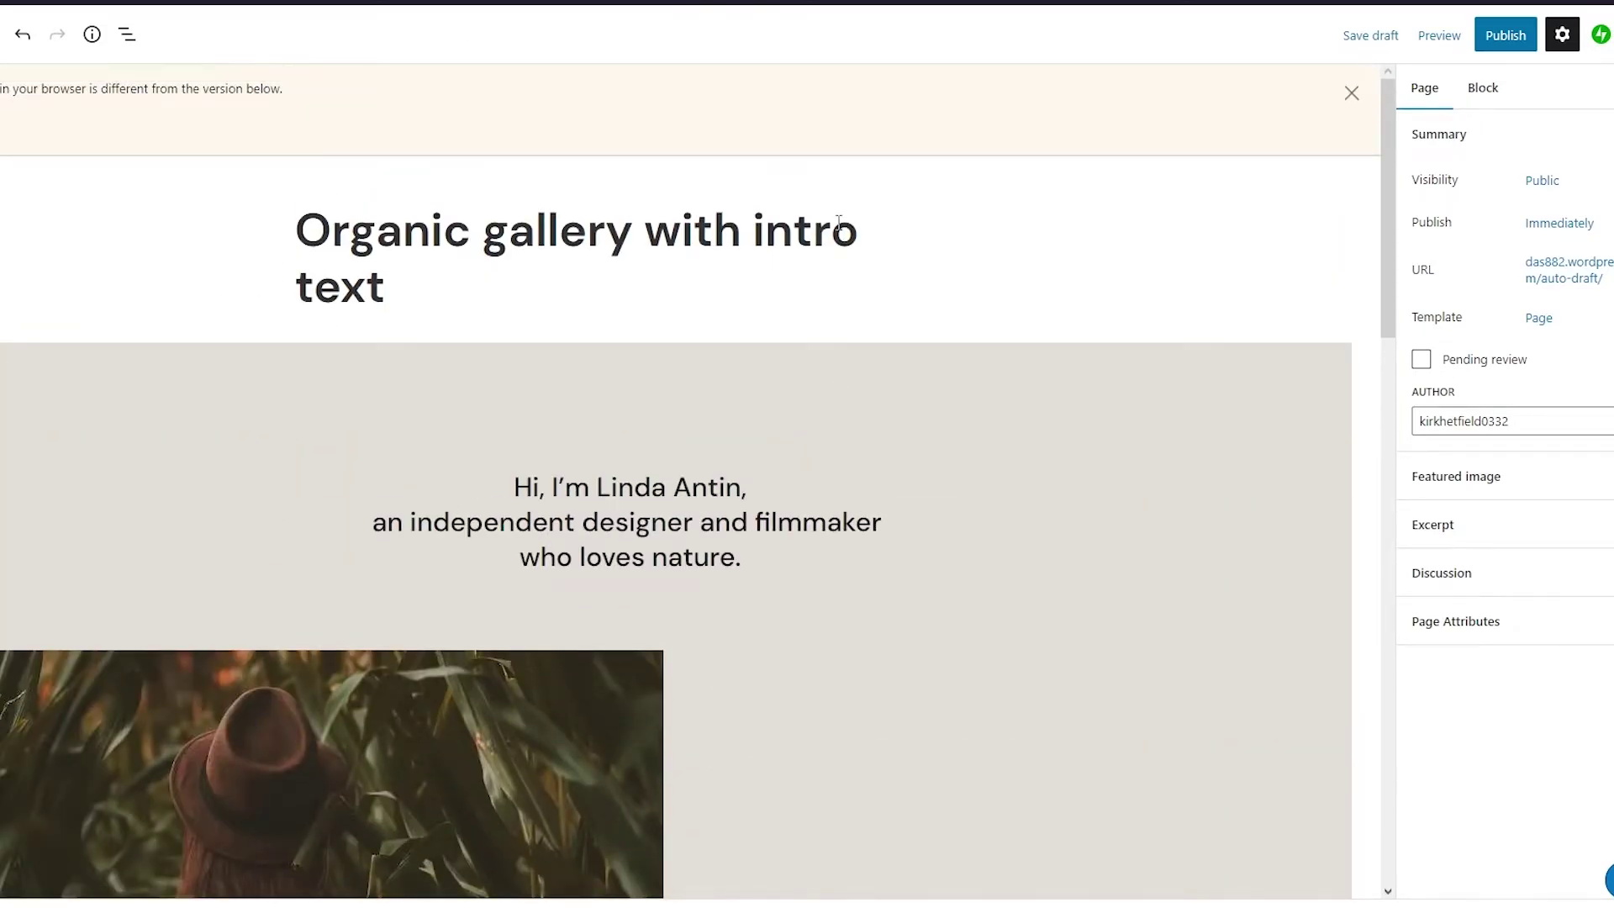
scroll(503, 251, down, 10)
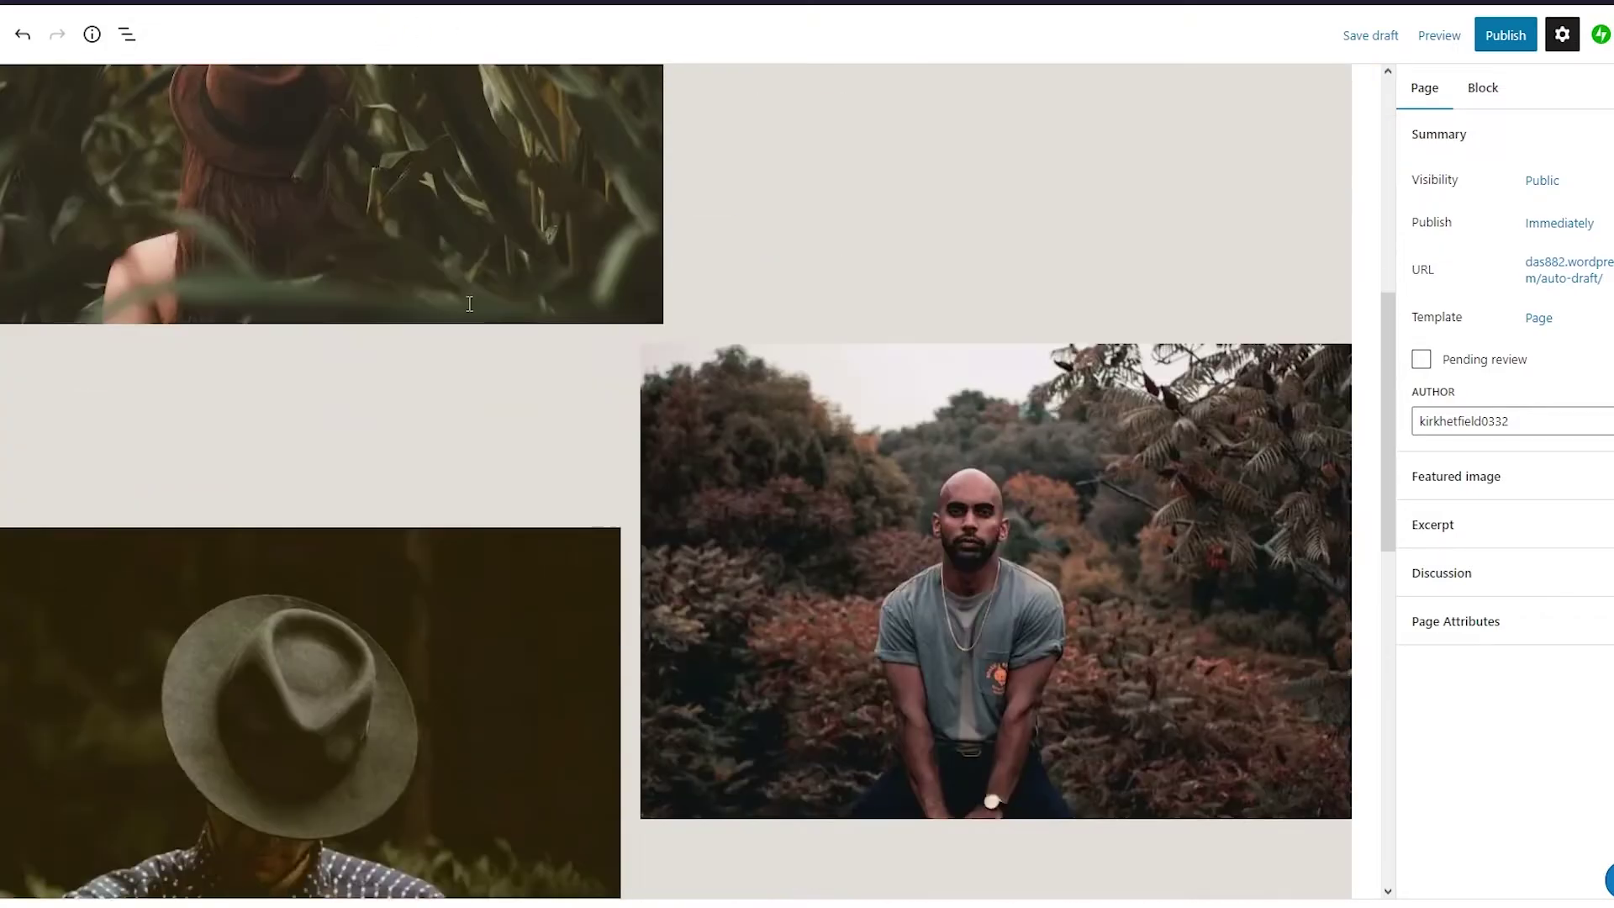
scroll(489, 844, up, 10)
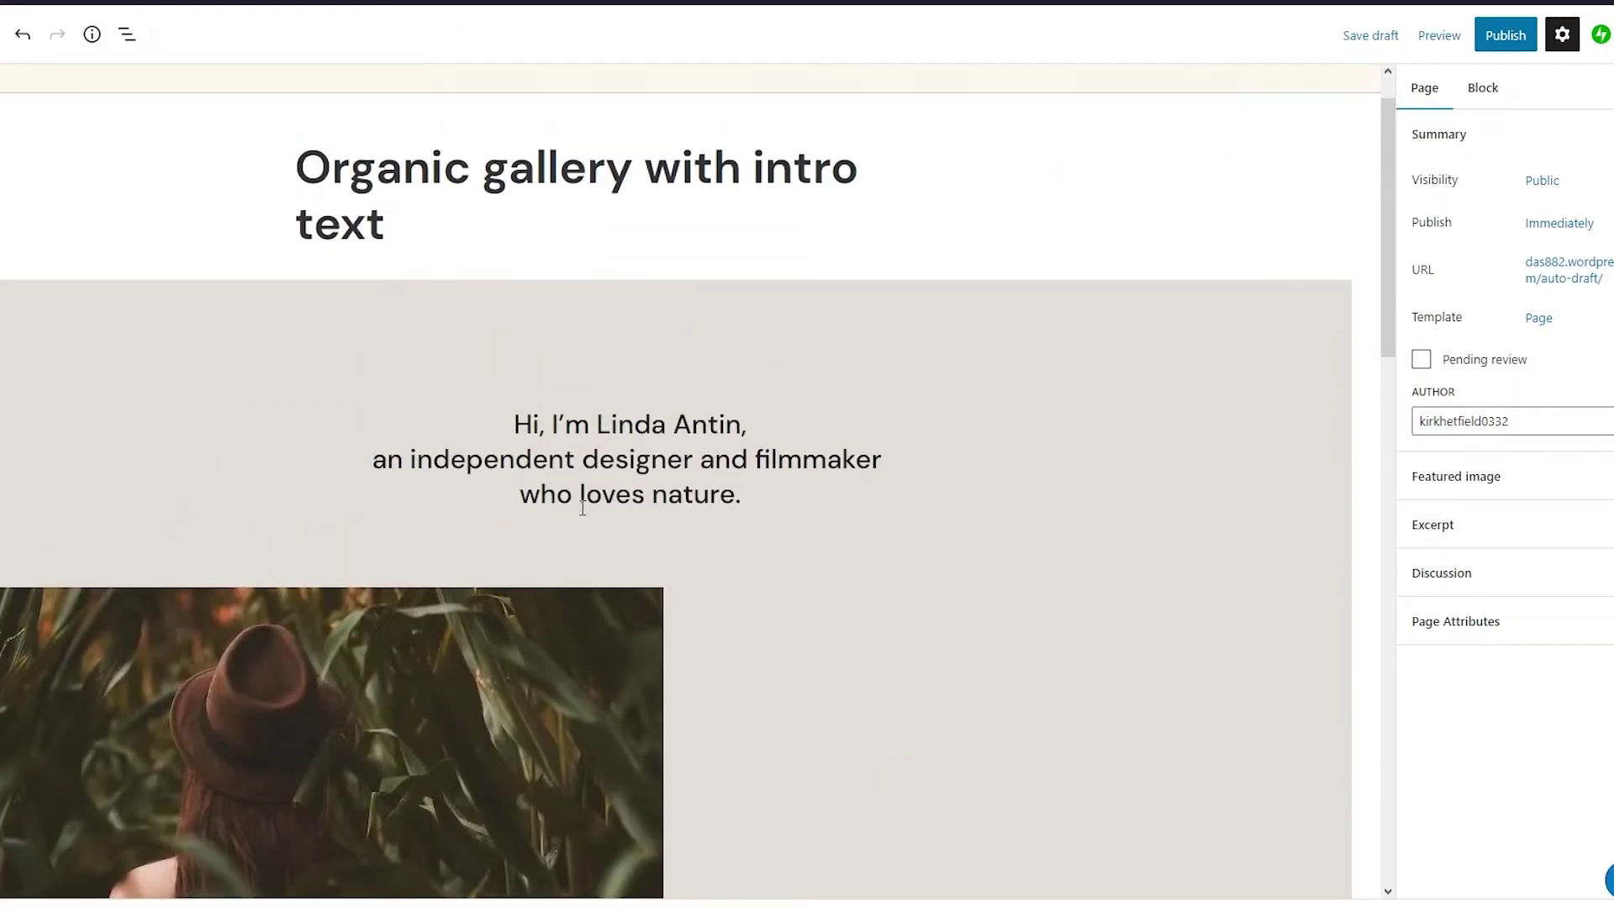
scroll(583, 508, up, 1)
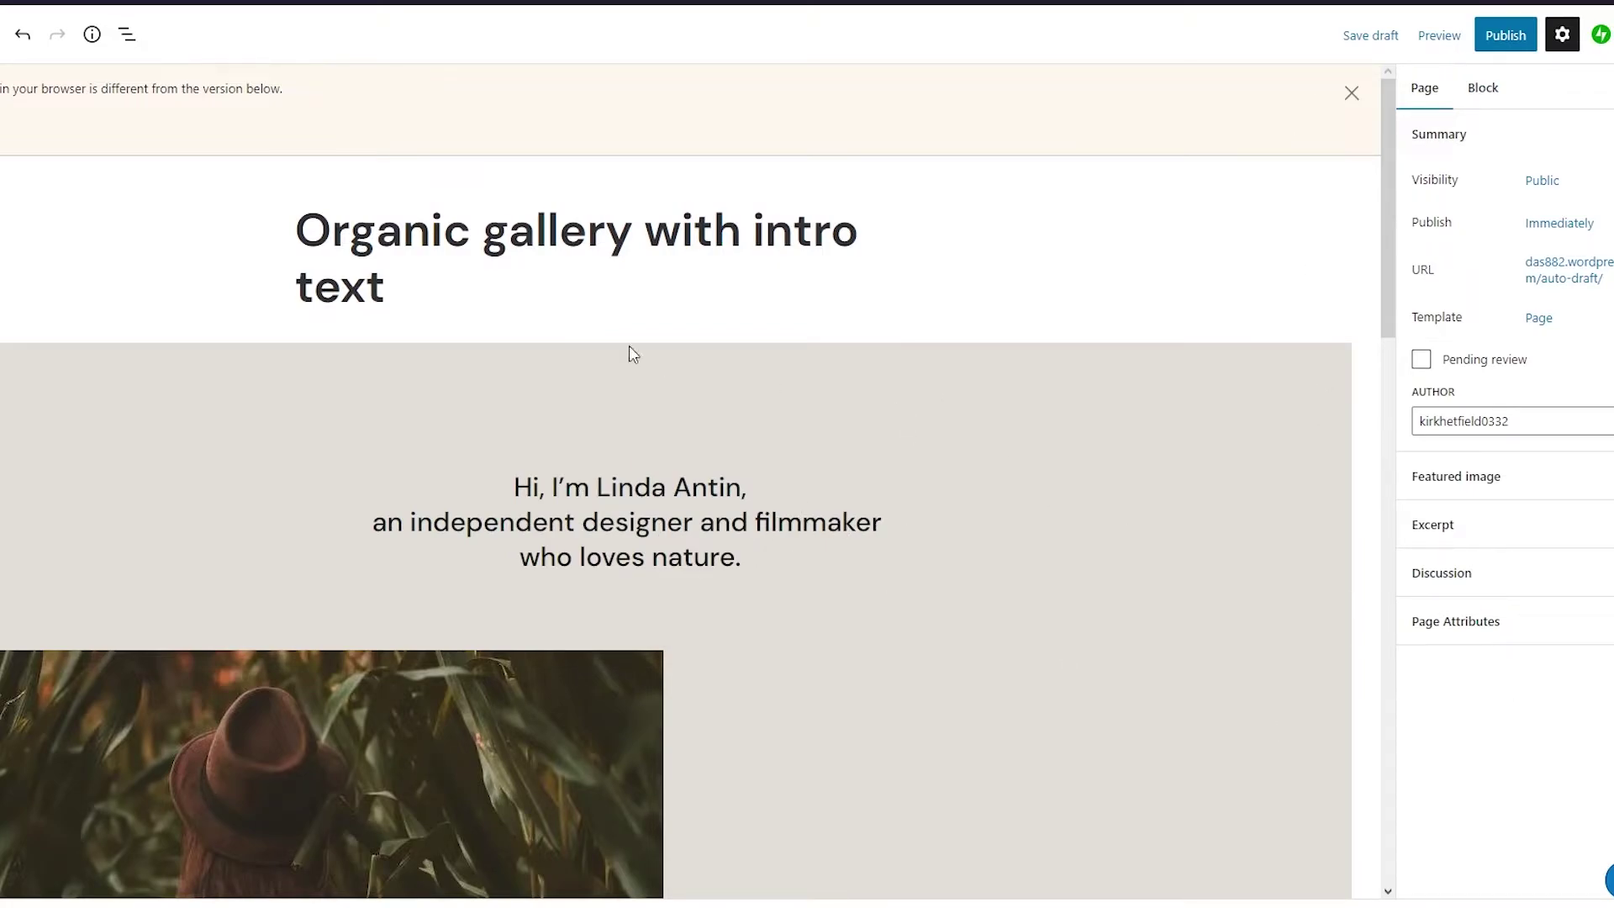
click(583, 478)
scroll(598, 698, down, 10)
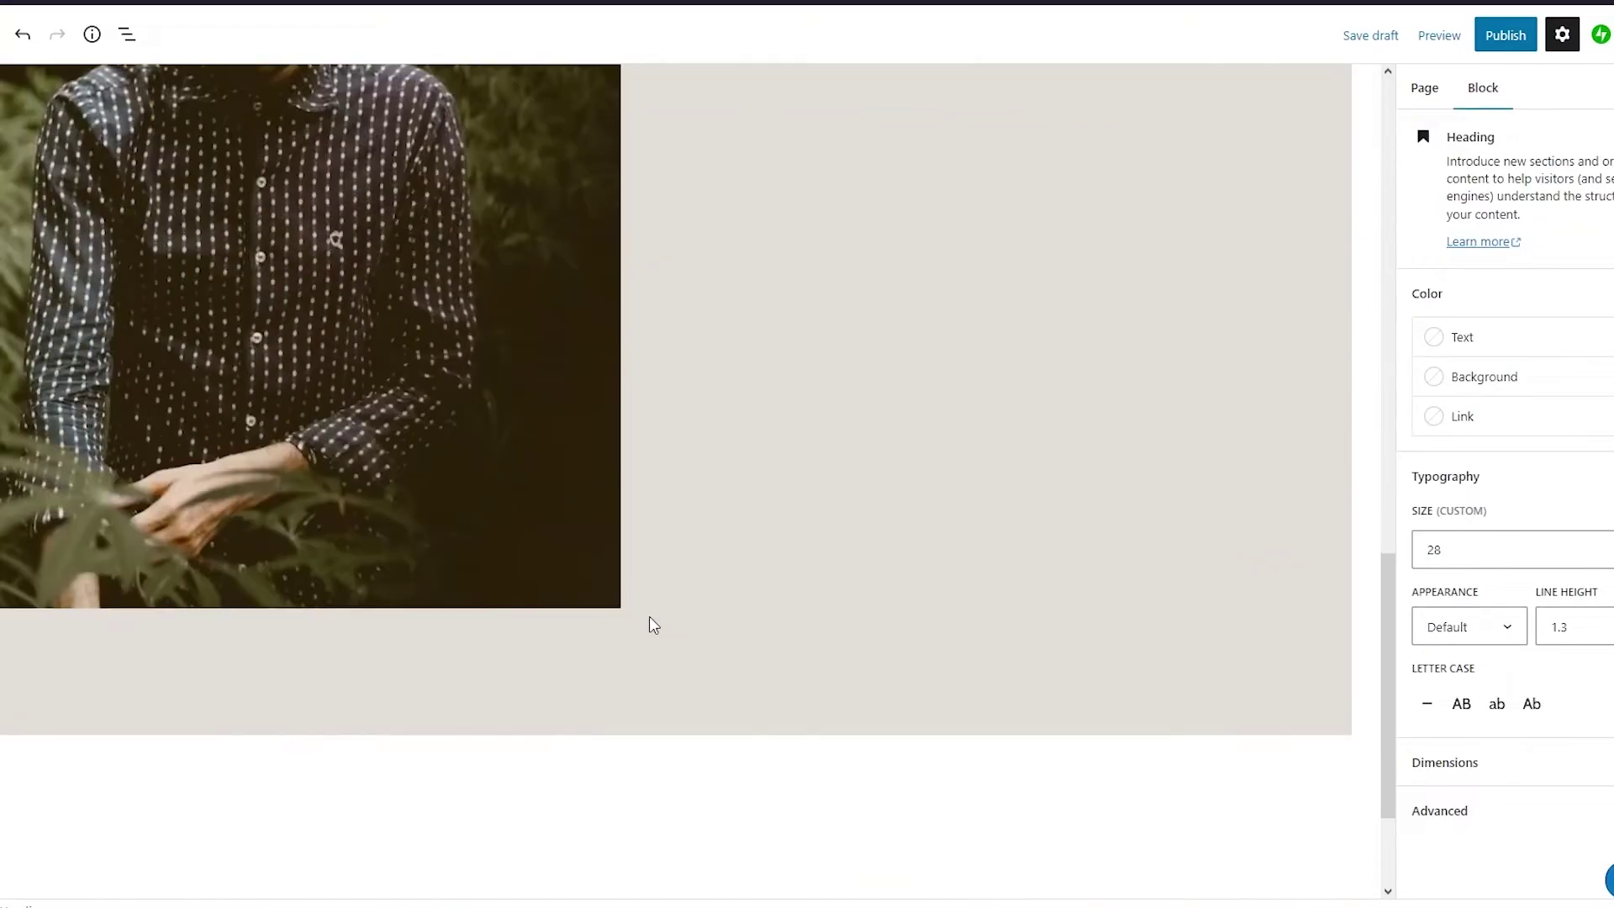
scroll(649, 624, up, 10)
Publish the 'Organic gallery with intro text' page and view it live.
click(1505, 35)
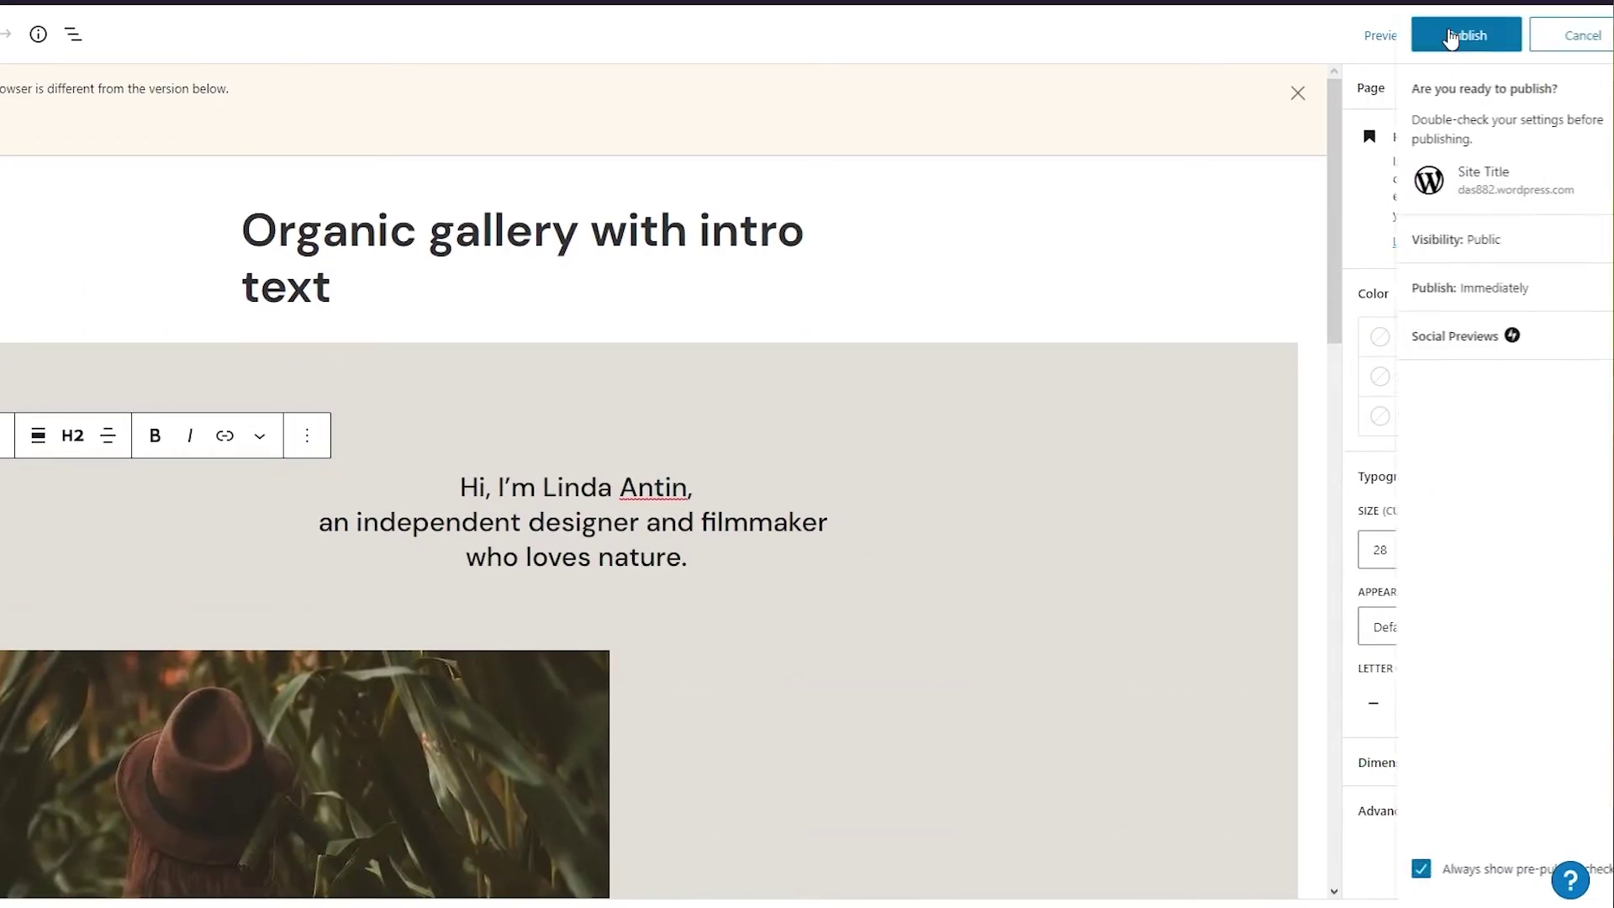
click(1418, 38)
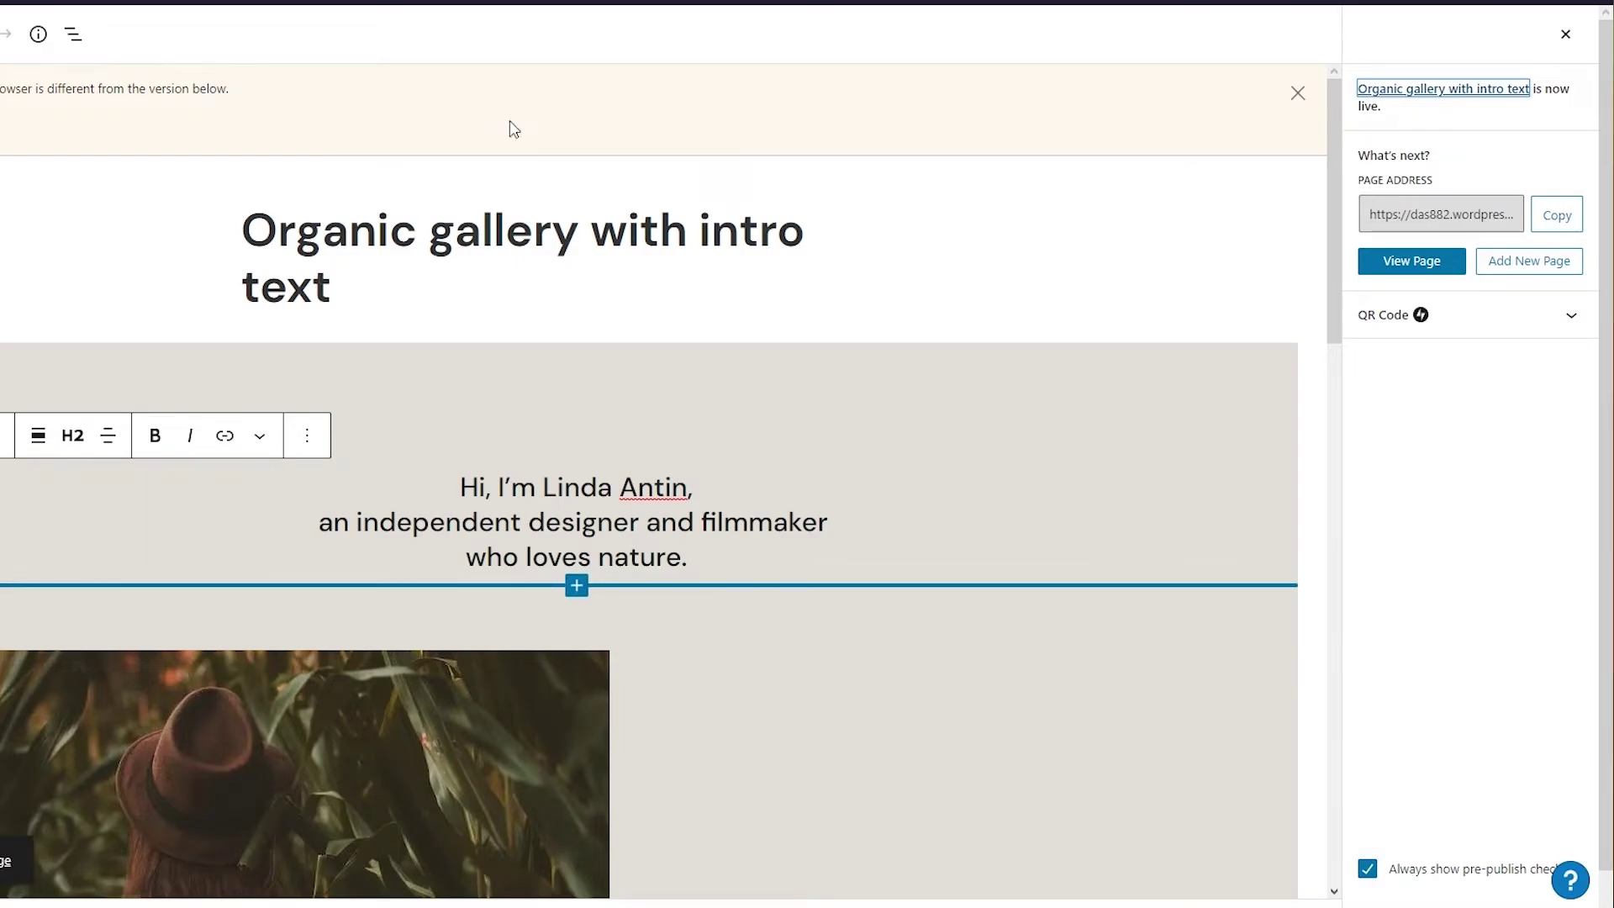
click(1439, 260)
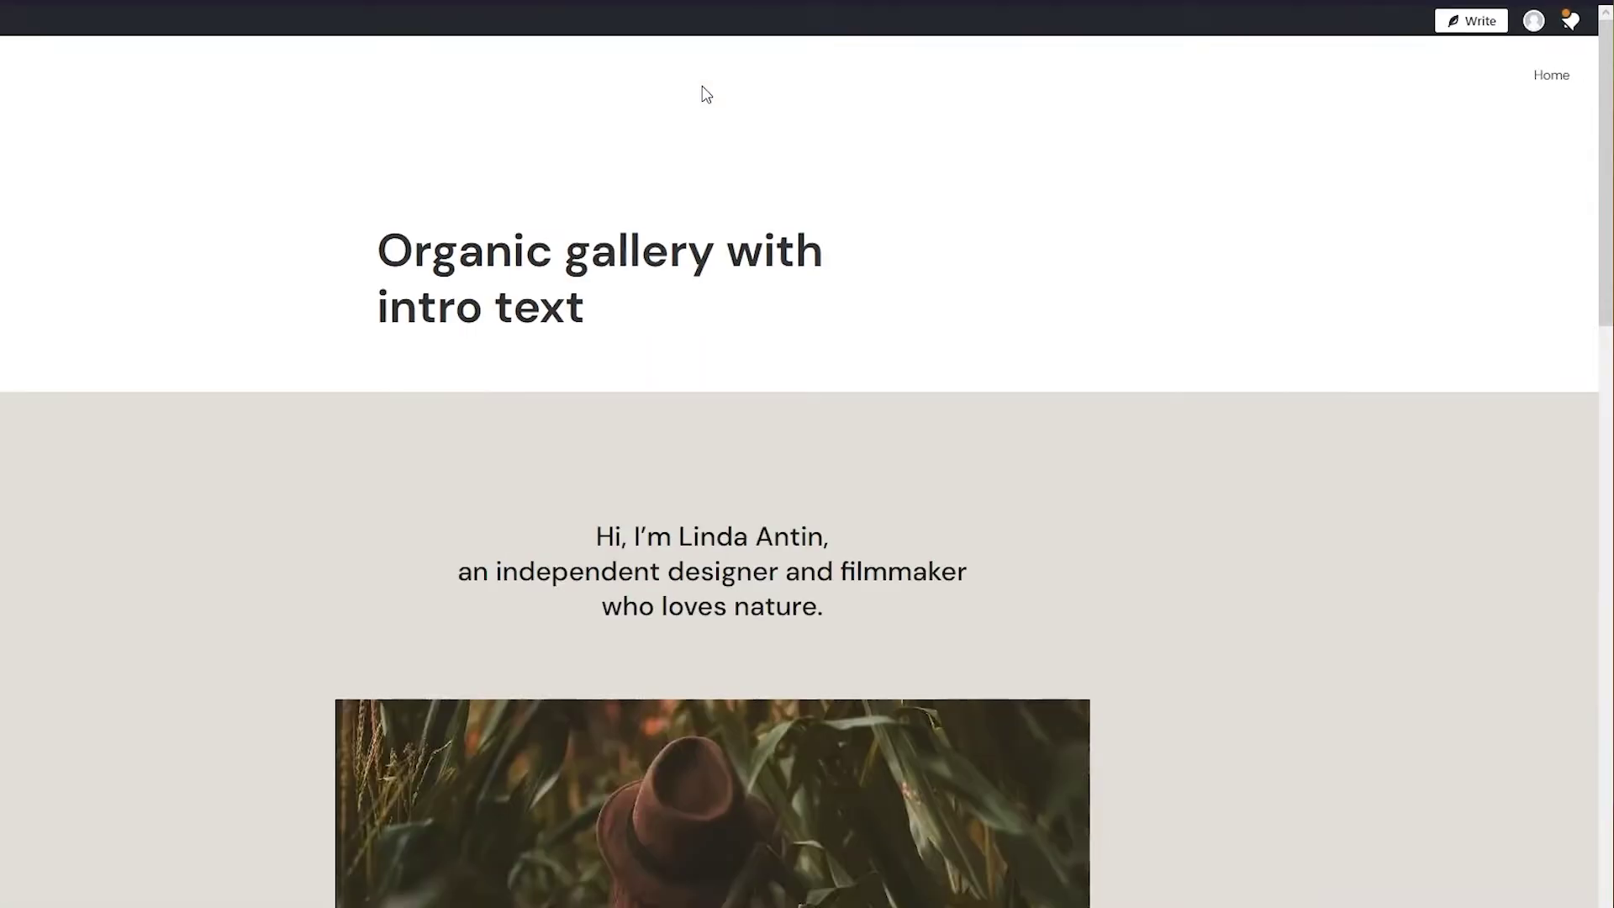
Leave the live gallery page for editing and head back to My Home.
scroll(702, 371, down, 5)
scroll(700, 366, up, 5)
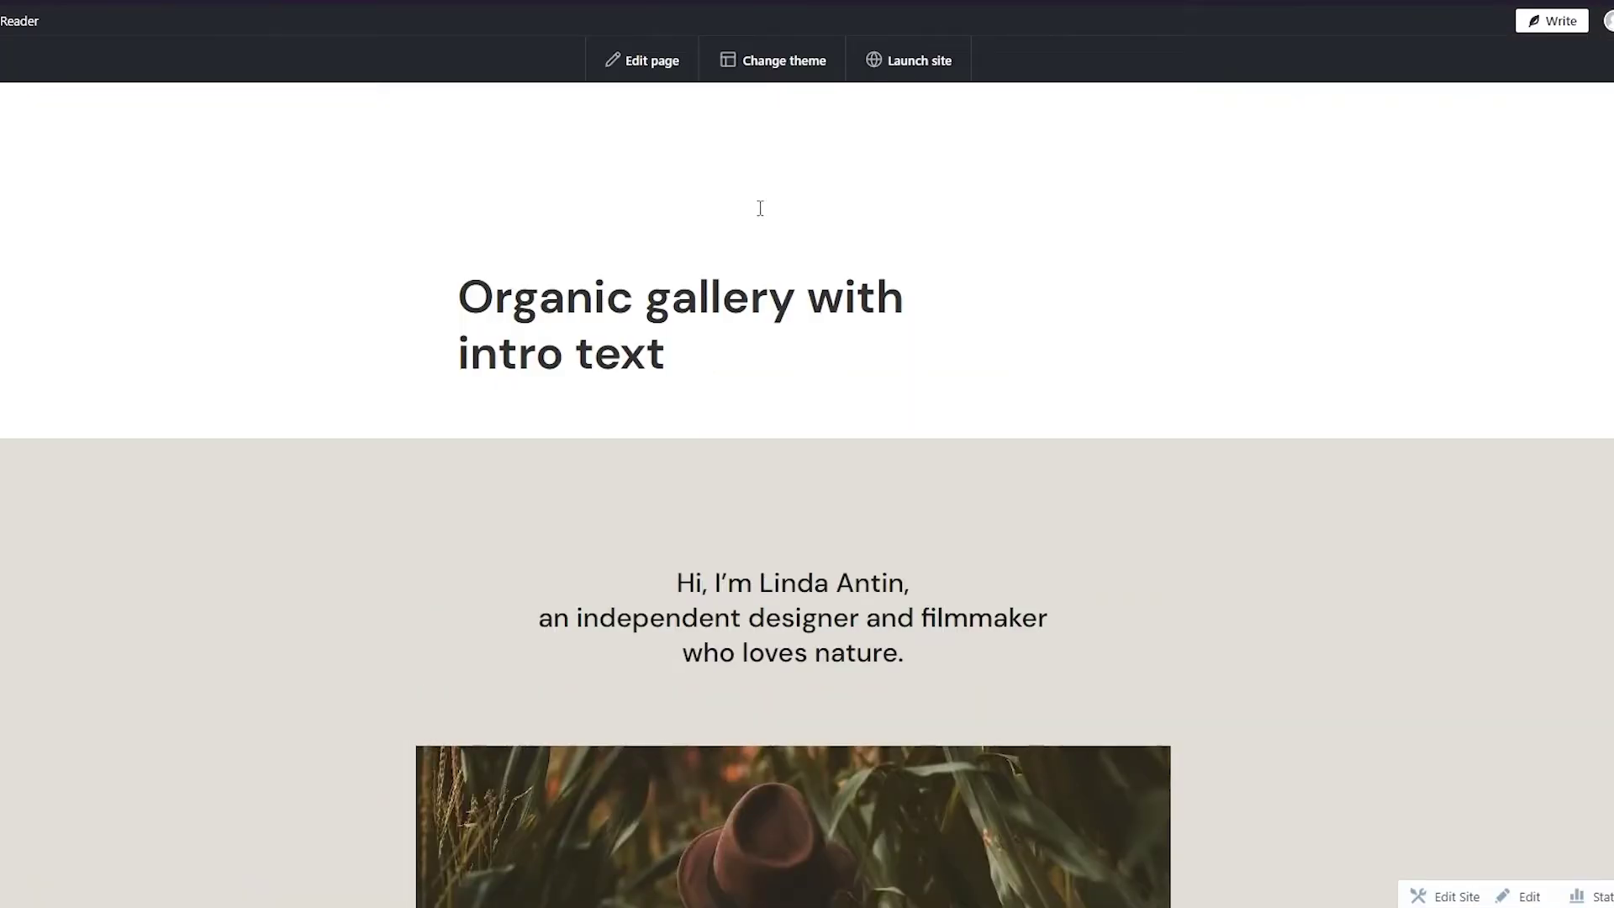
click(627, 63)
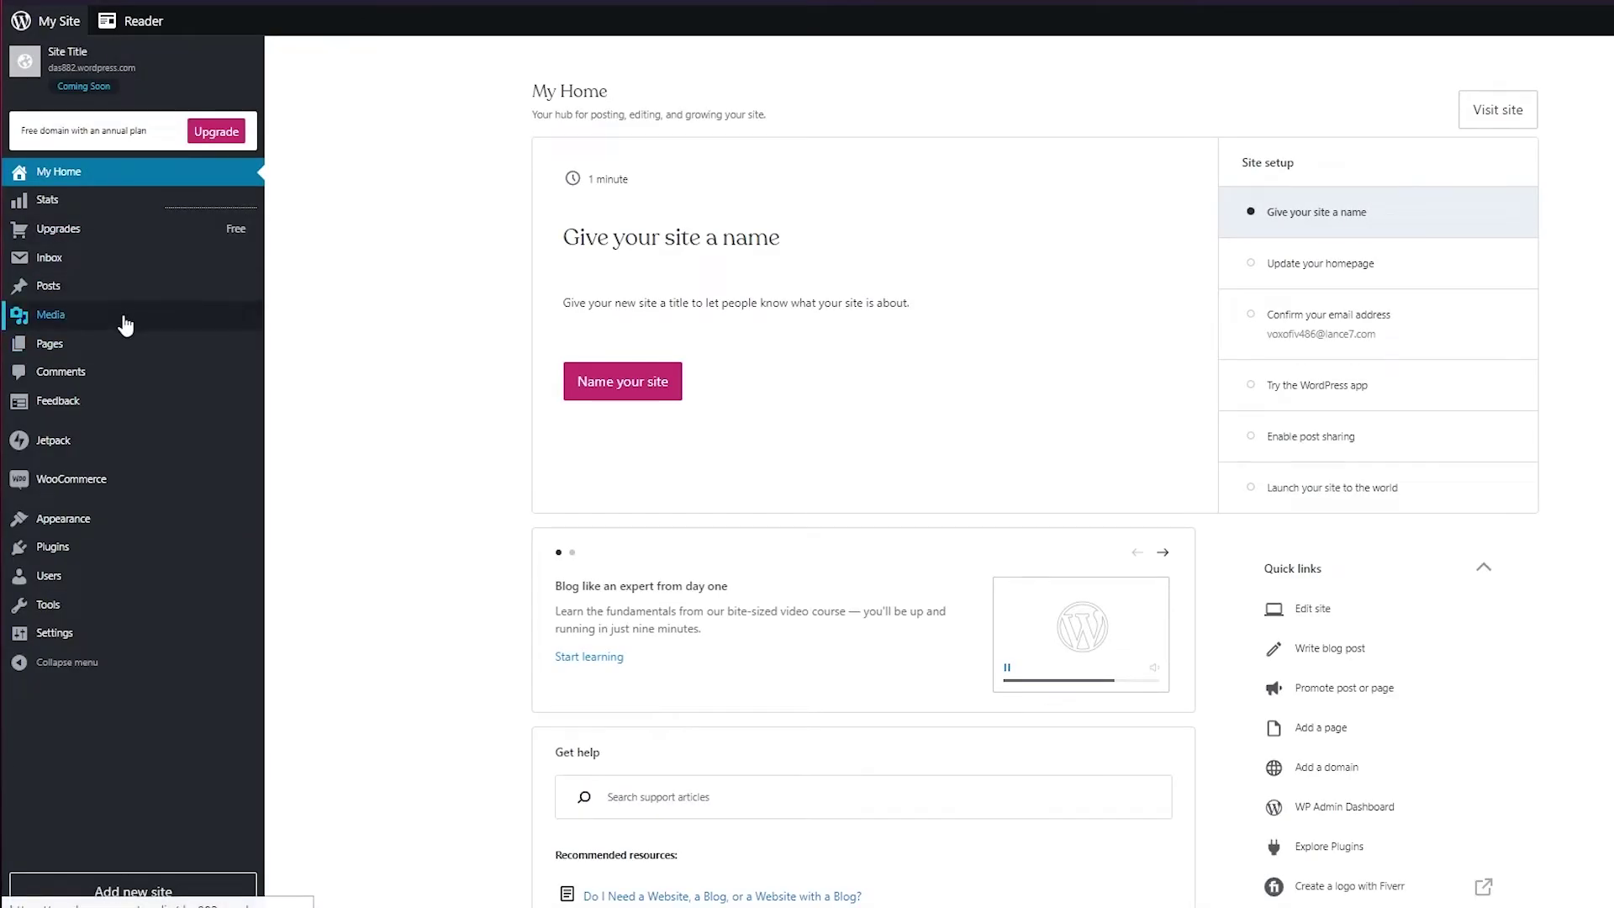
Write a new post titled 'E Commerce' with the body 'I like Marketing' and start publishing.
click(106, 288)
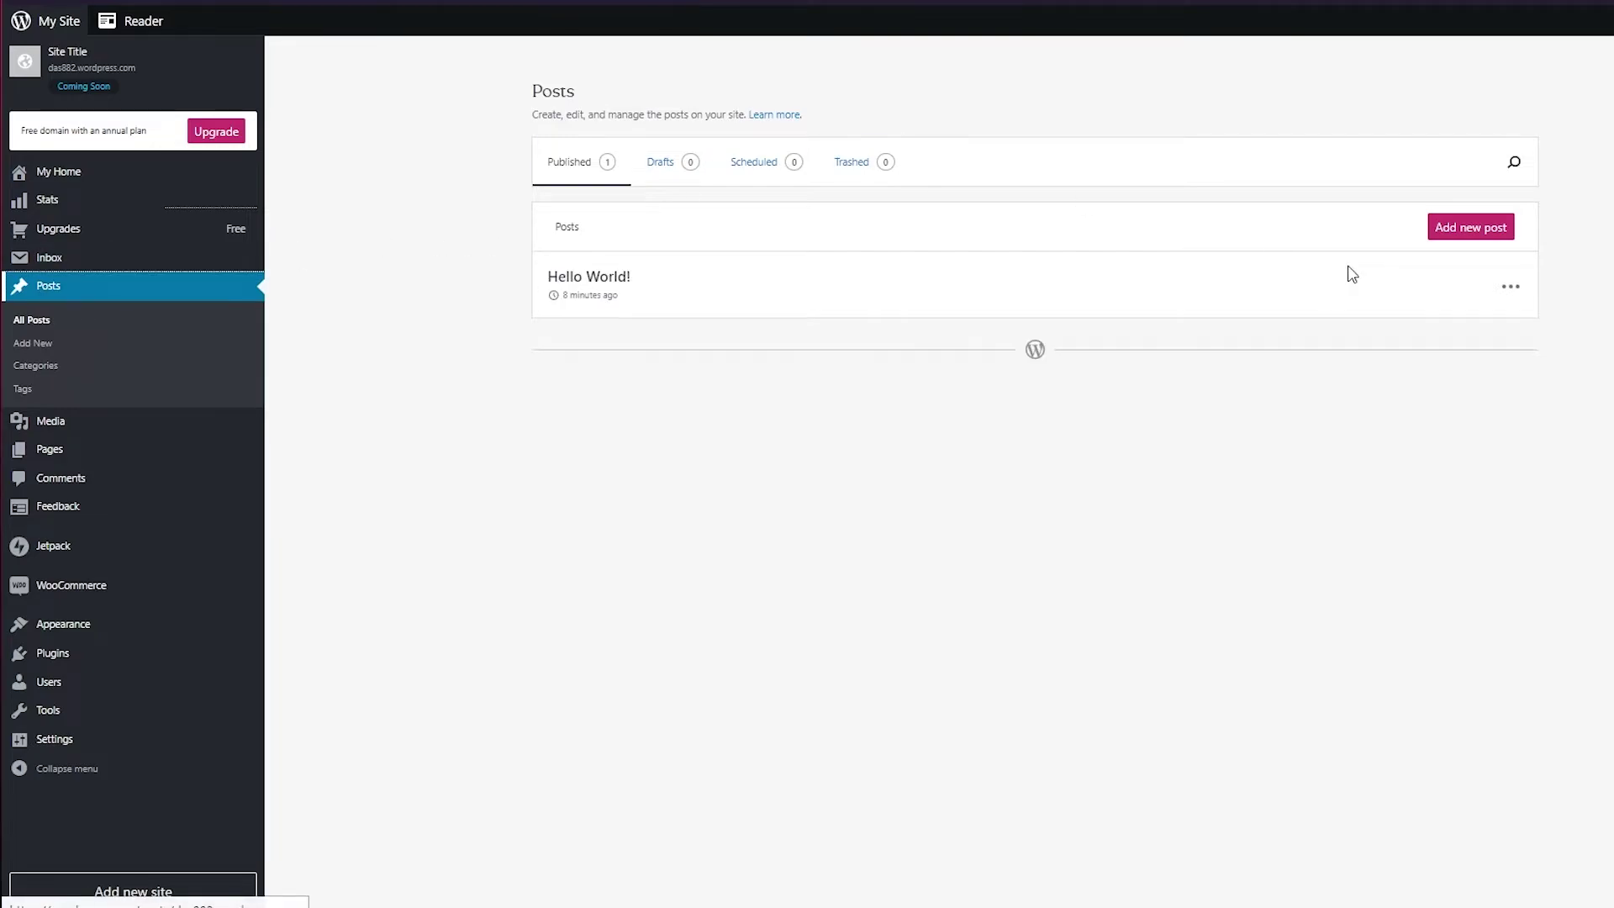
click(1463, 228)
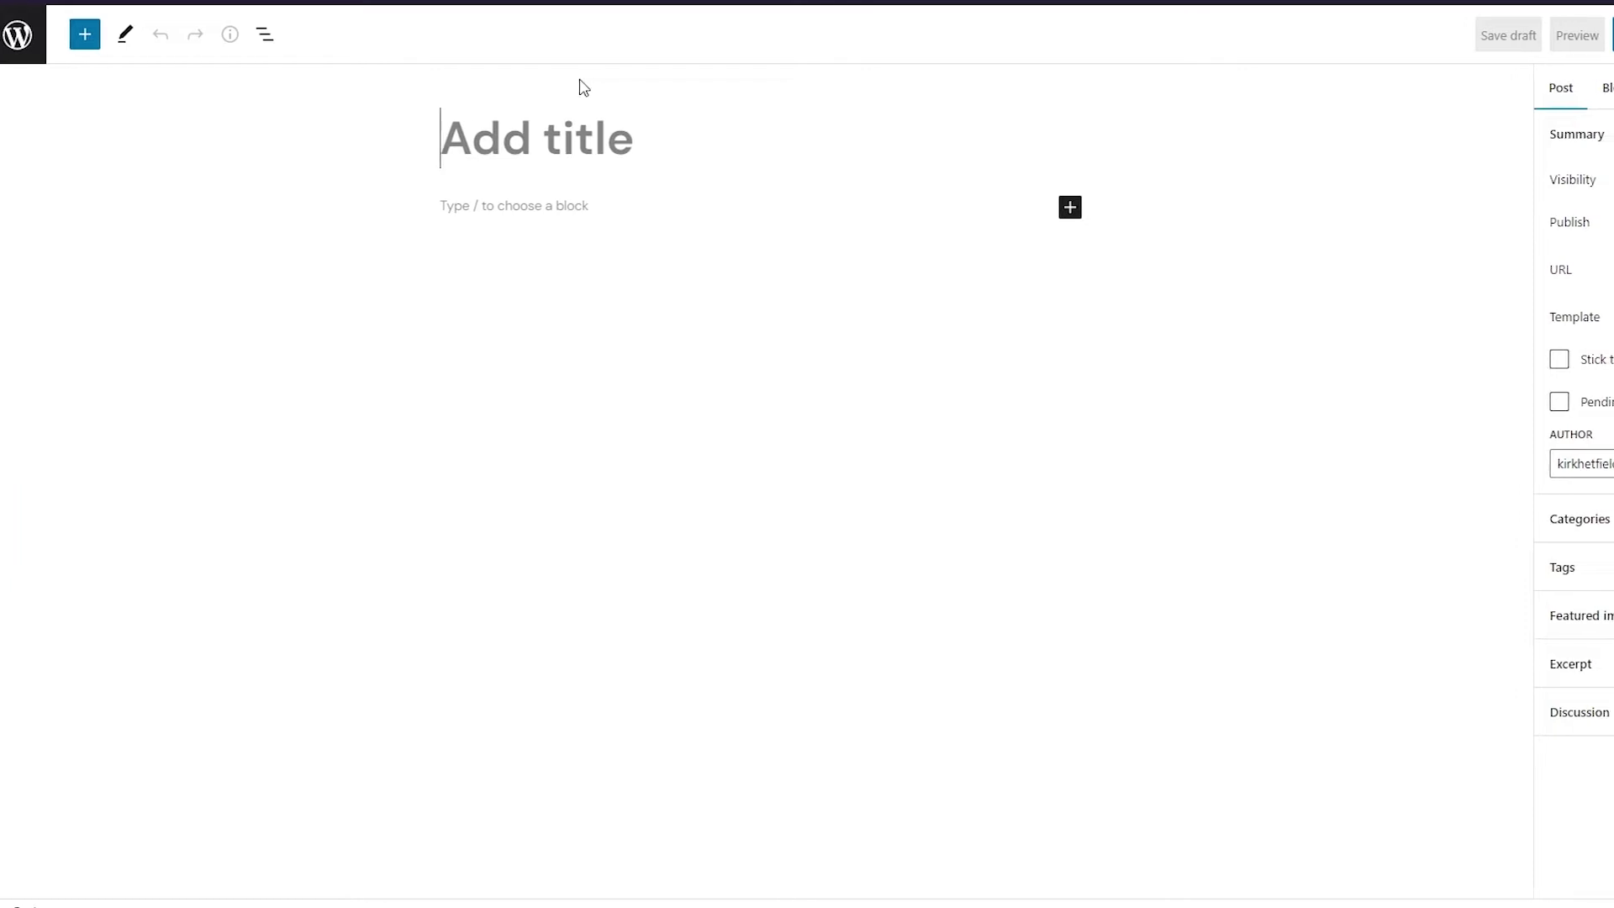
text(E Commerce)
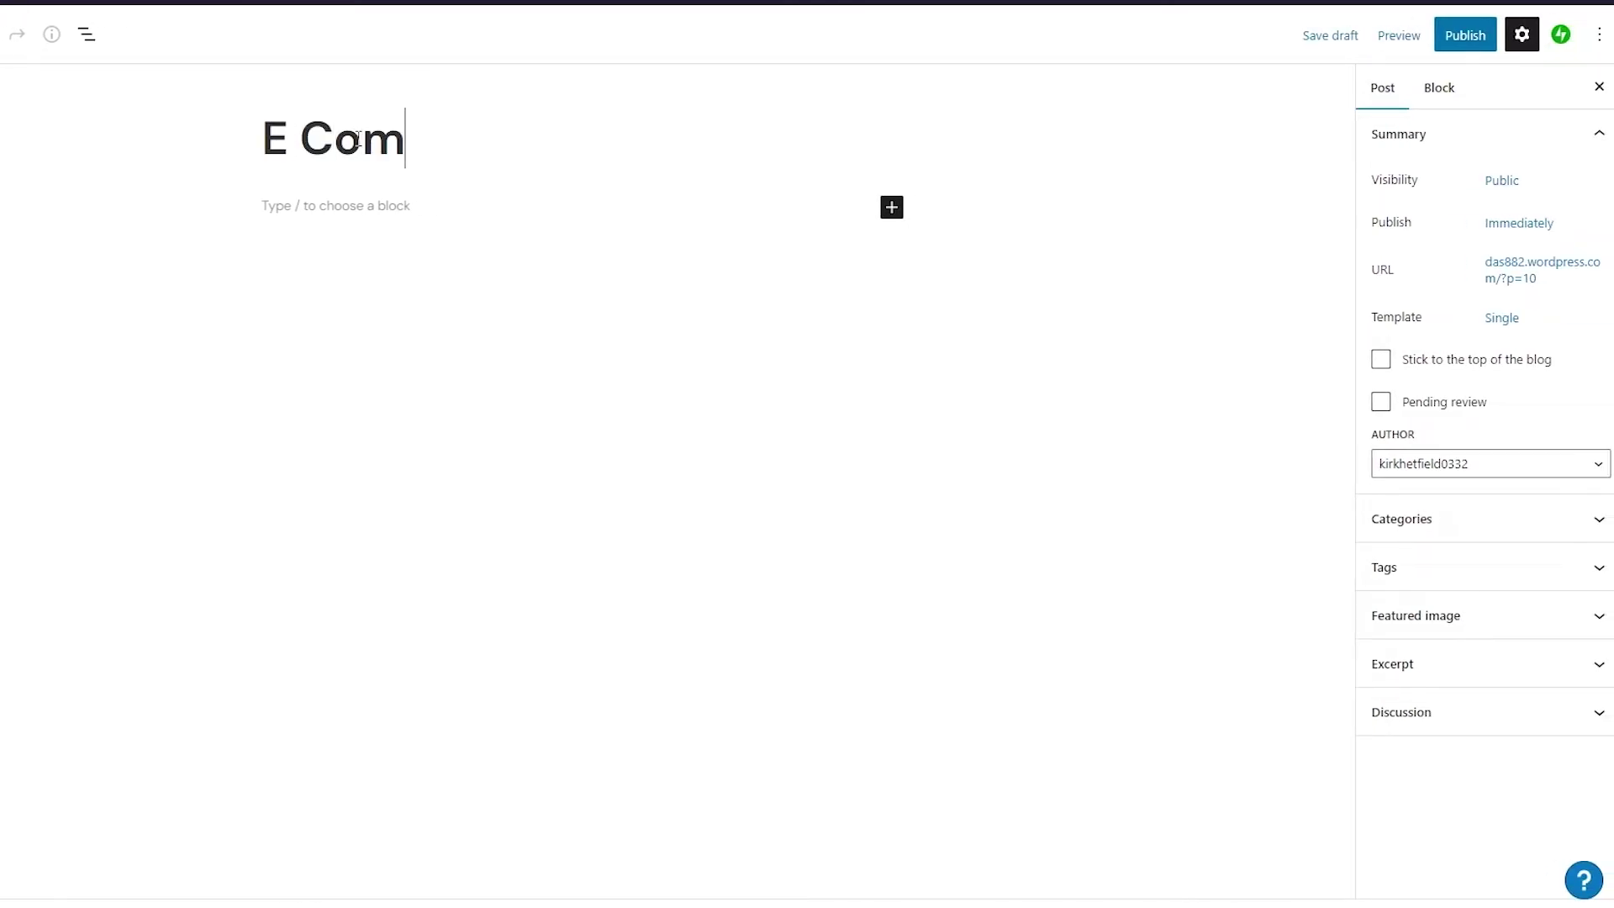
click(285, 204)
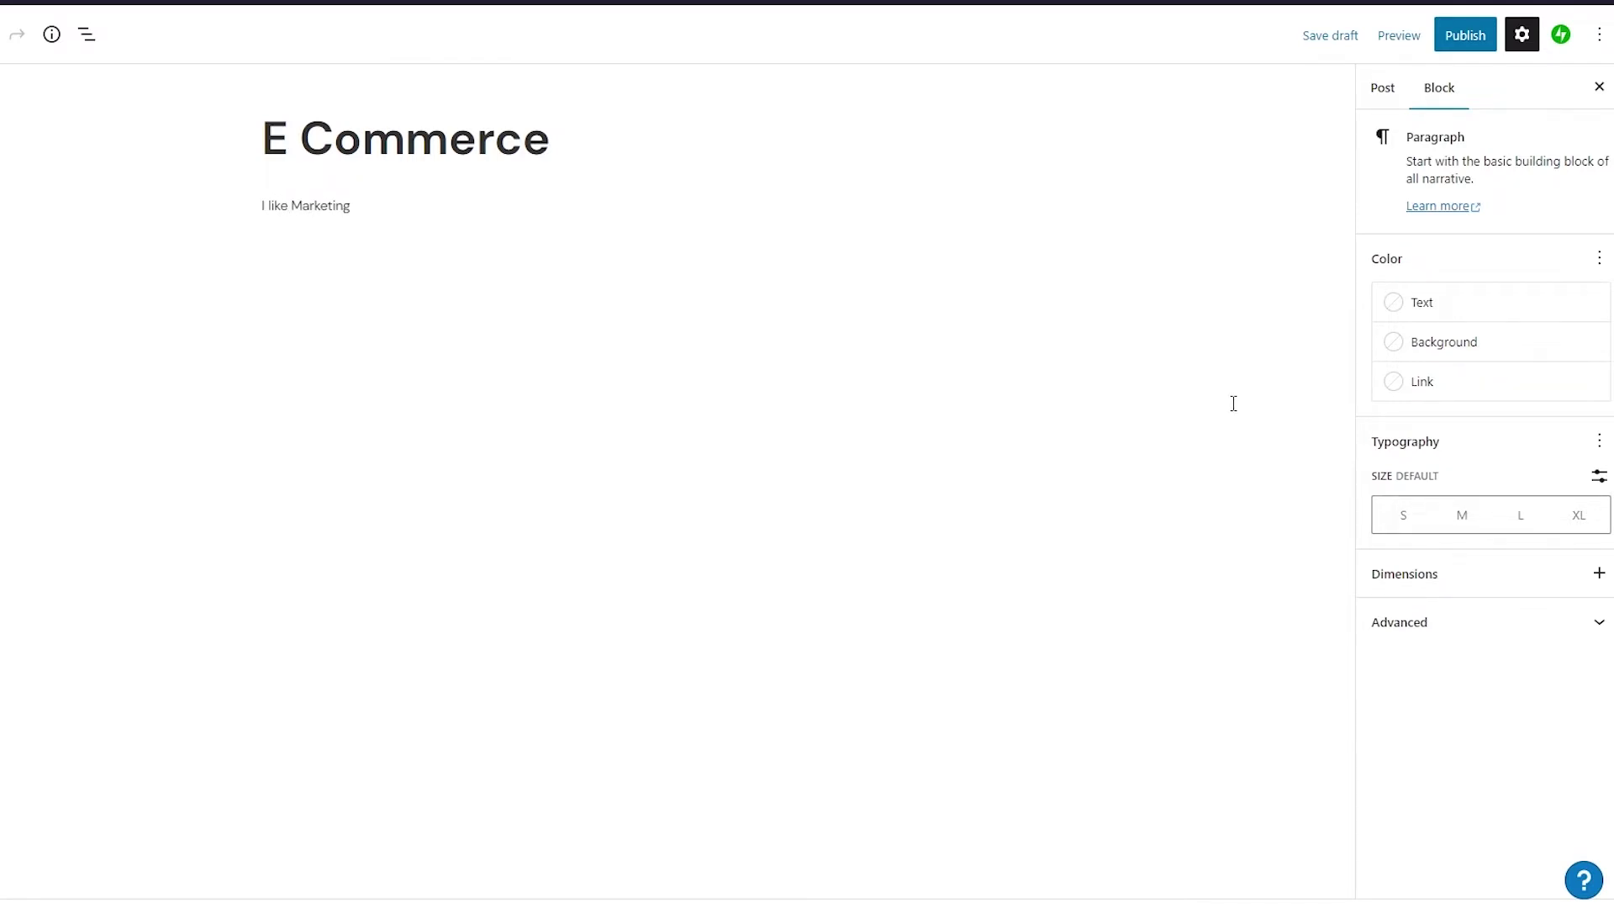
click(1465, 35)
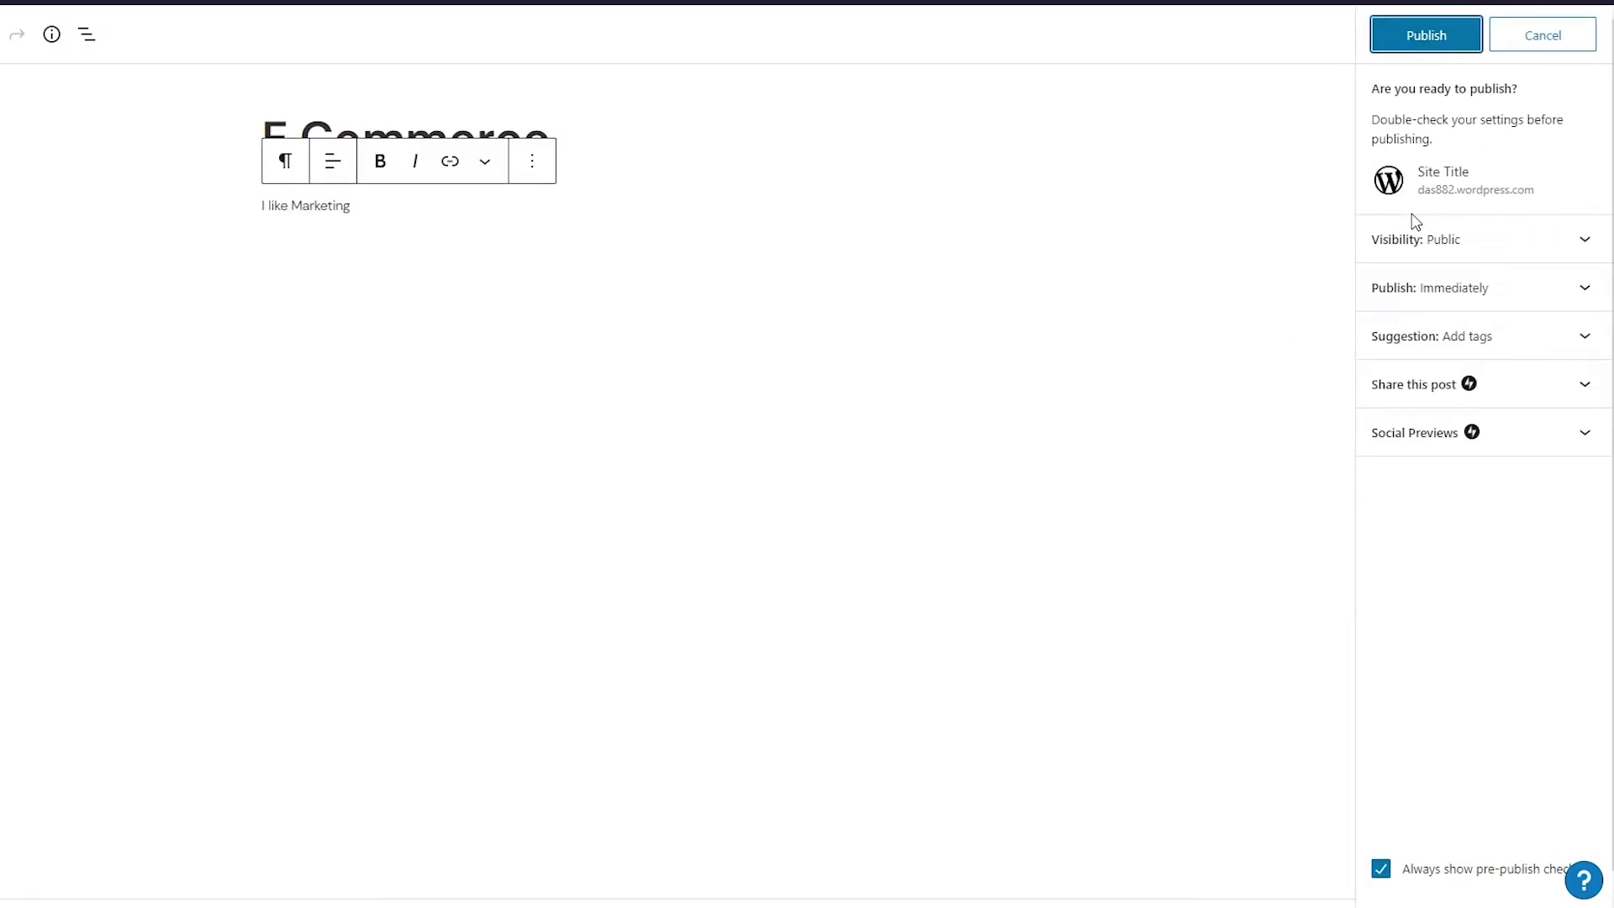
Confirm publishing the 'E Commerce' post and view its live text.
click(1414, 35)
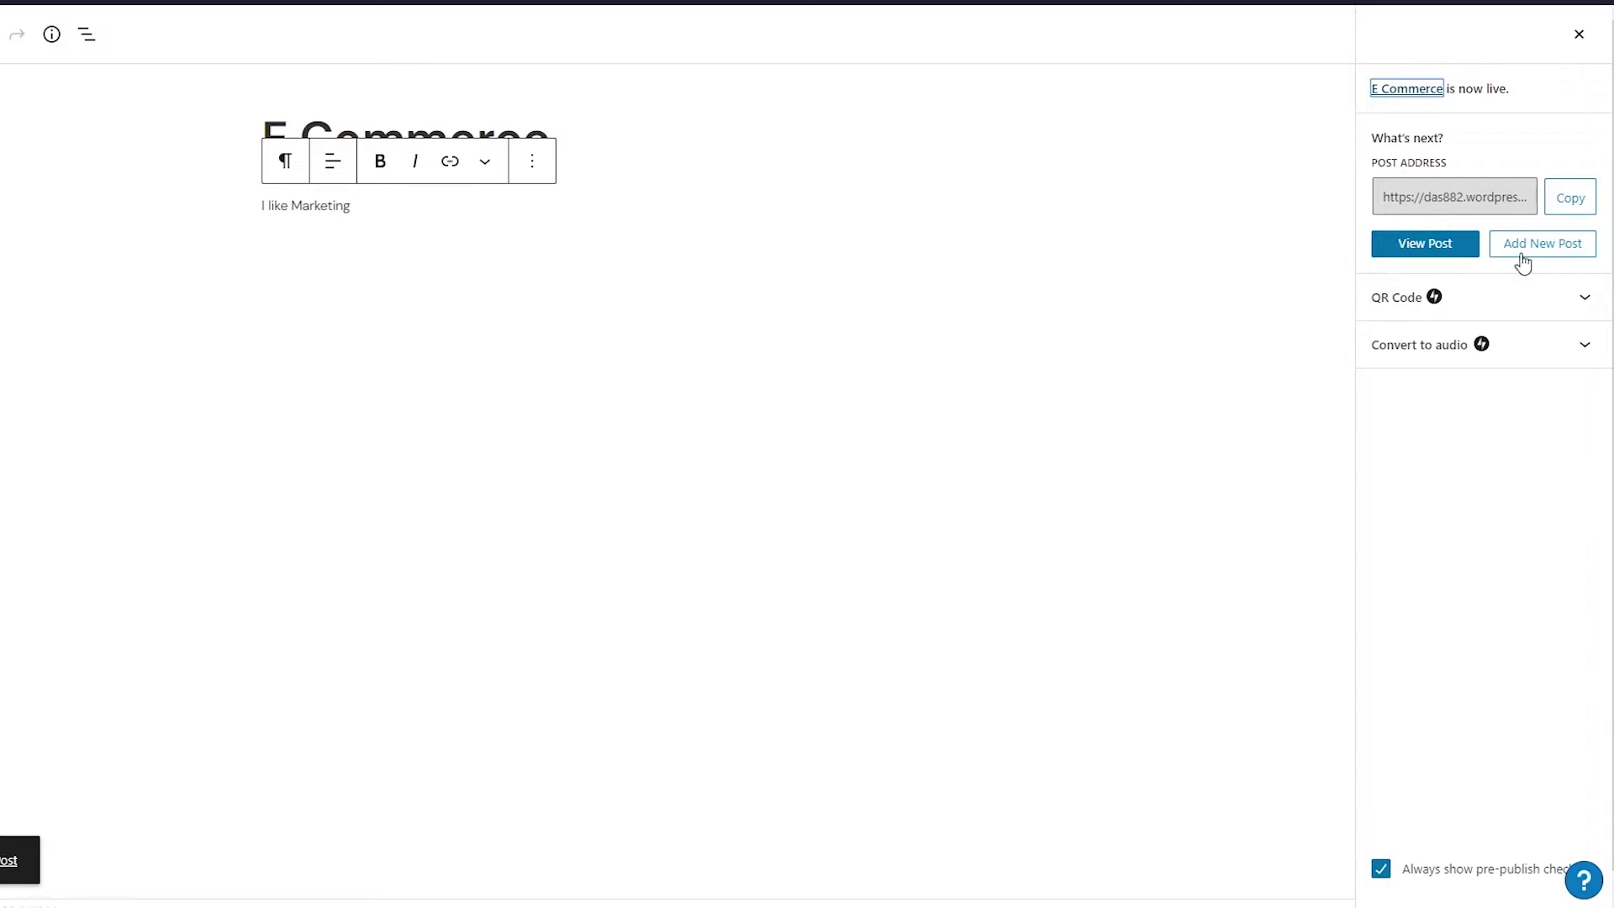
click(1430, 250)
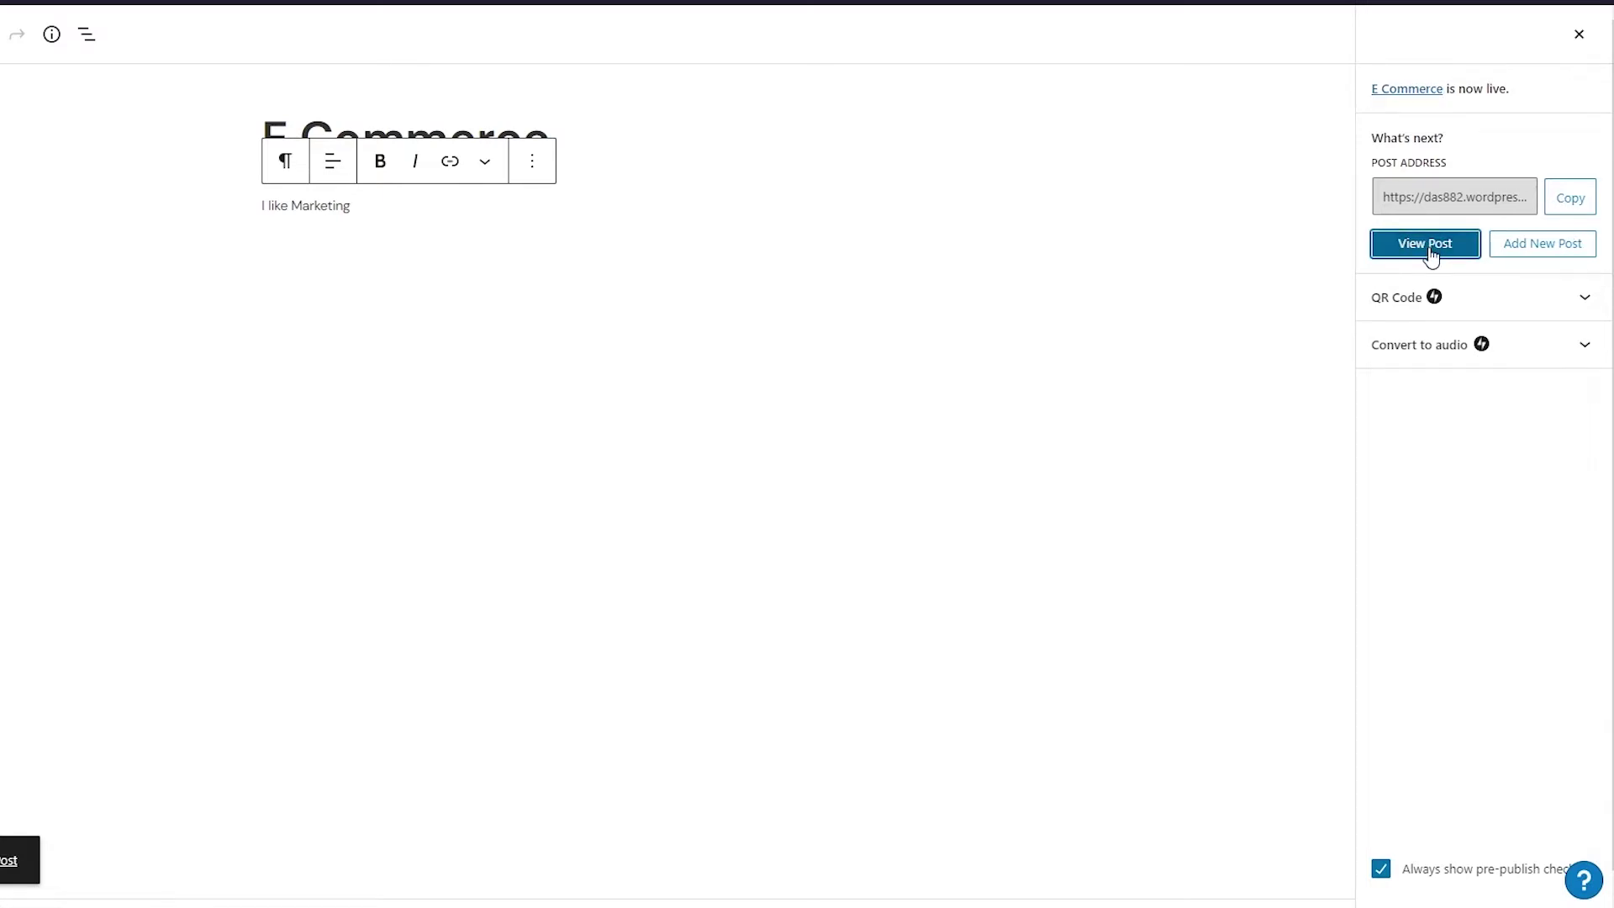
drag(400, 270, 1177, 633)
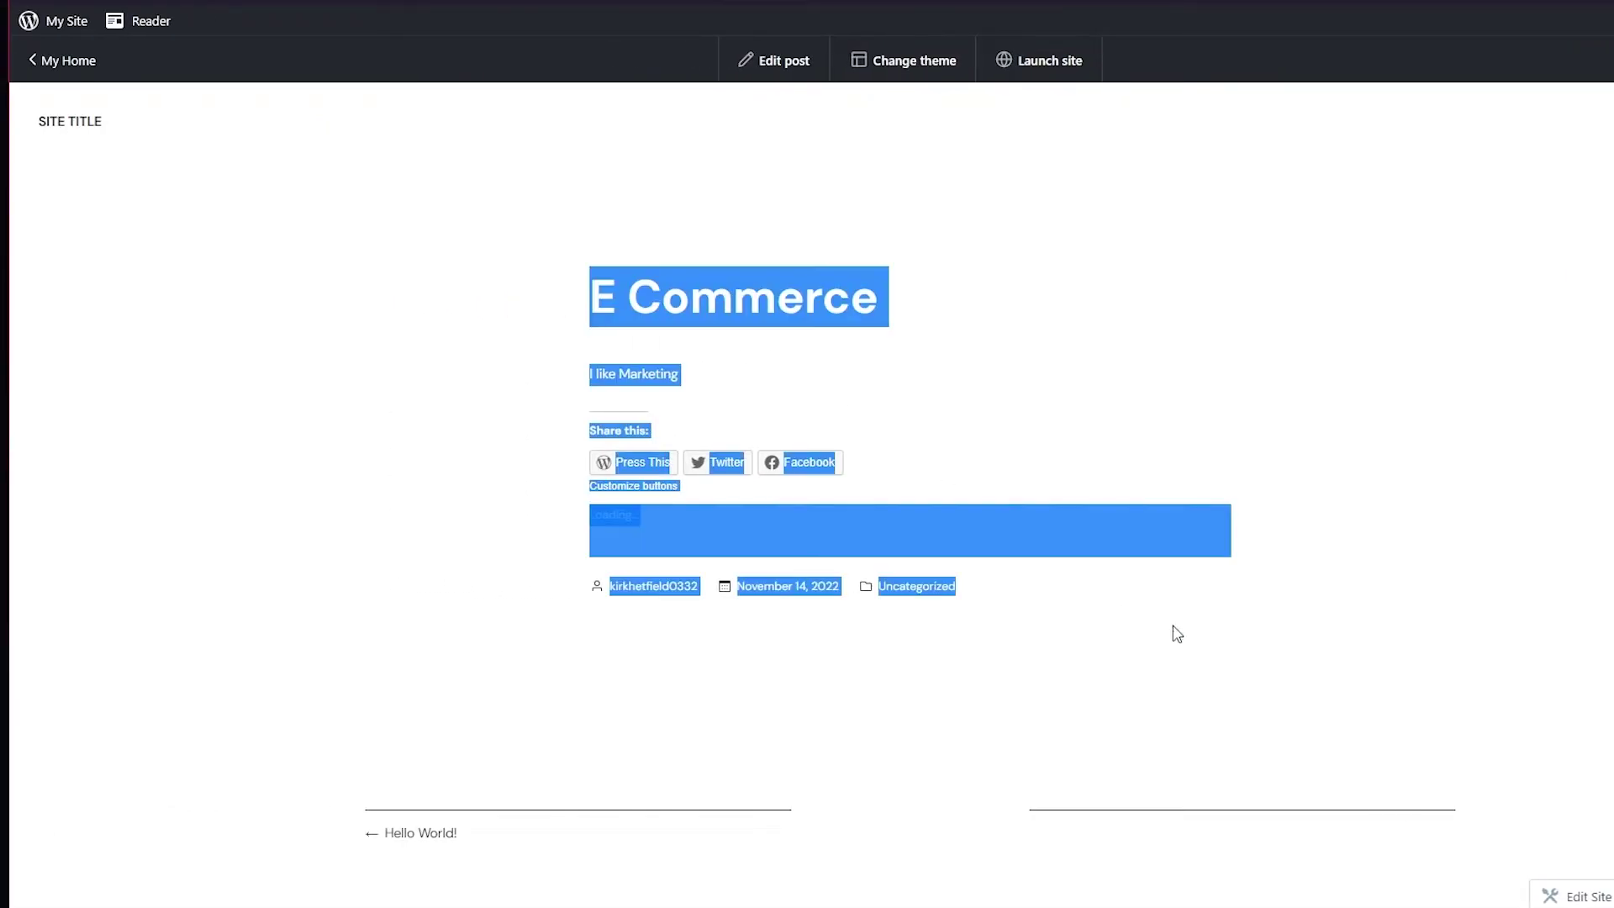
Clear the text selection on the live post and return to My Site.
click(930, 454)
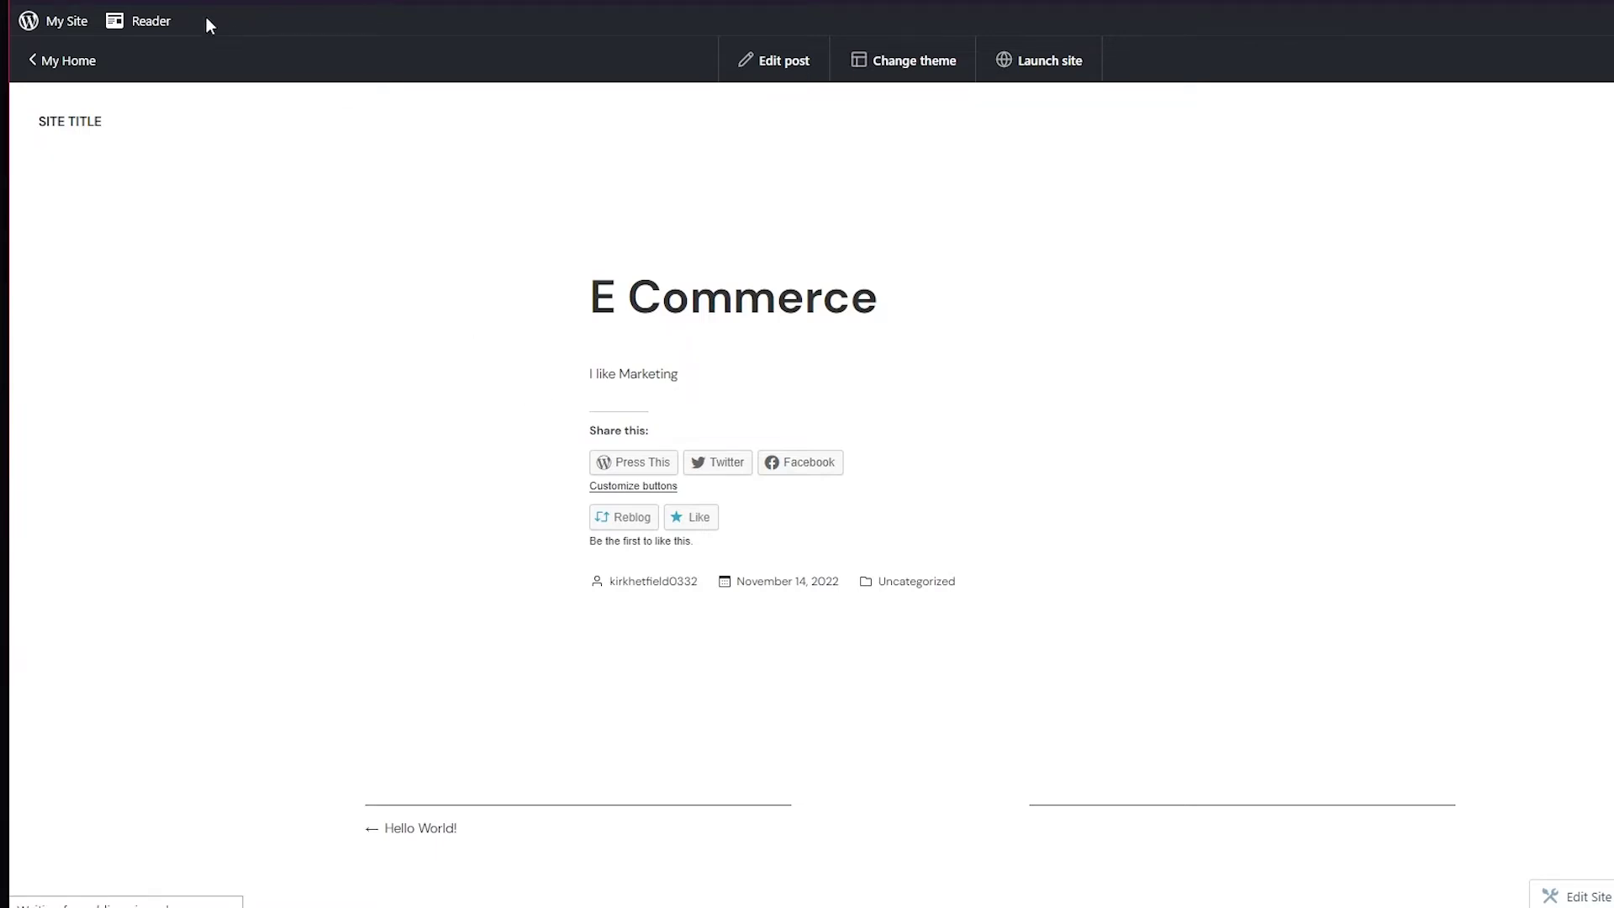
click(40, 24)
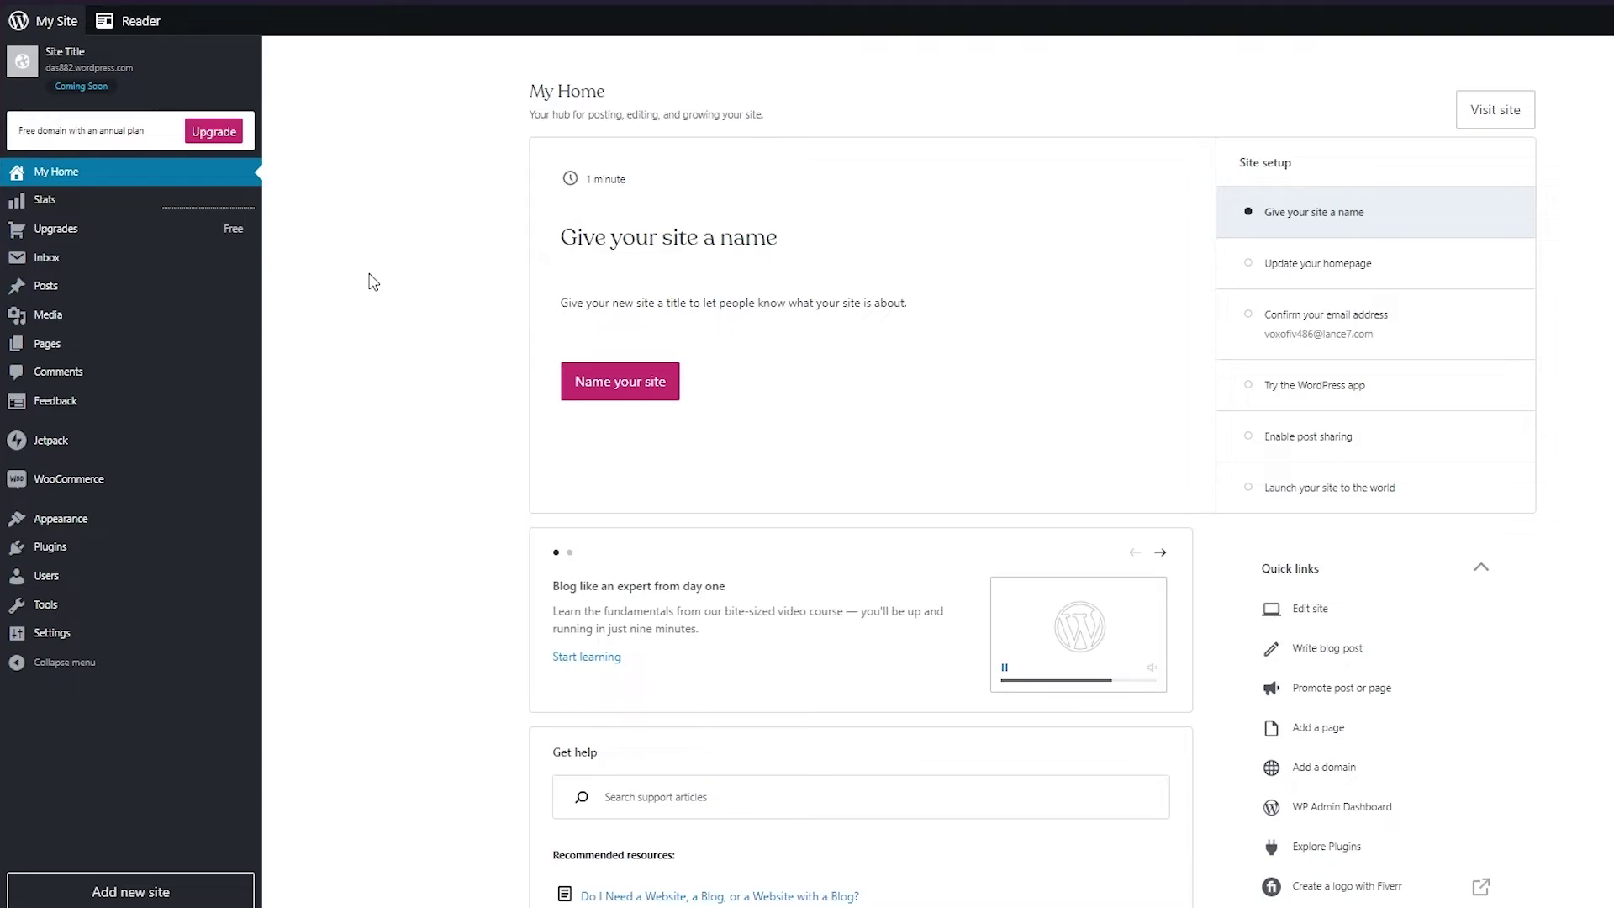
Go to the Media library and bring up the upload file picker.
click(101, 317)
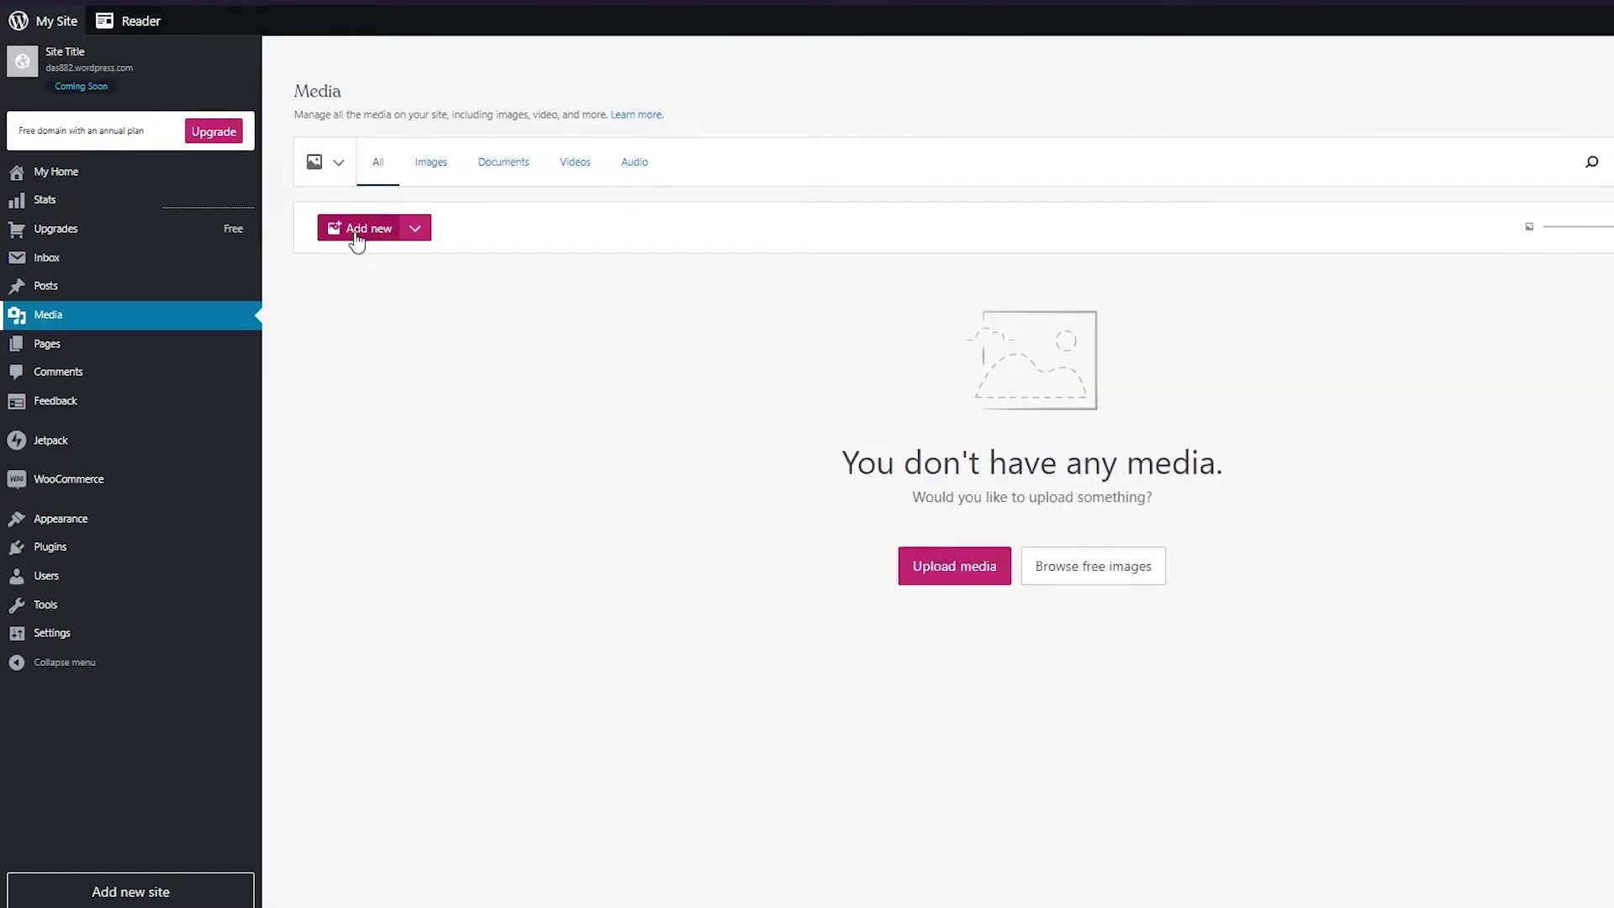
click(358, 234)
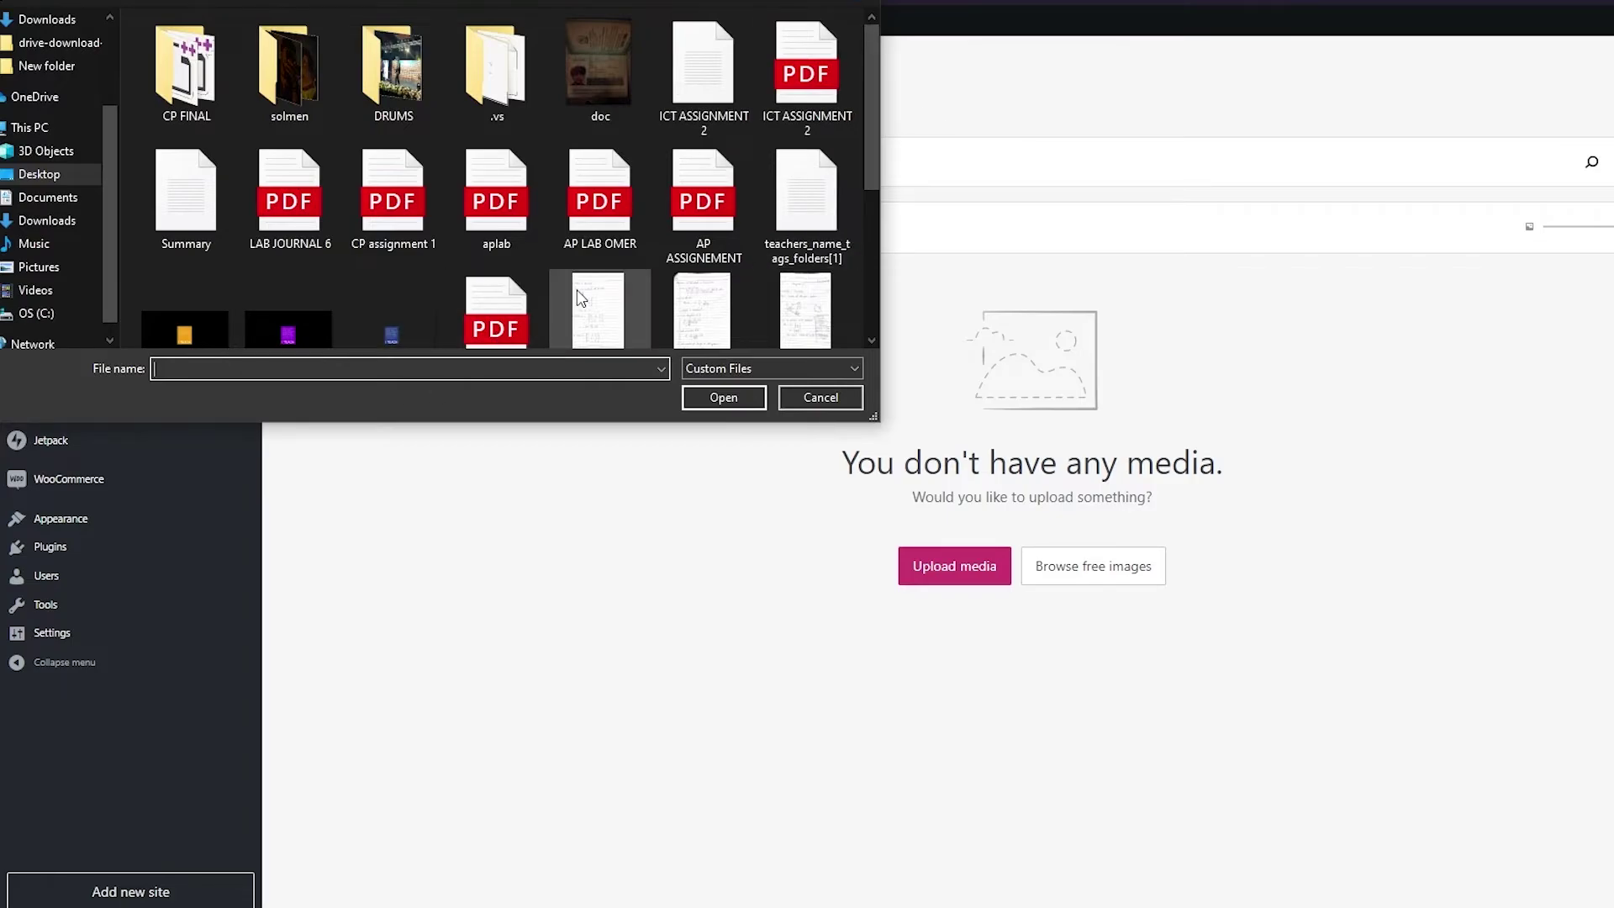
Upload the aplab PDF from the Desktop file list to Media.
scroll(589, 166, down, 3)
scroll(496, 168, up, 2)
scroll(336, 218, down, 2)
scroll(330, 221, up, 2)
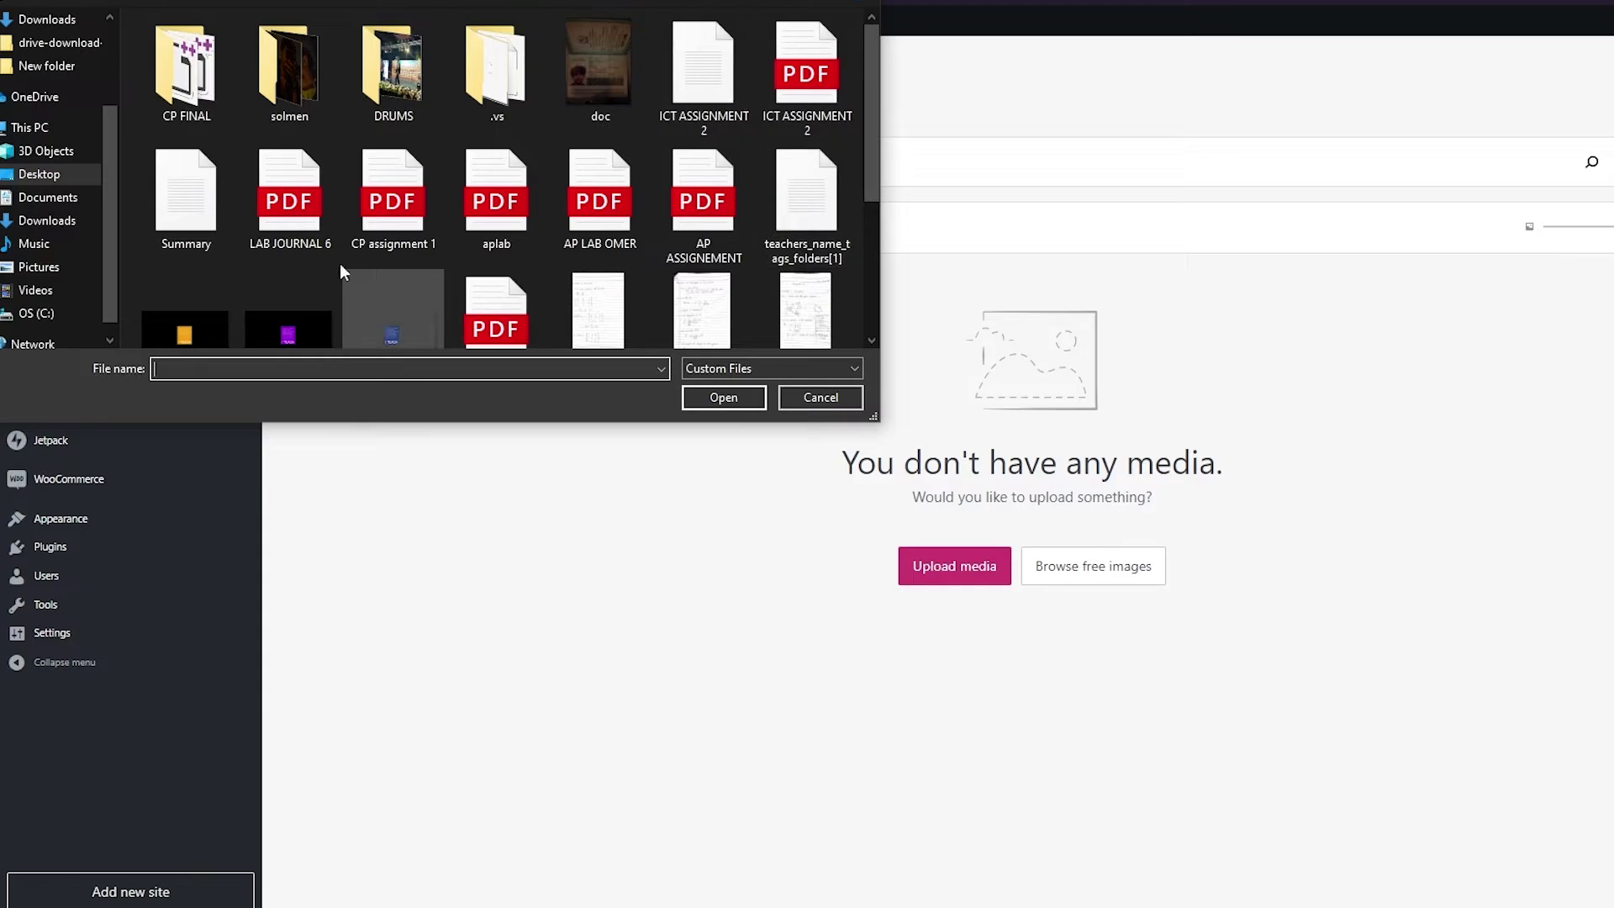
double_click(490, 217)
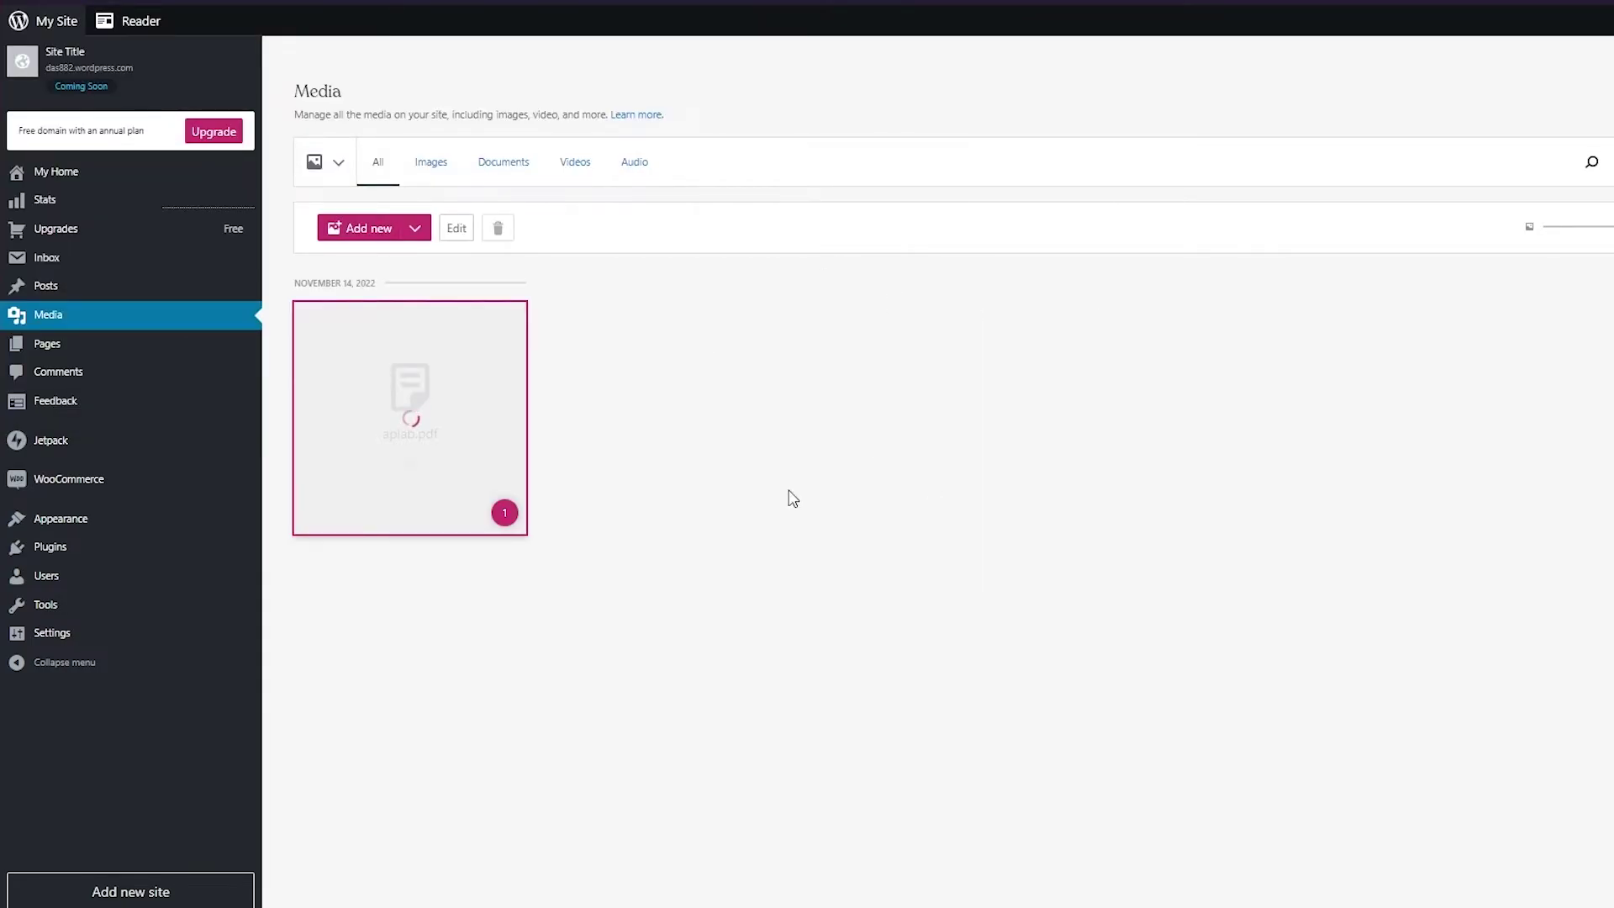
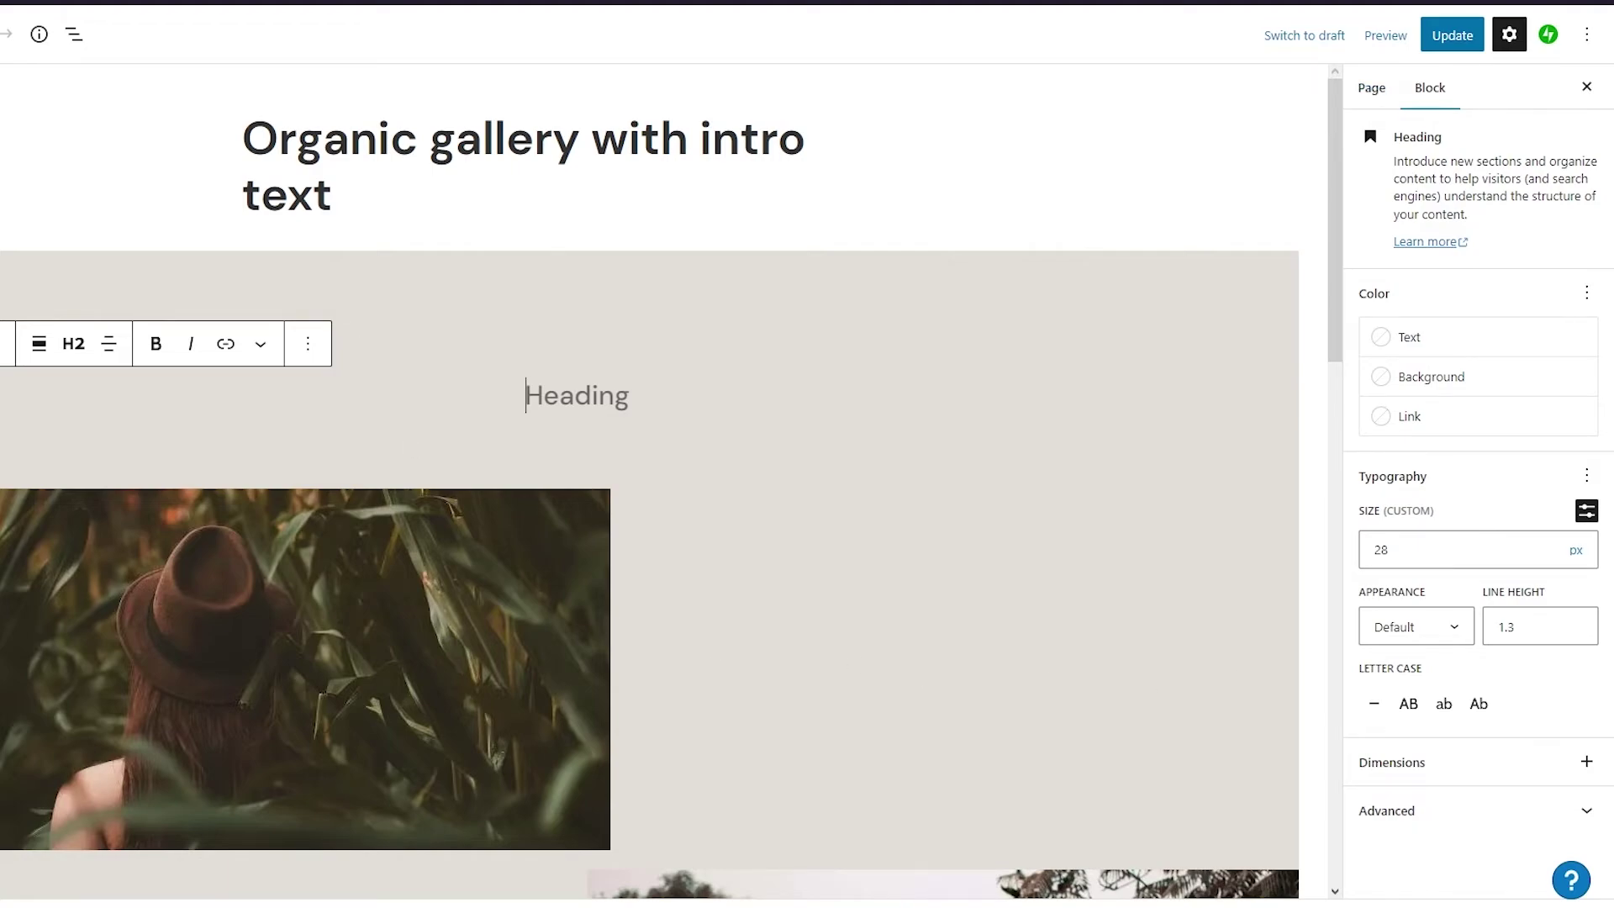
Open the site's Pages list in a new browser tab from the navigation panel.
click(27, 34)
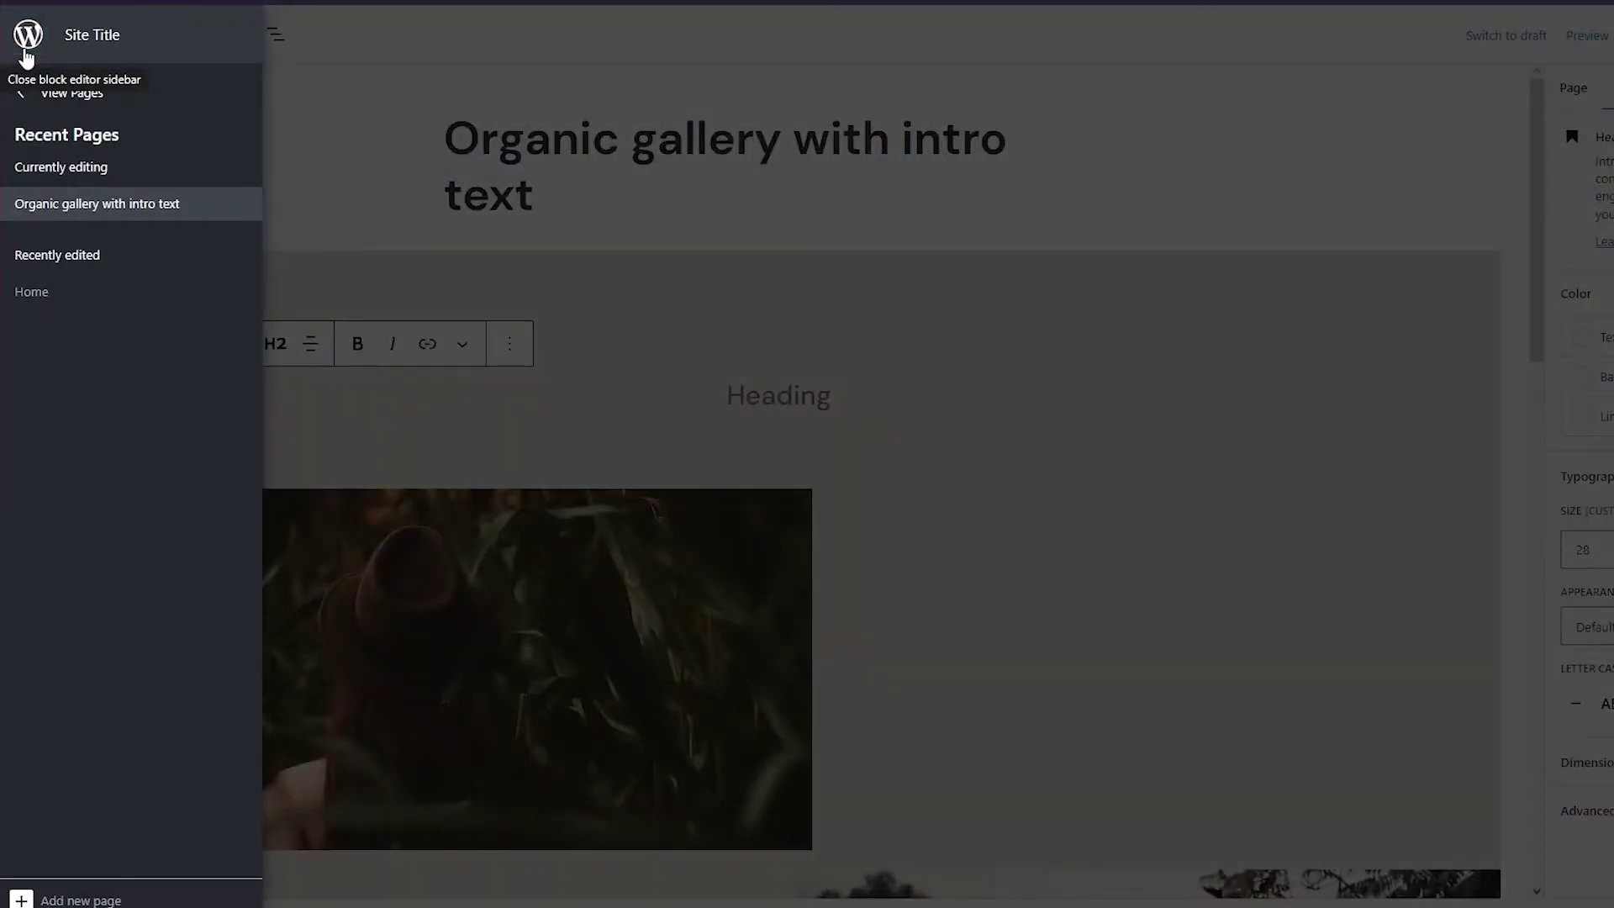
right_click(22, 42)
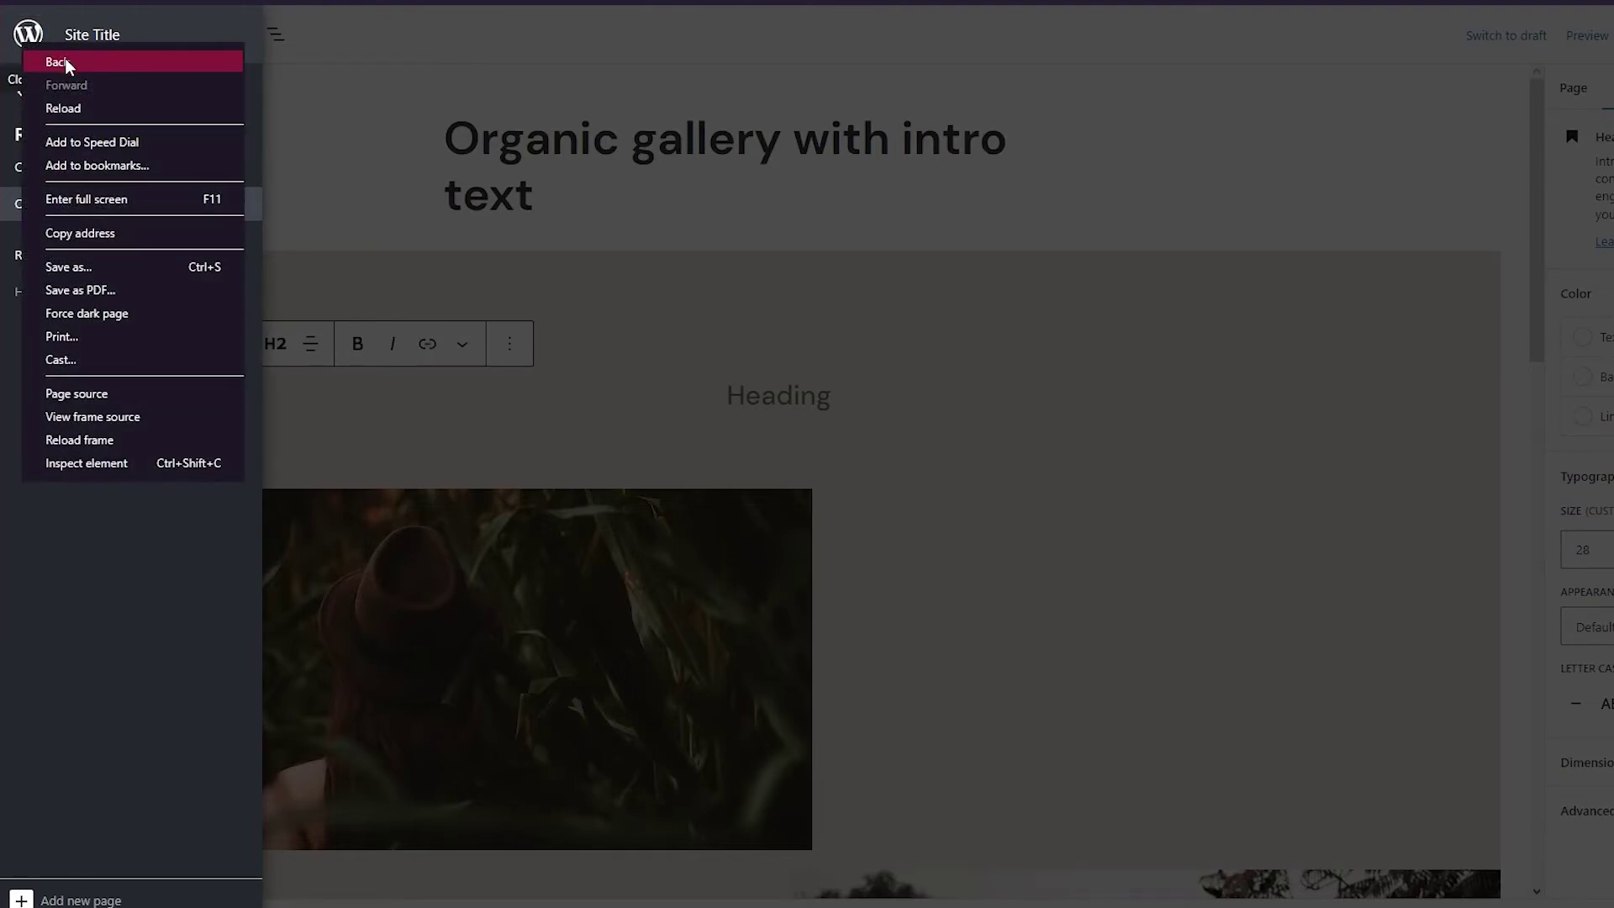
key(Escape)
click(29, 38)
click(28, 33)
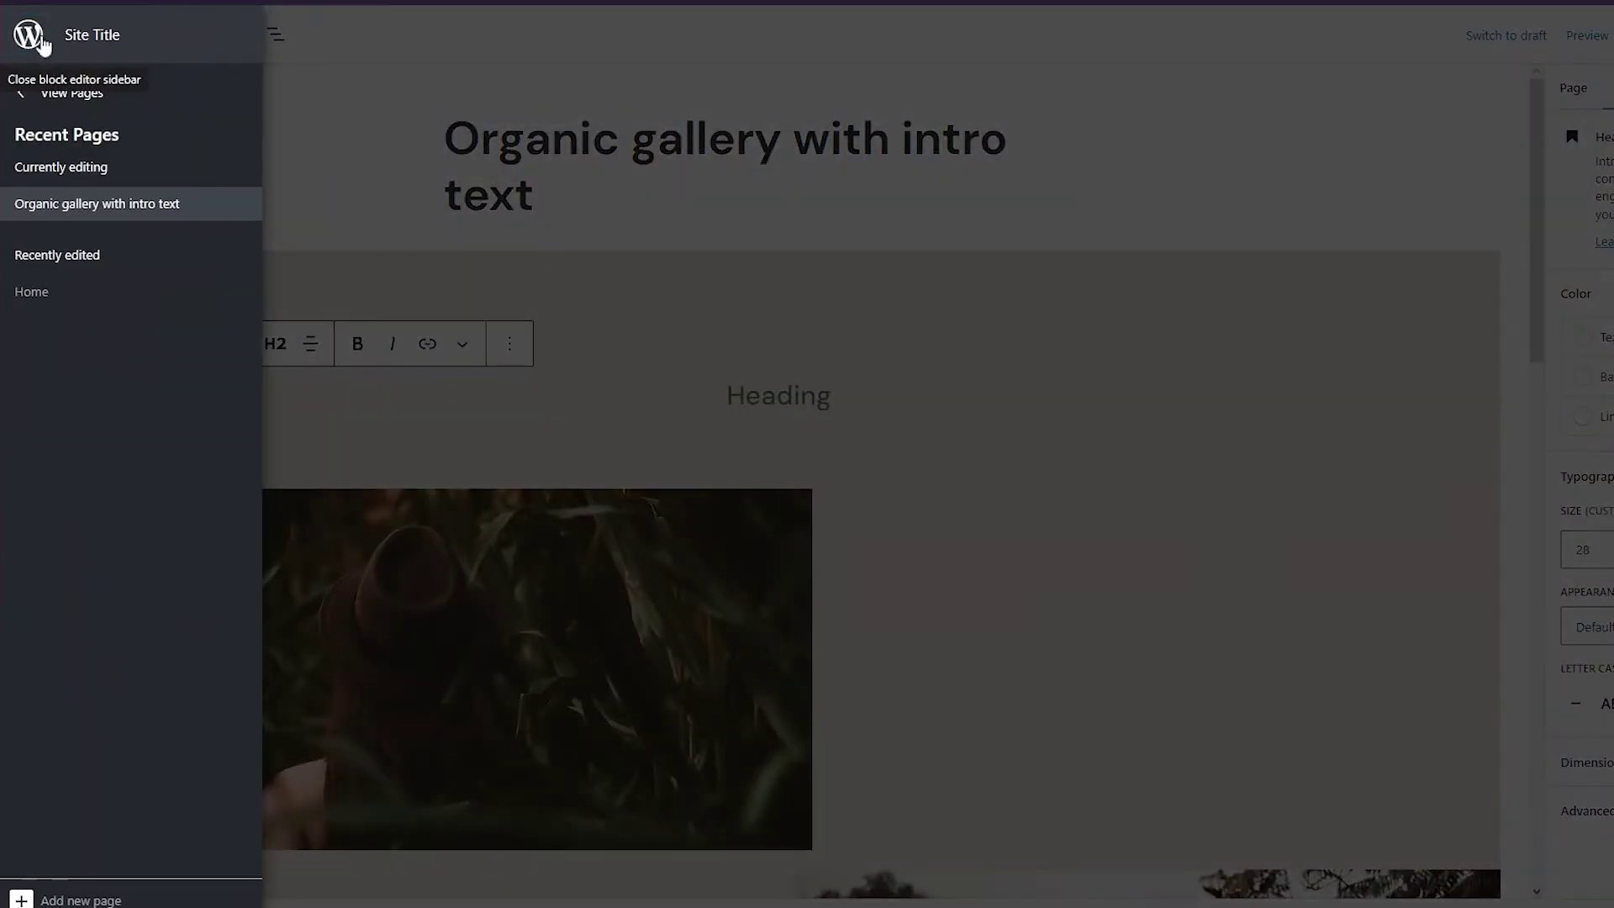
right_click(67, 106)
click(123, 125)
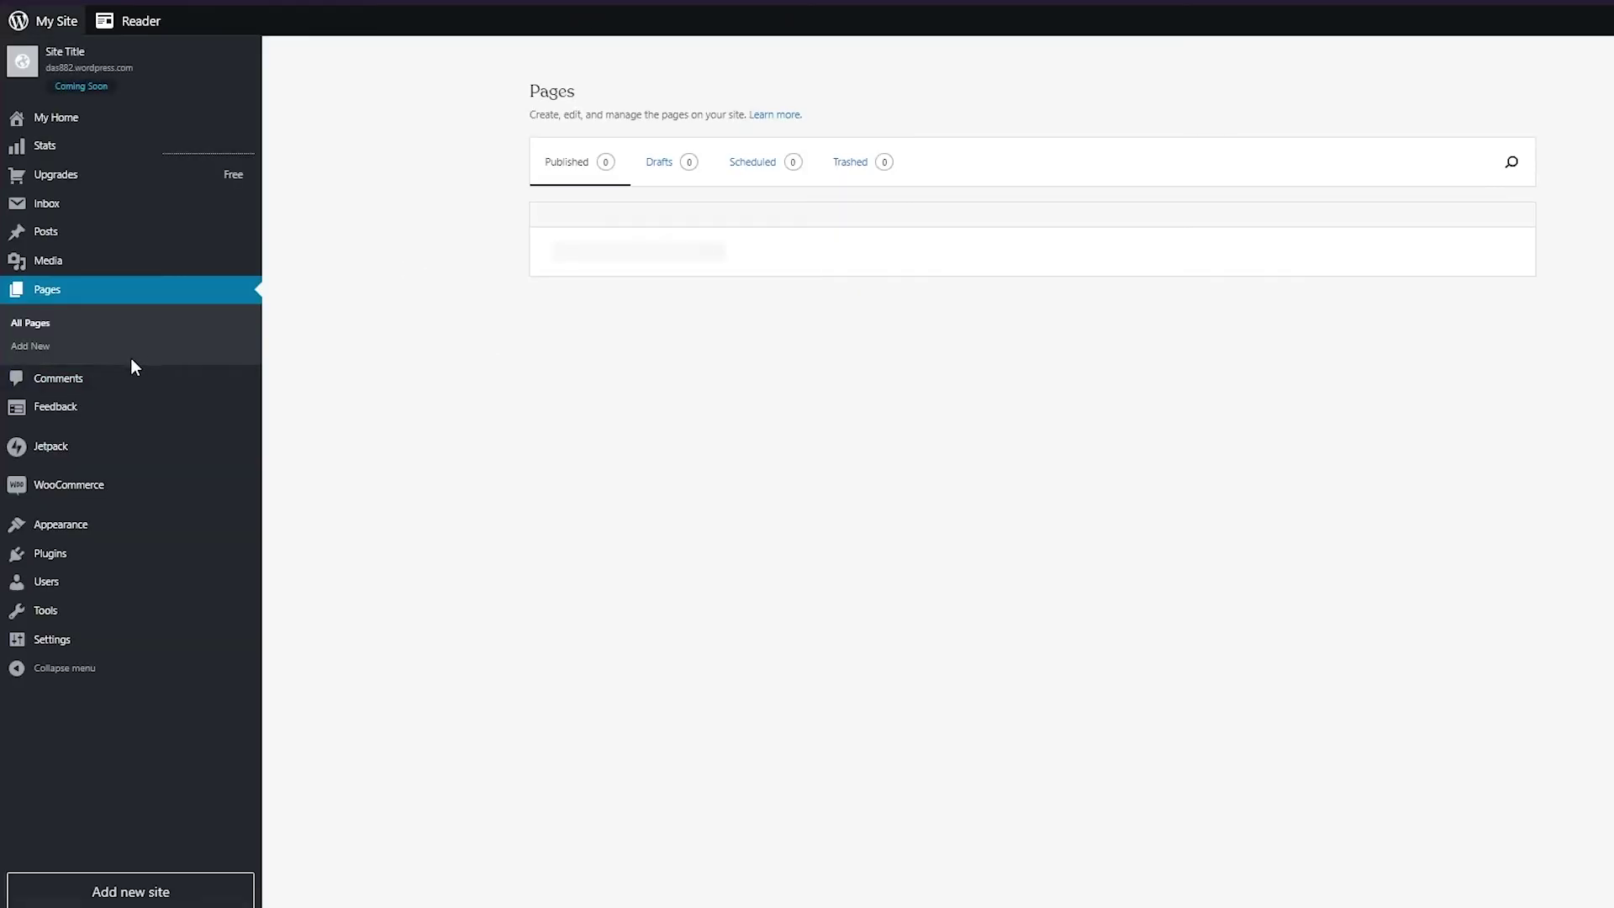
In the Media library, open the aplab PDF's details and copy its file URL.
click(55, 316)
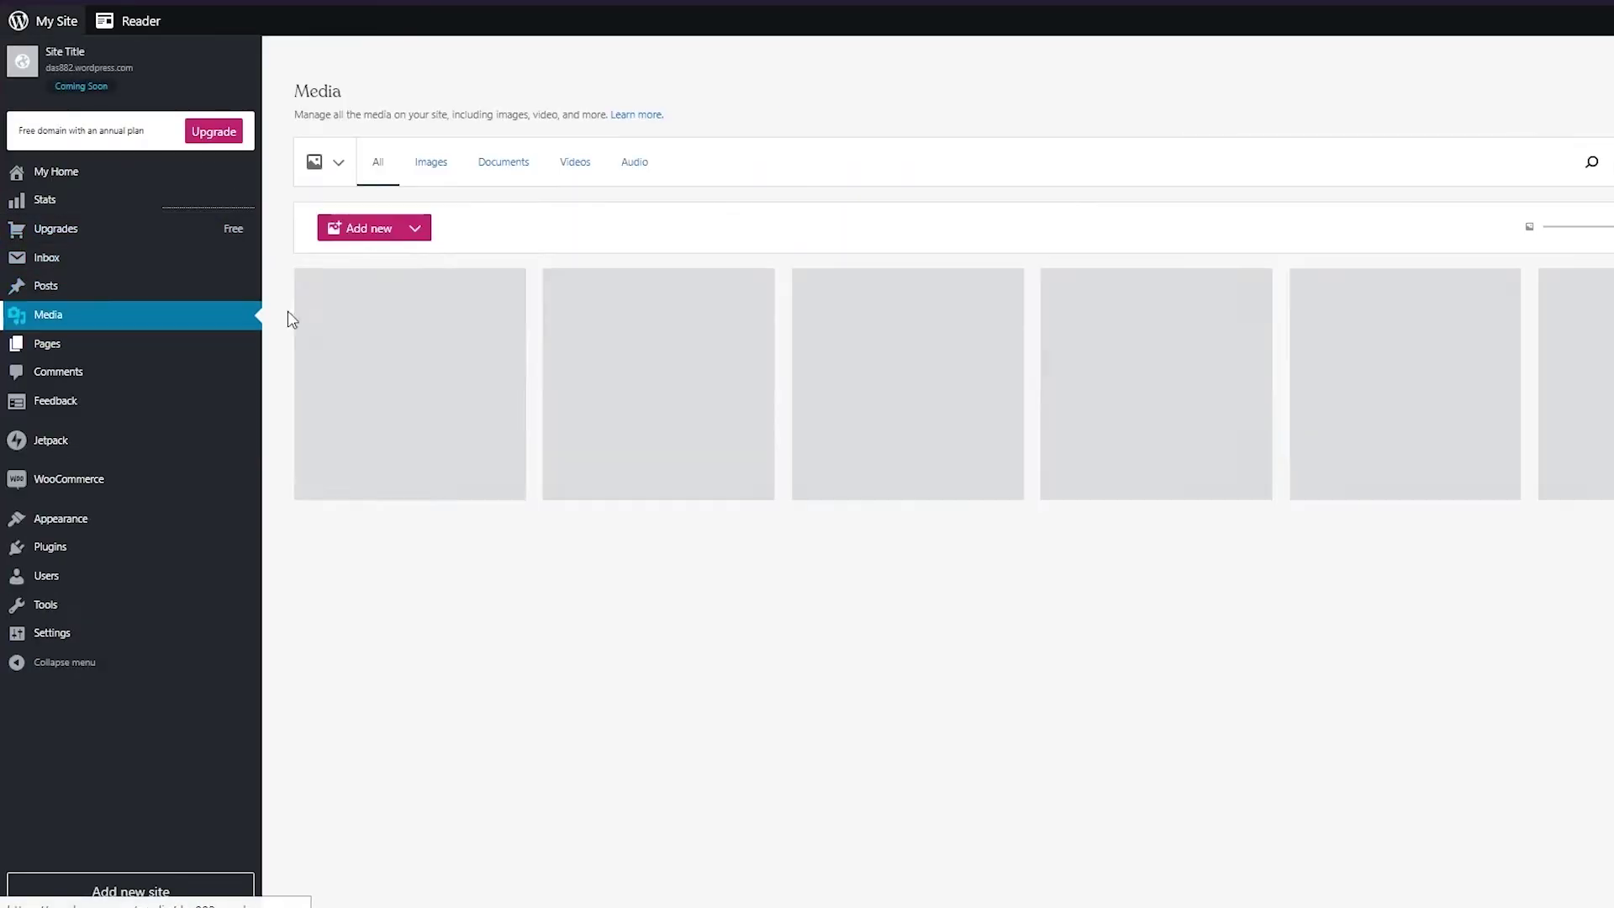
click(369, 418)
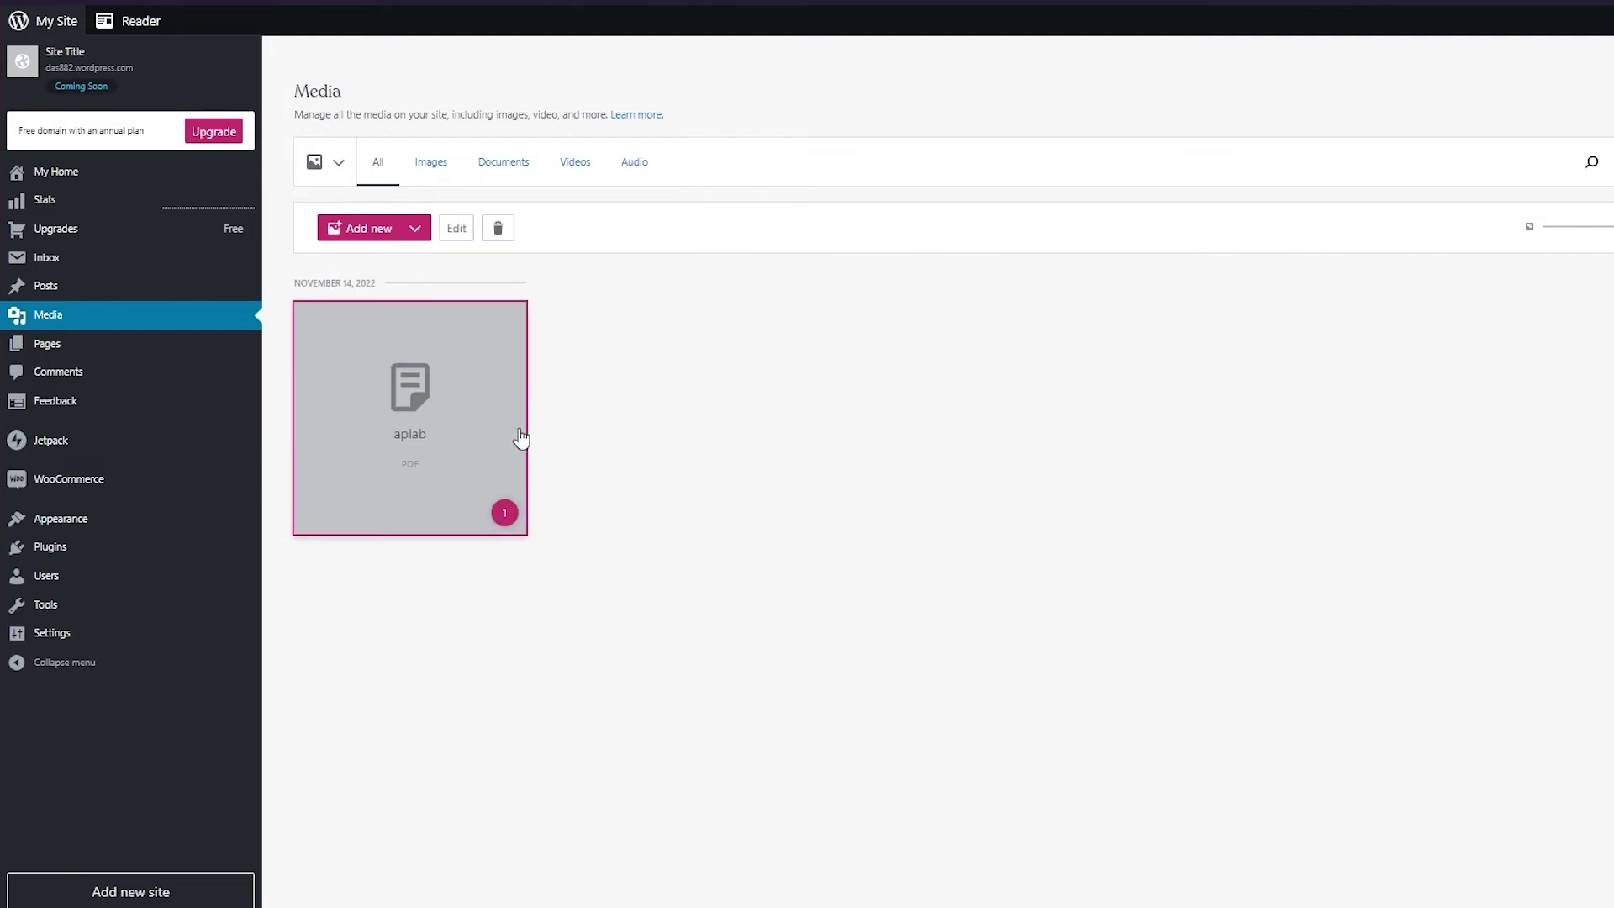
right_click(484, 408)
key(Escape)
click(447, 358)
click(416, 393)
click(456, 229)
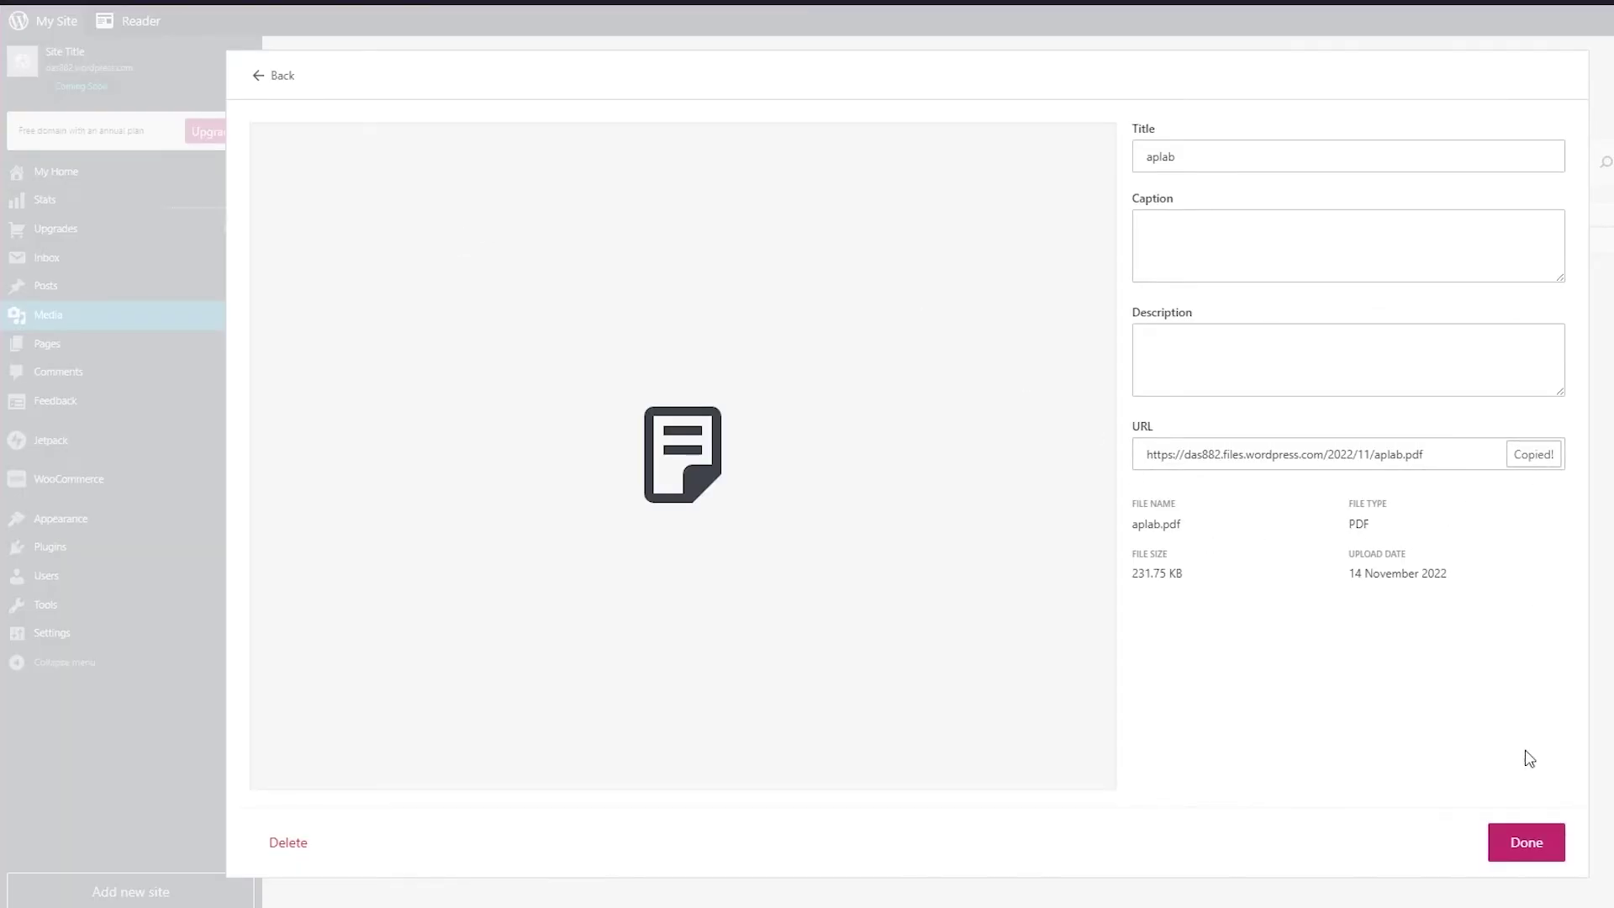
click(1526, 845)
Back in the page editor, paste the PDF URL into the heading, then delete it.
mouse_move(147, 341)
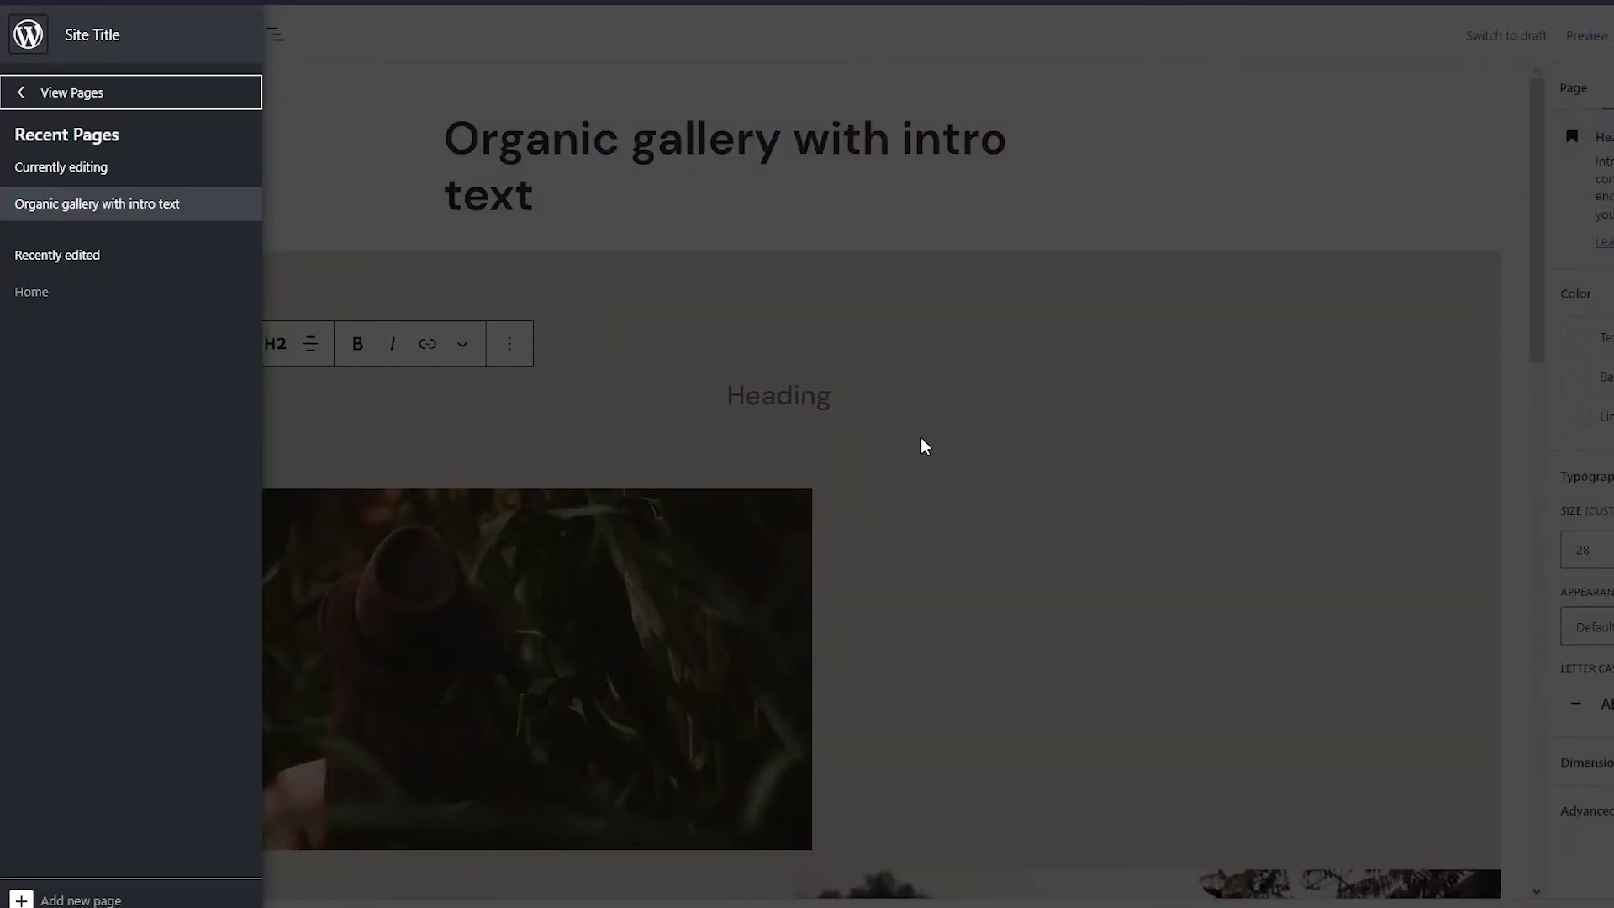
click(924, 447)
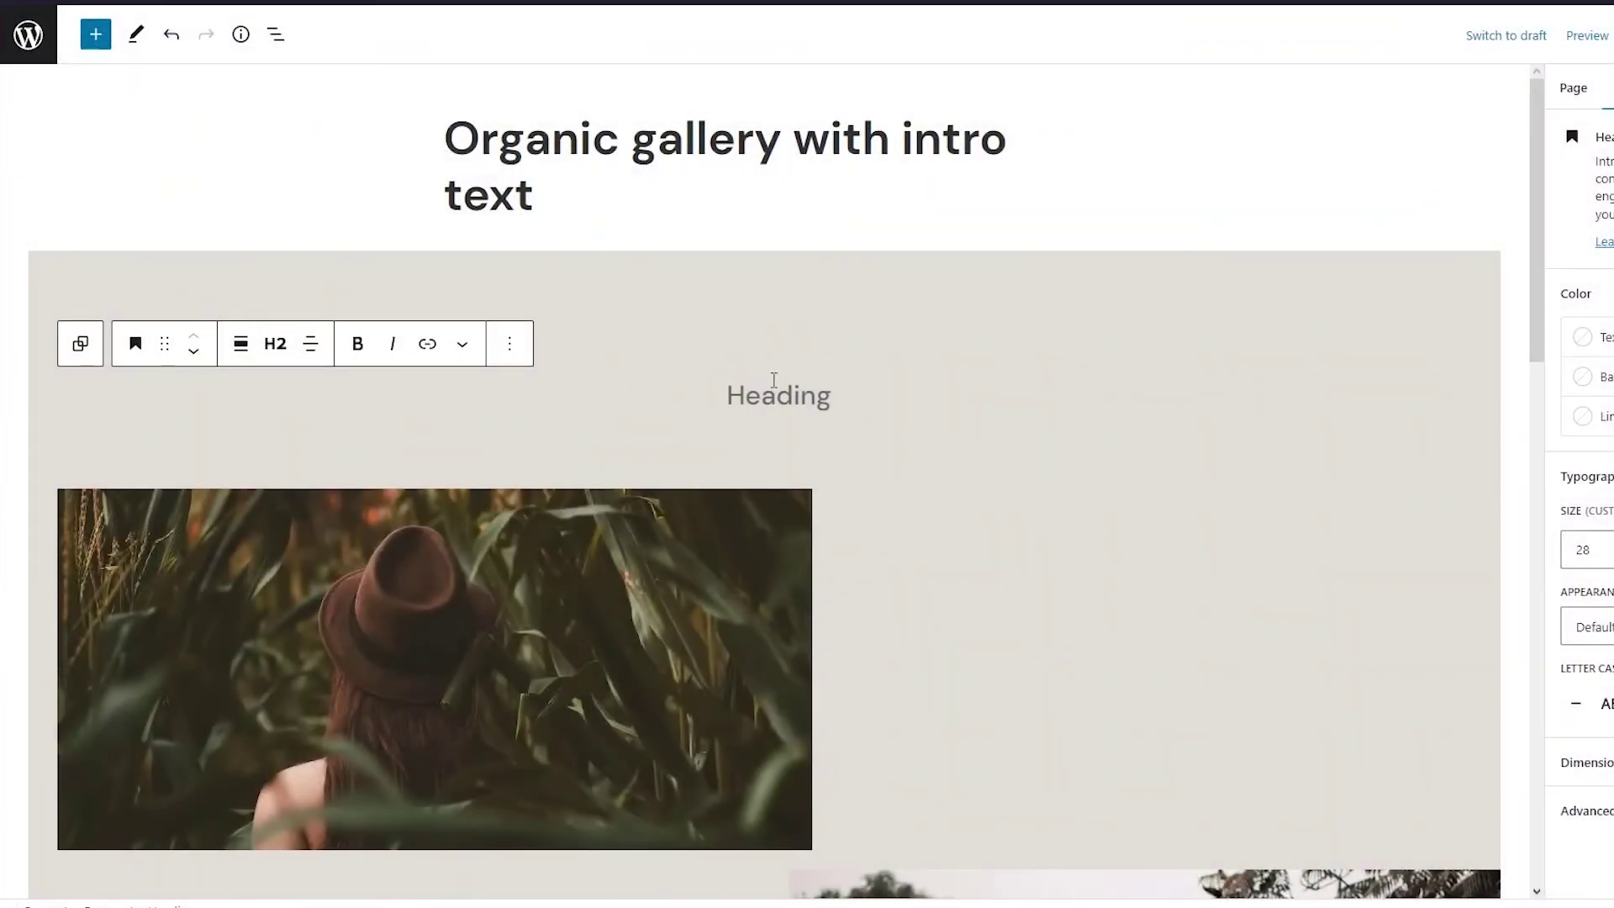
text(https://das882.files.wordpress.com/2022/11/aplab.pdf)
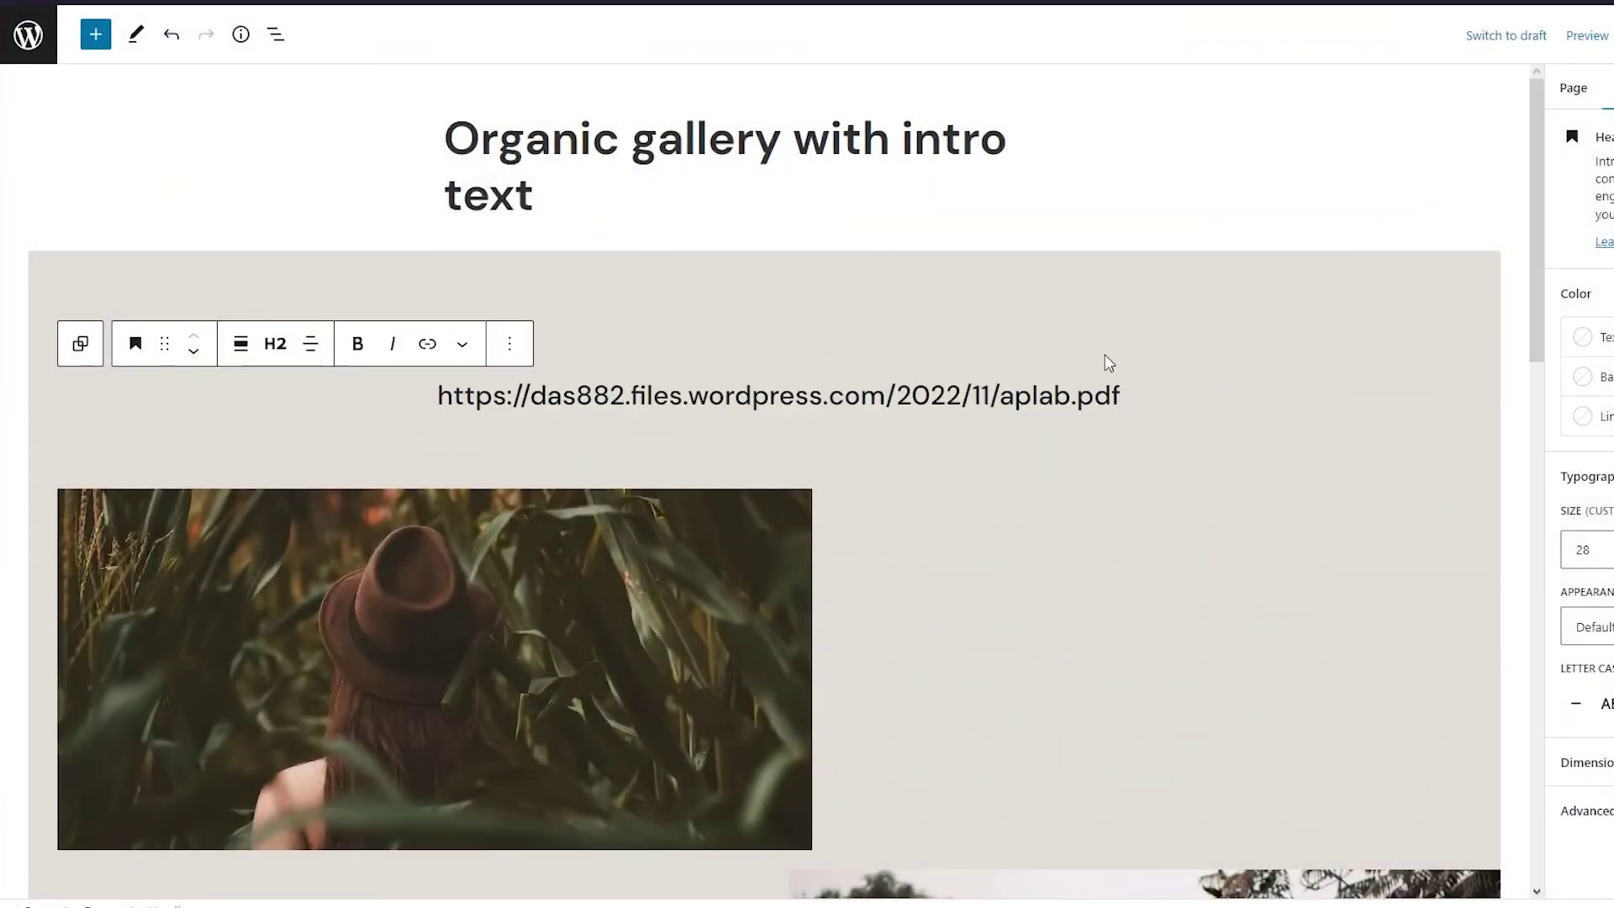
drag(1152, 397, 438, 389)
key(ctrl+c)
key(BackSpace)
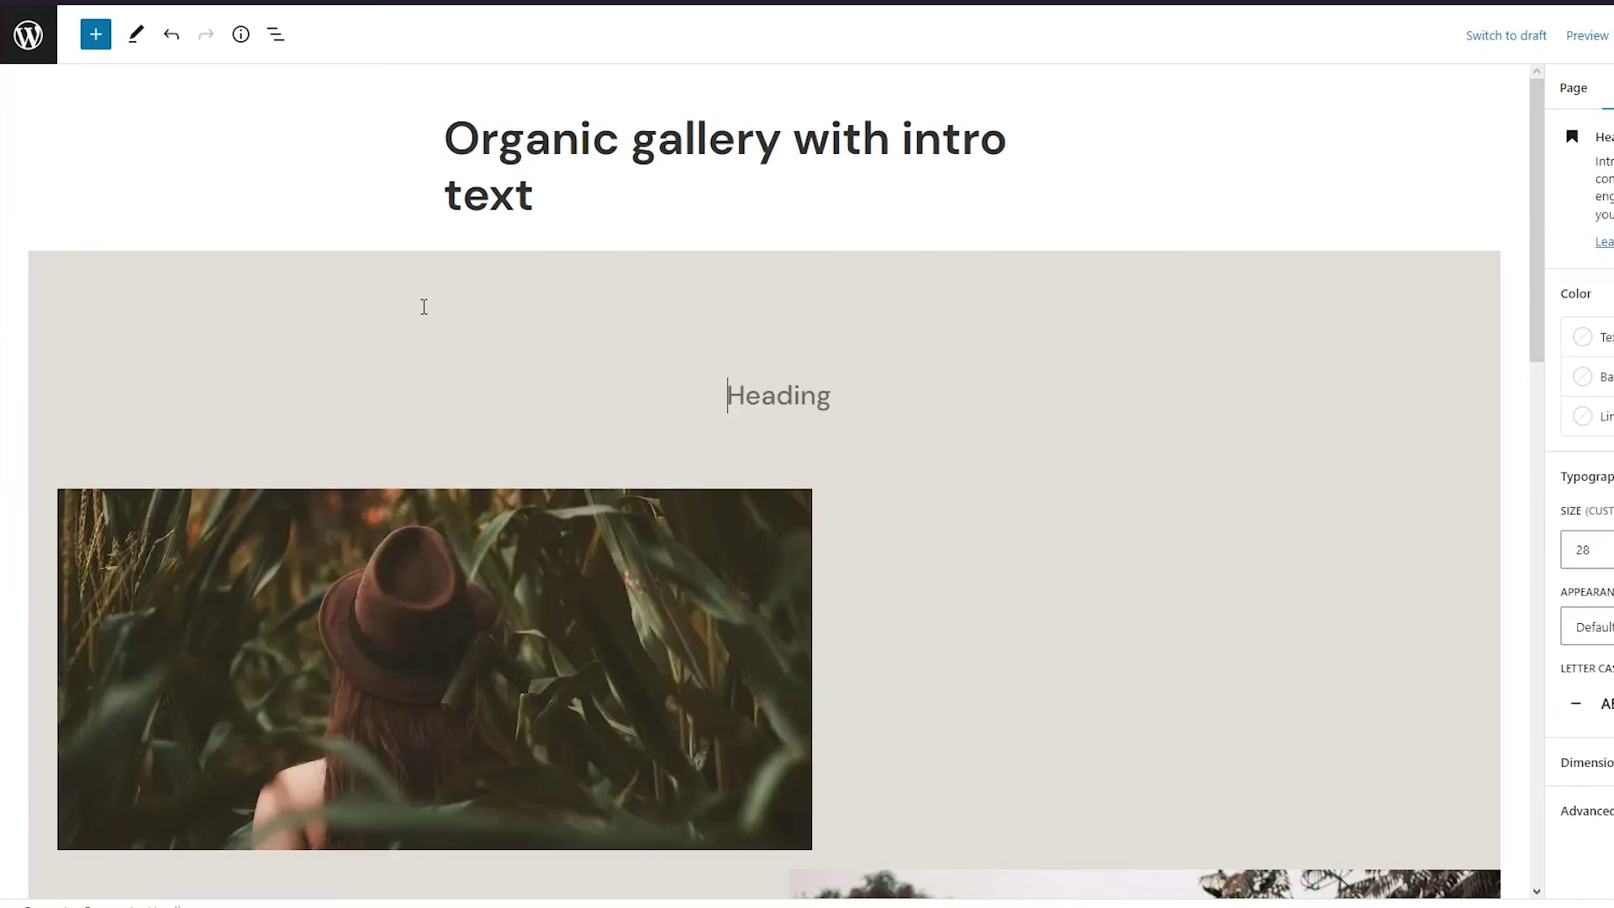
click(452, 347)
click(603, 387)
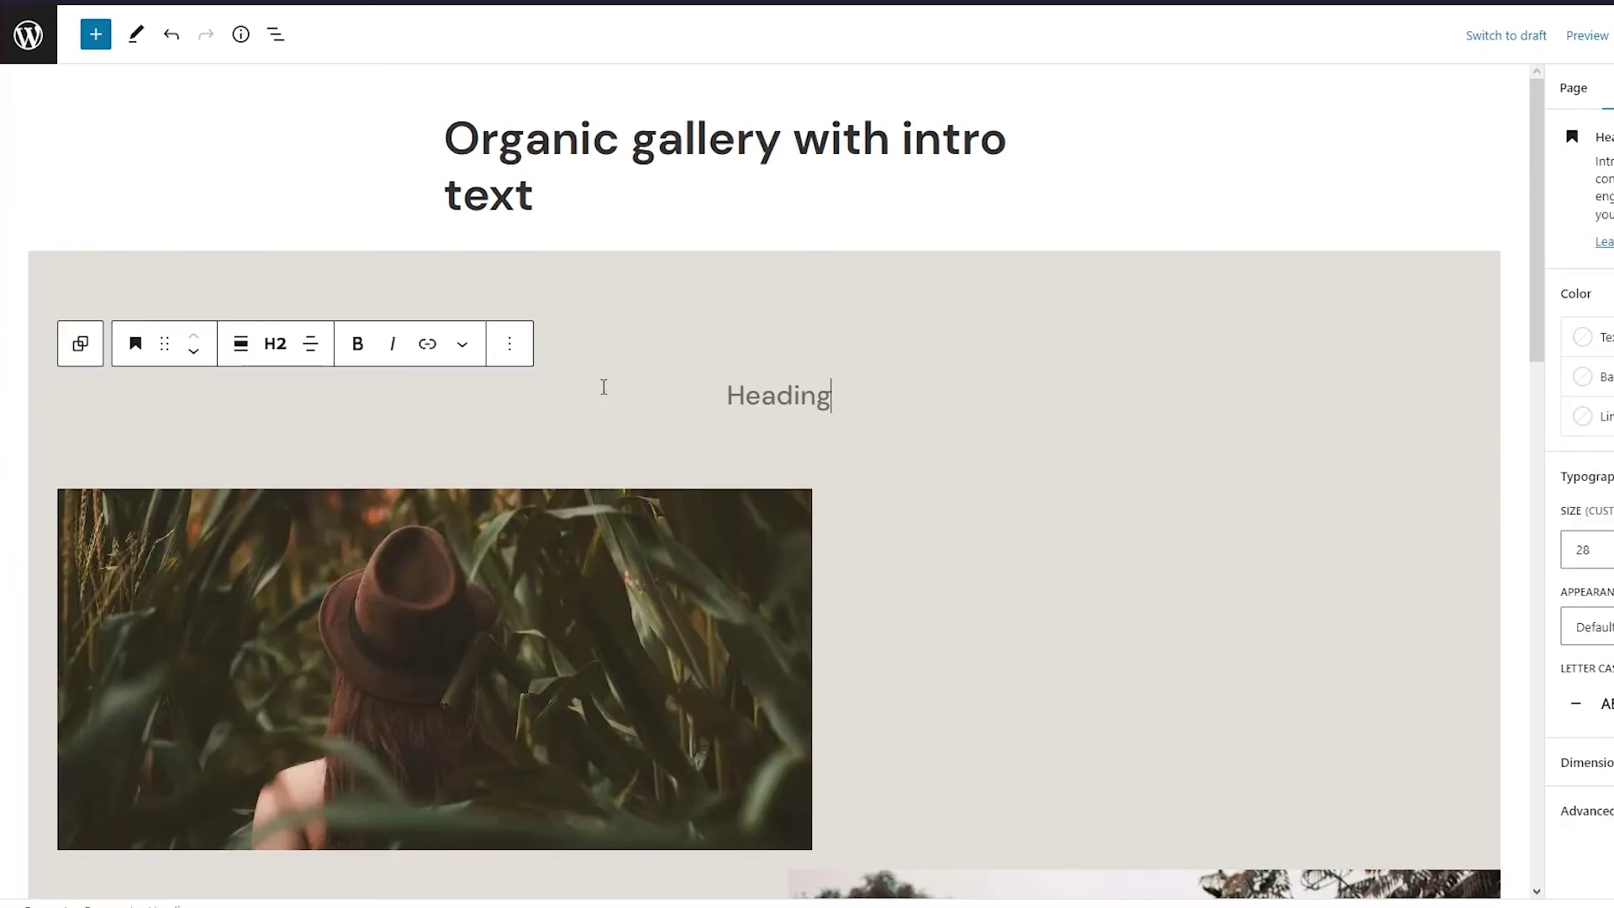
Try linking the heading, toggling new-tab opening off, and paste the PDF URL.
click(423, 351)
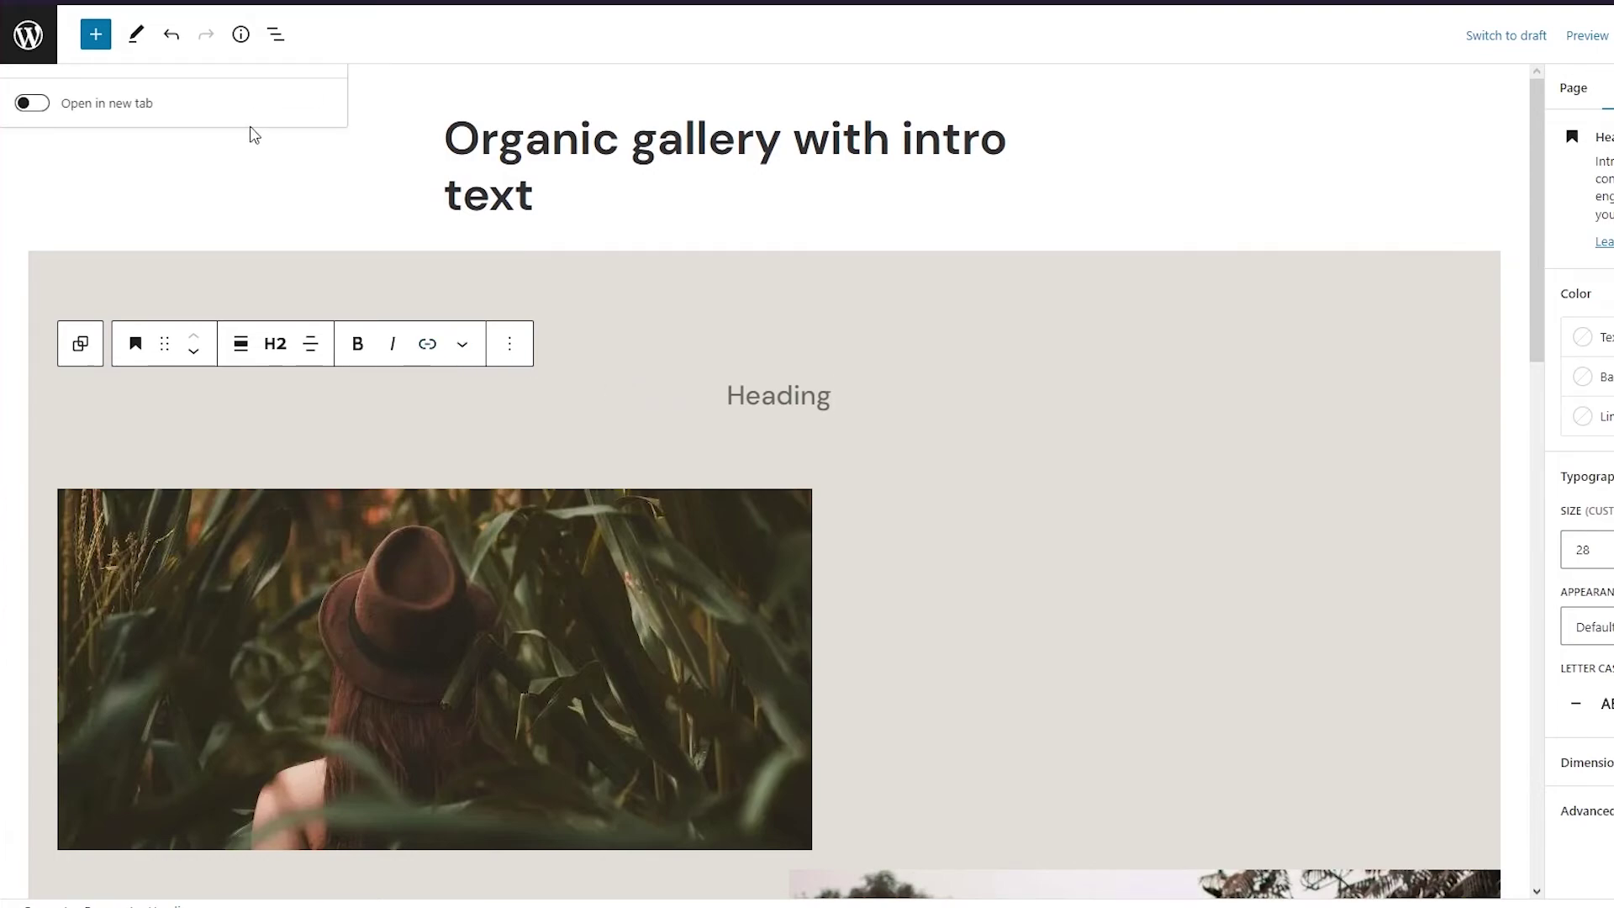
click(31, 103)
click(427, 349)
click(774, 392)
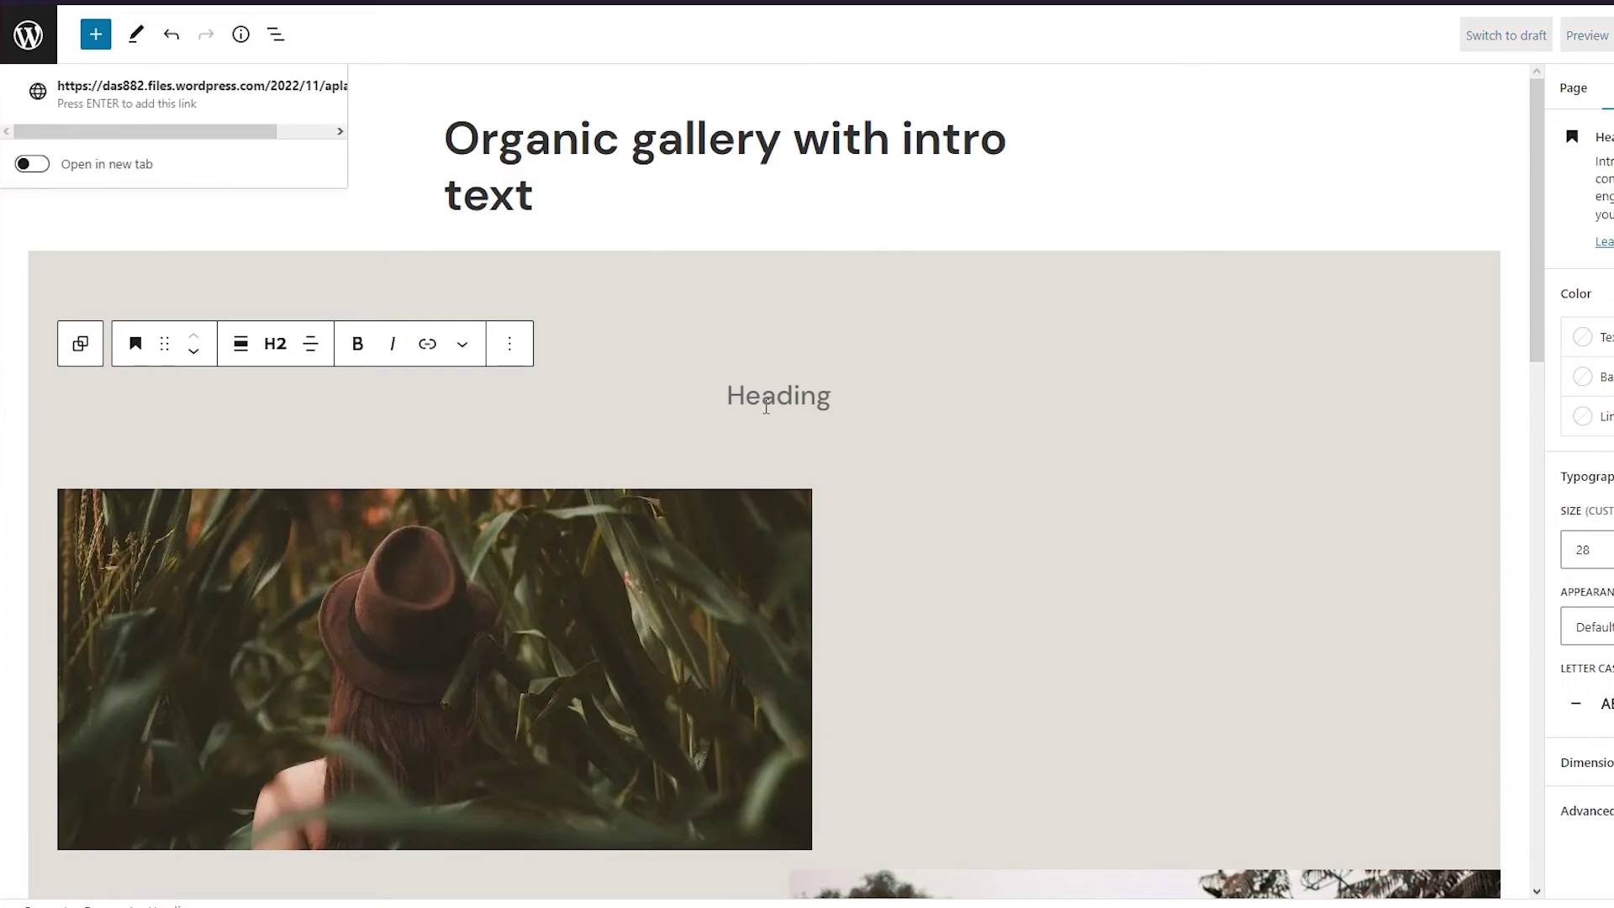
double_click(739, 396)
key(ctrl+v)
key(ctrl+k)
key(ctrl+v)
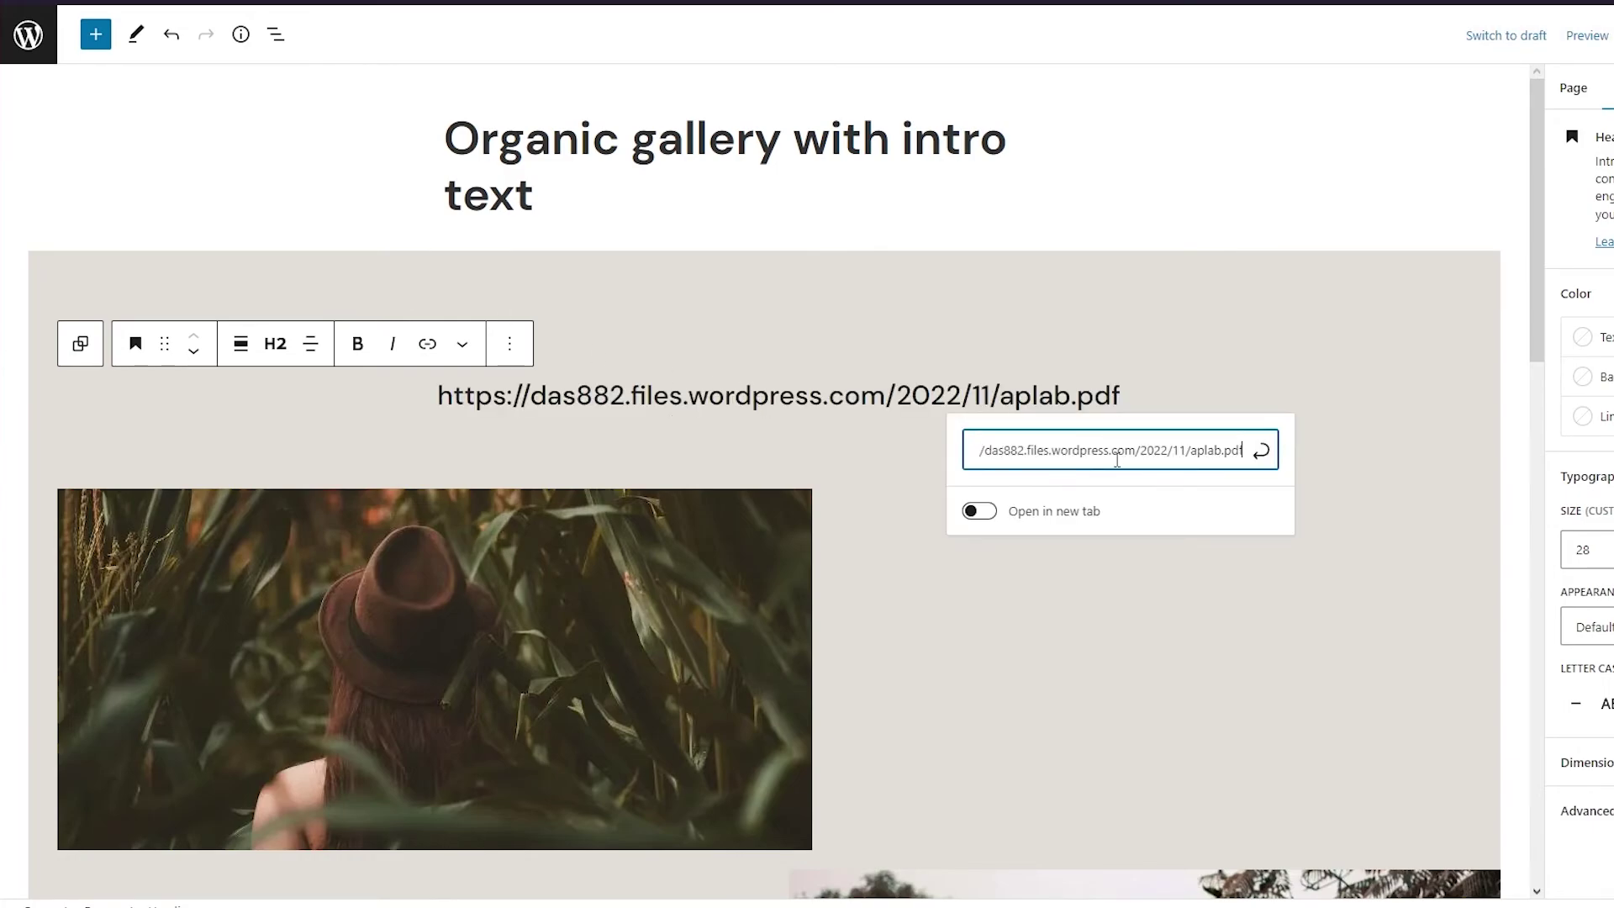
Replace the pasted URL text in the heading with 'Click Here'.
drag(1130, 394, 428, 400)
text(Click HEr)
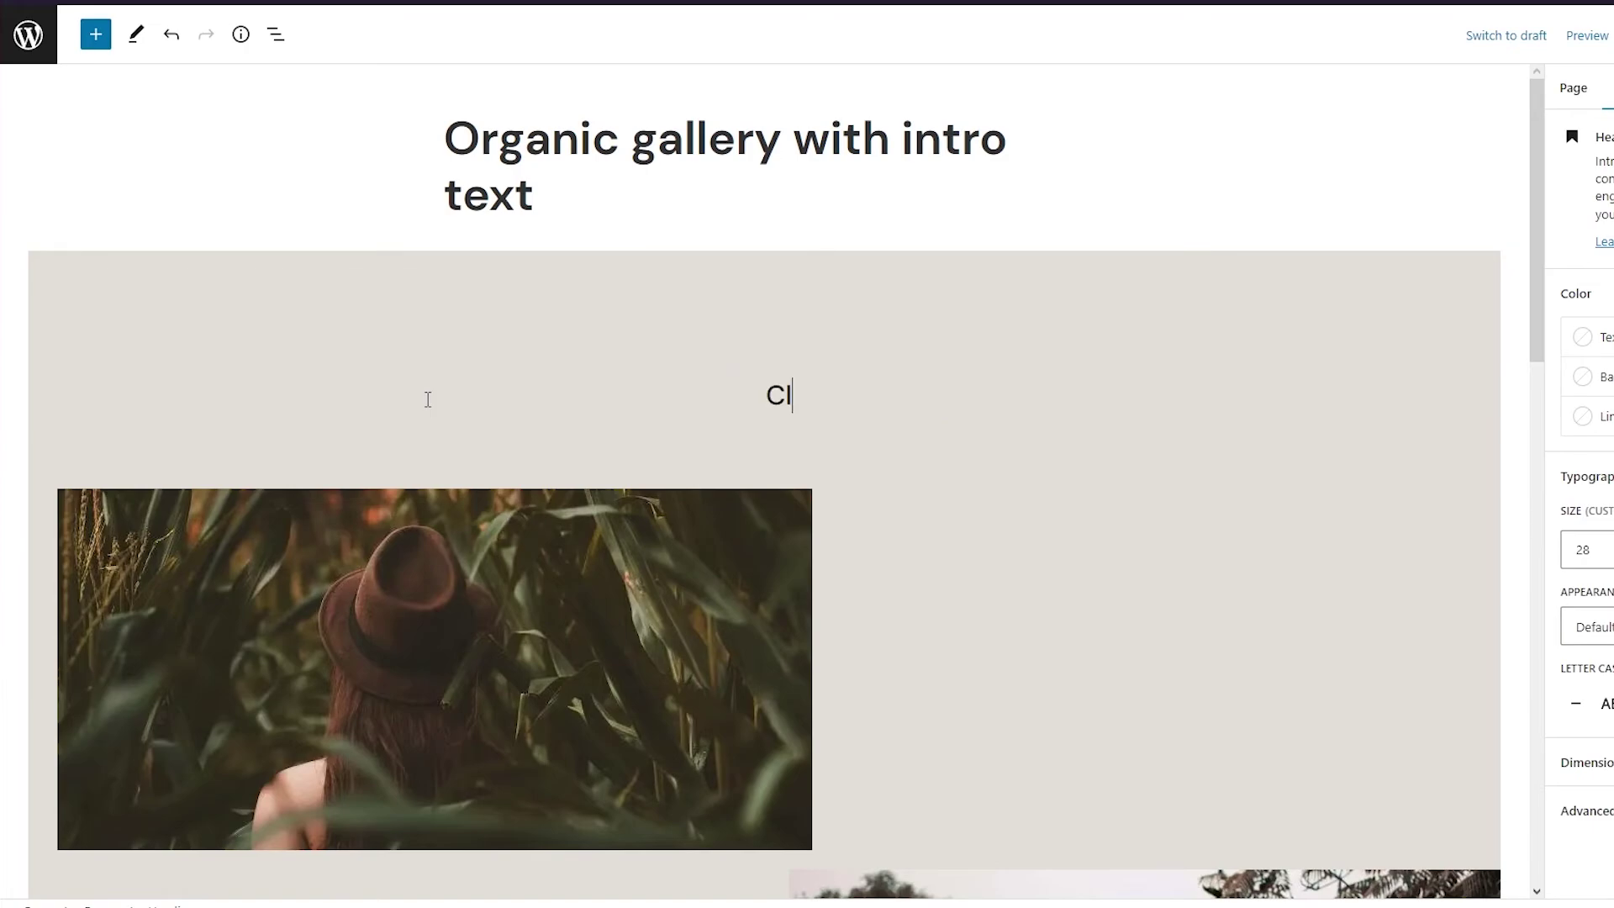
key(BackSpace)
key(BackSpace)
text(ere)
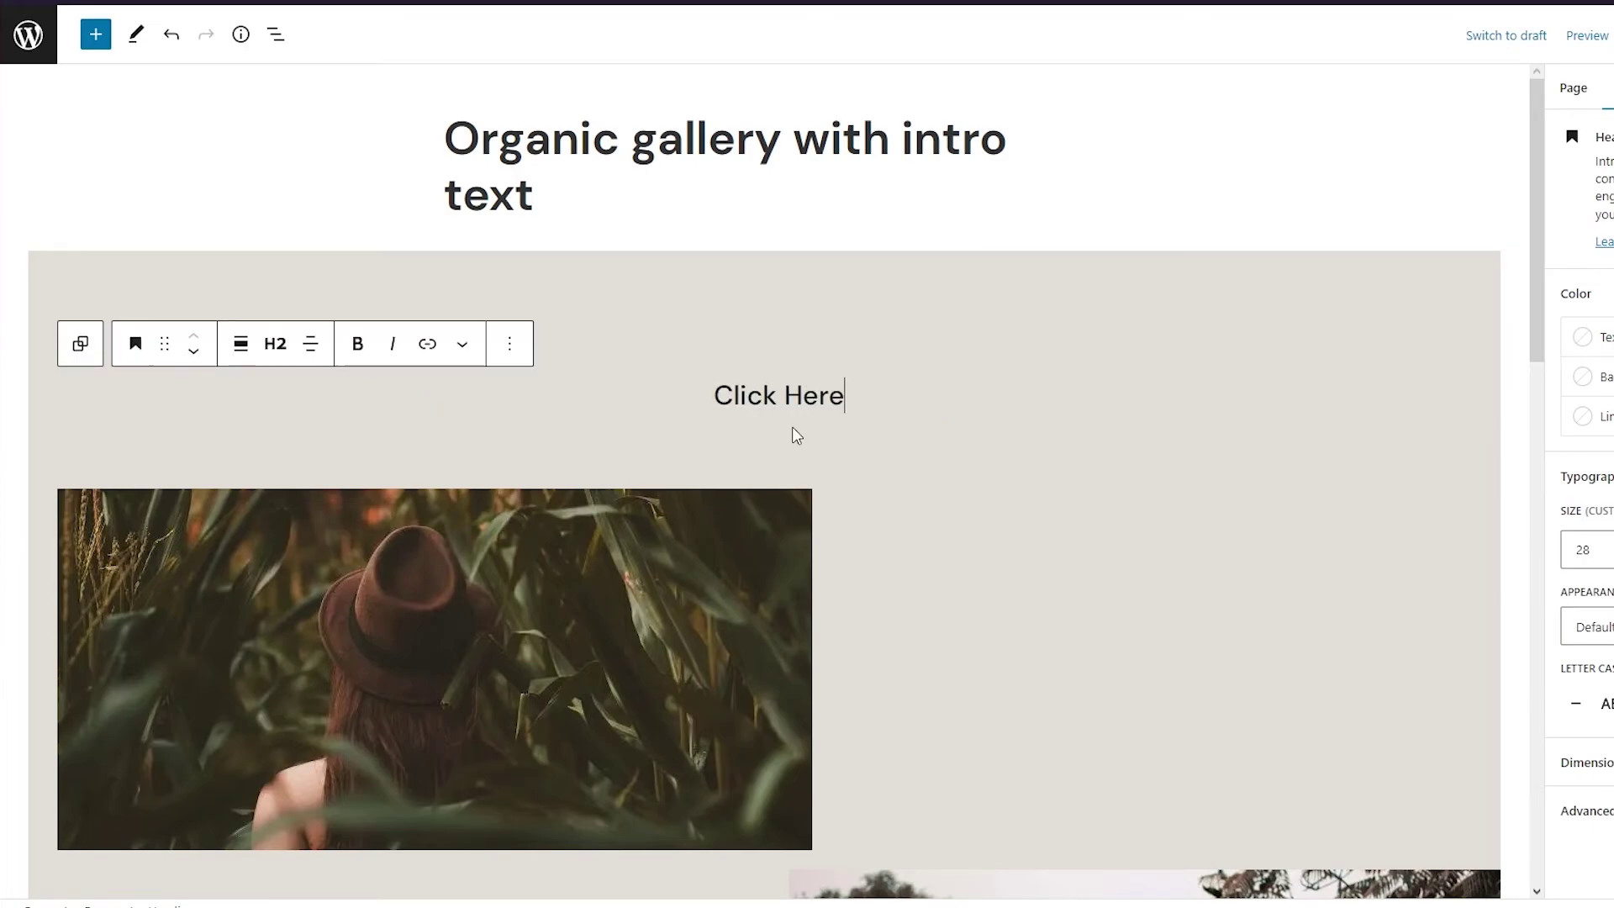
Link the 'Click Here' heading text to the copied aplab.pdf URL.
click(792, 439)
click(794, 391)
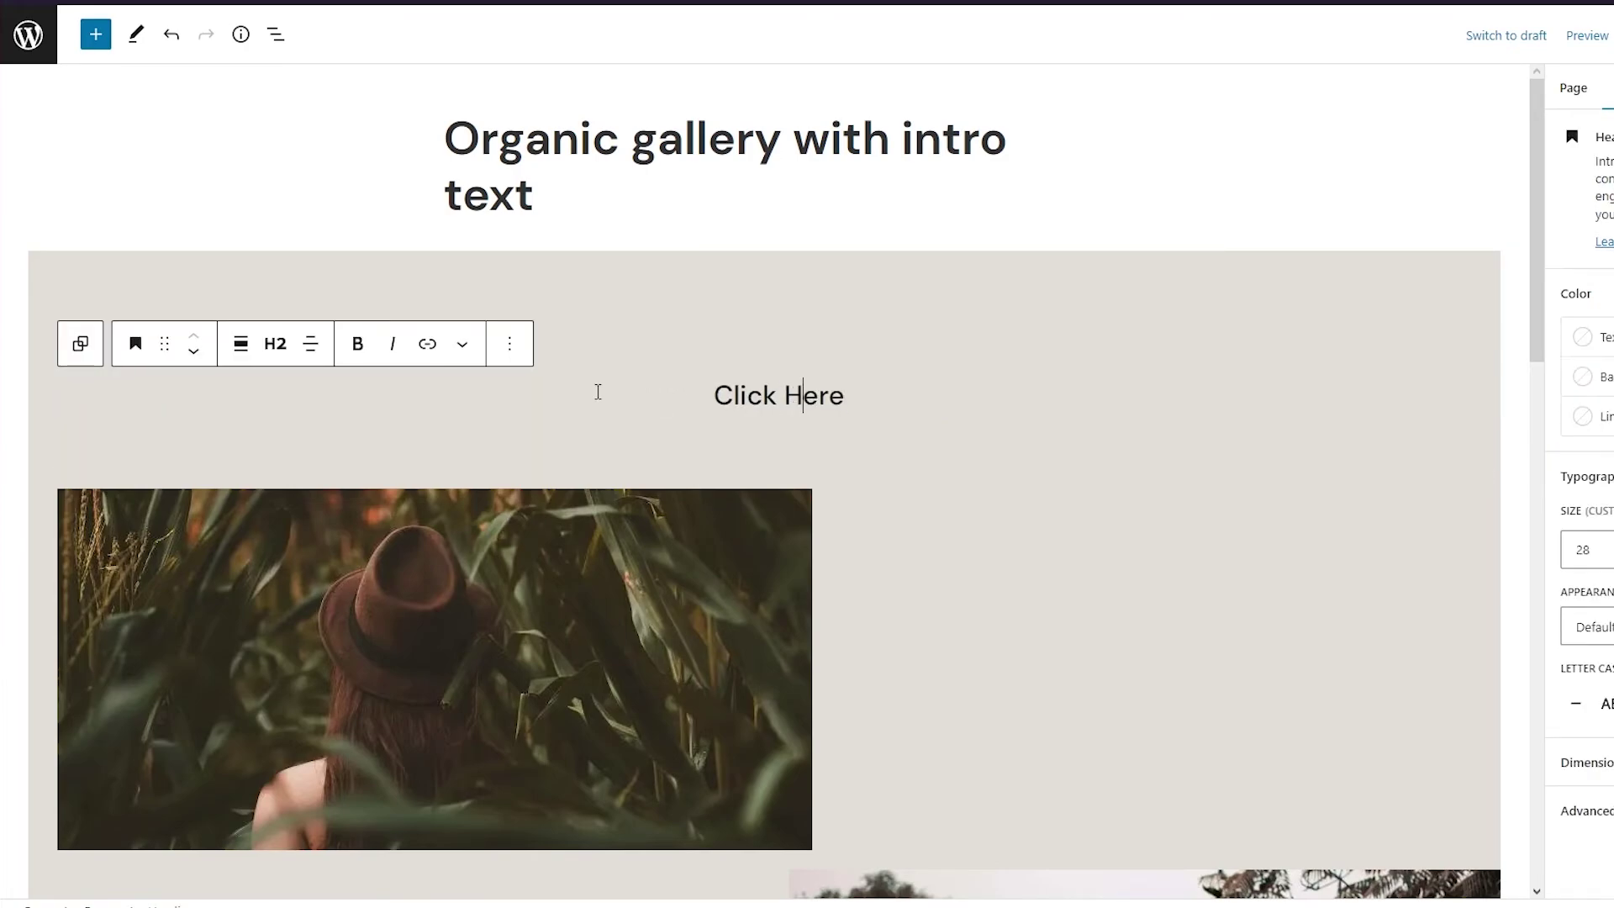
click(430, 346)
key(ctrl+v)
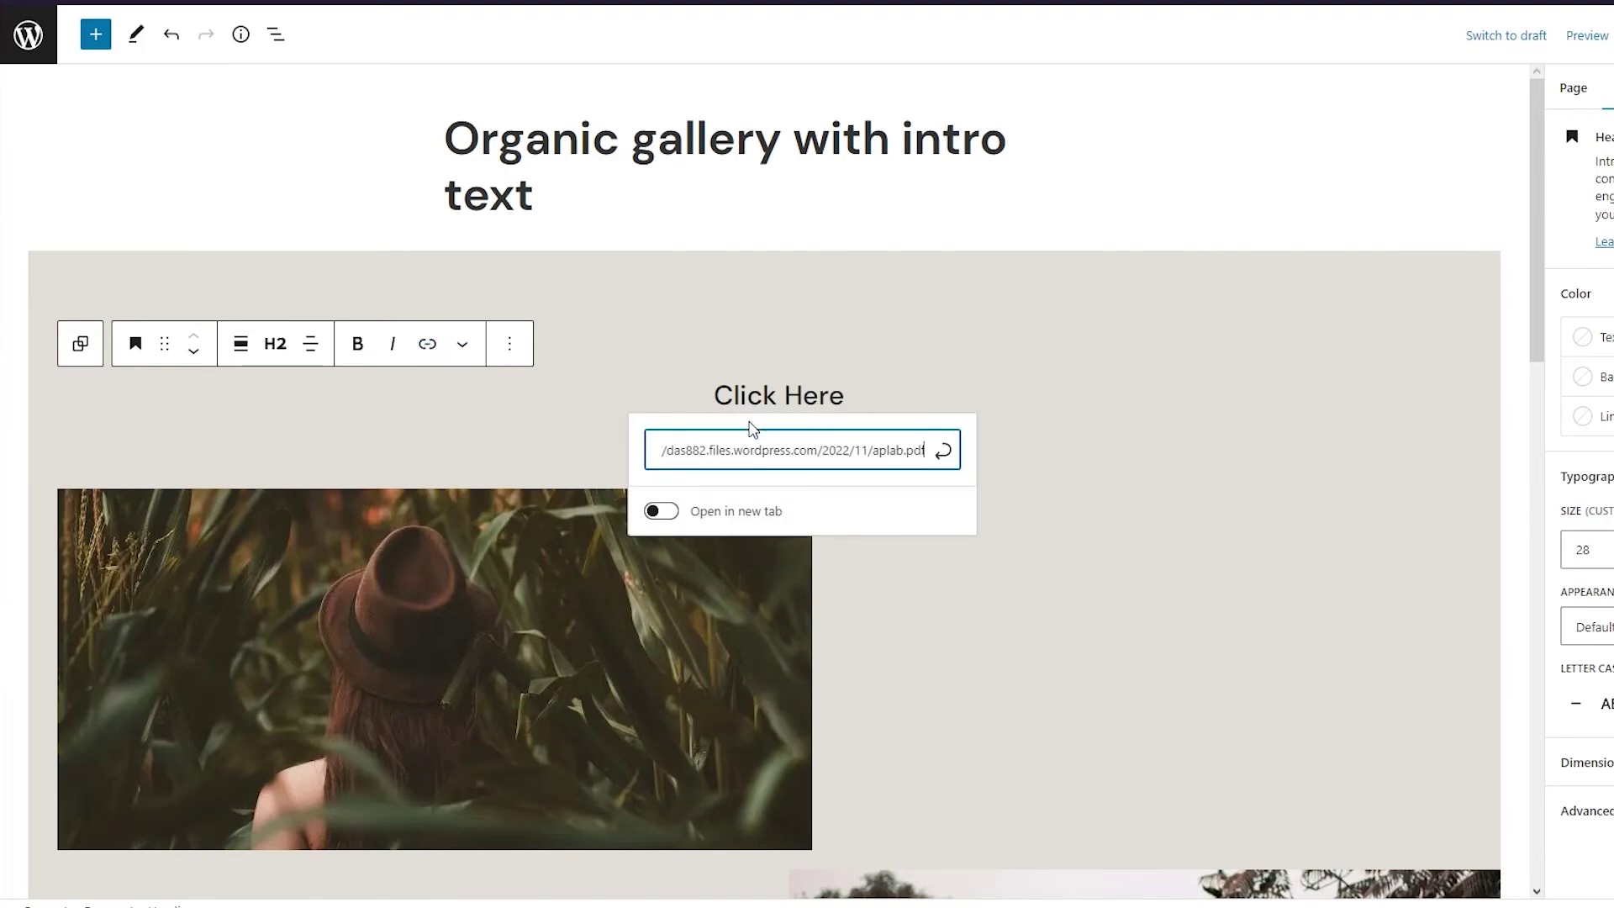
click(841, 510)
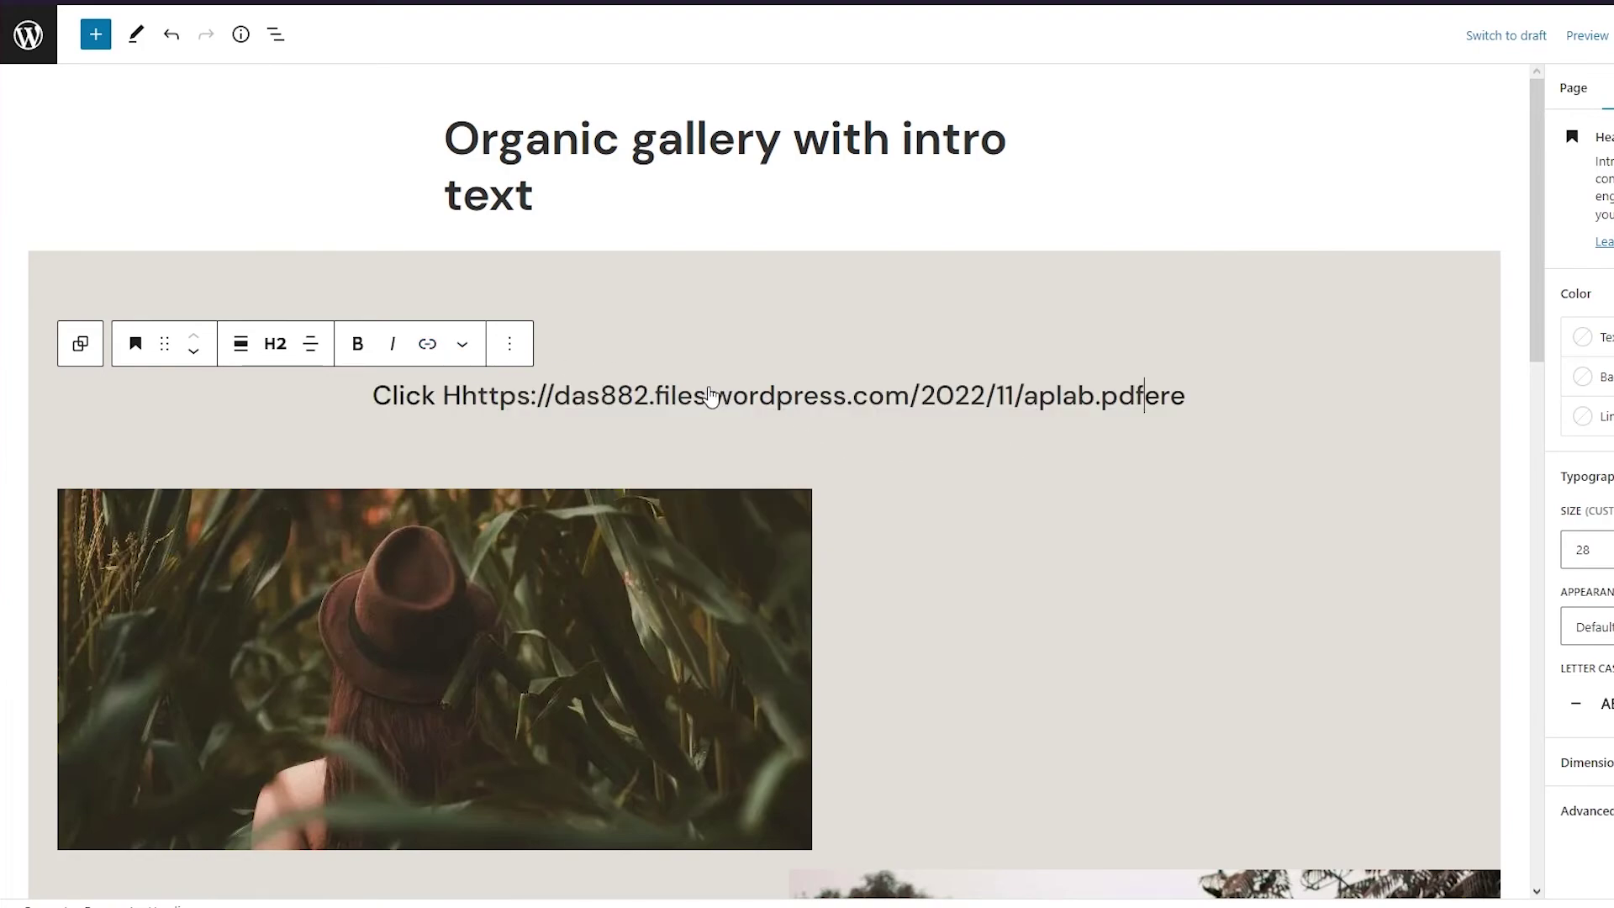
click(893, 462)
Update the page and check it in a preview tab, then close that tab.
click(1452, 32)
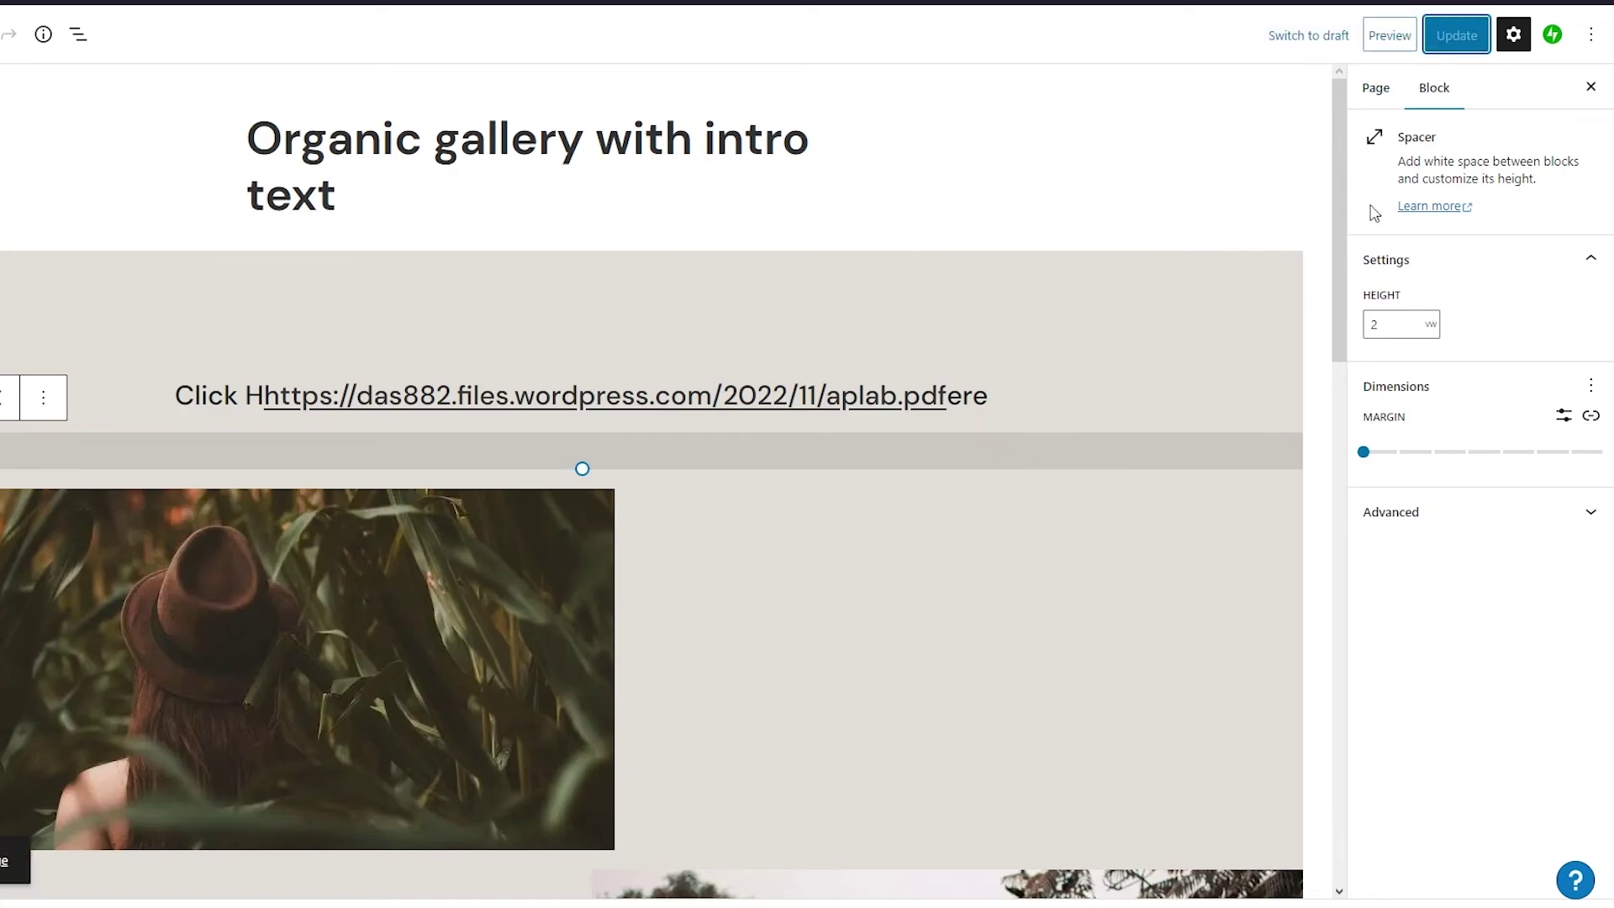
click(1390, 40)
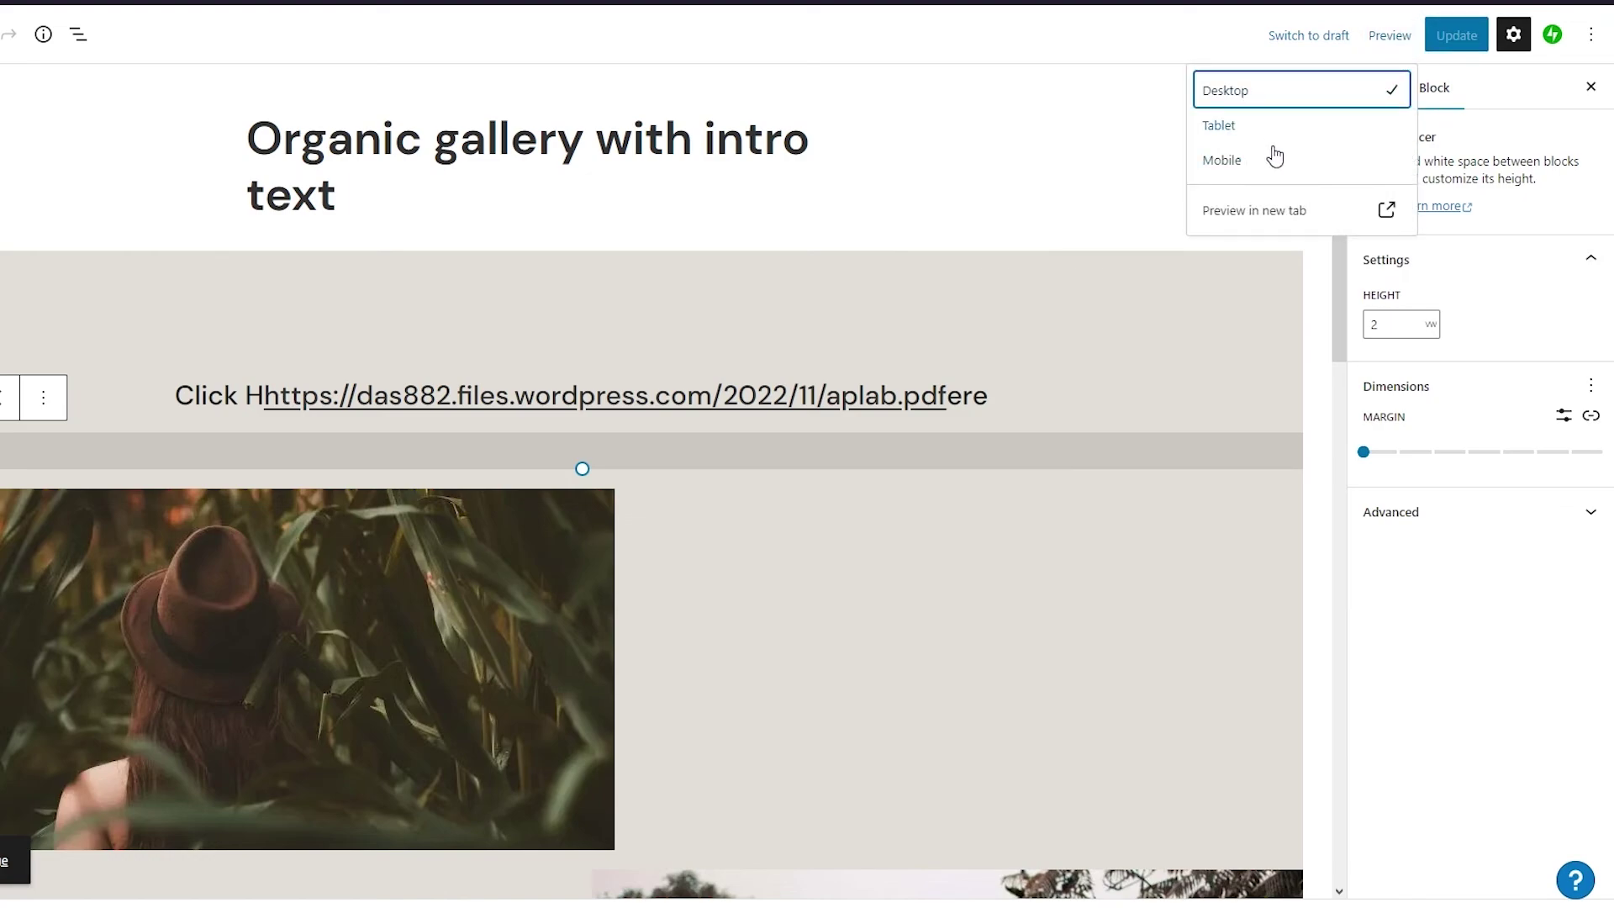
click(1267, 220)
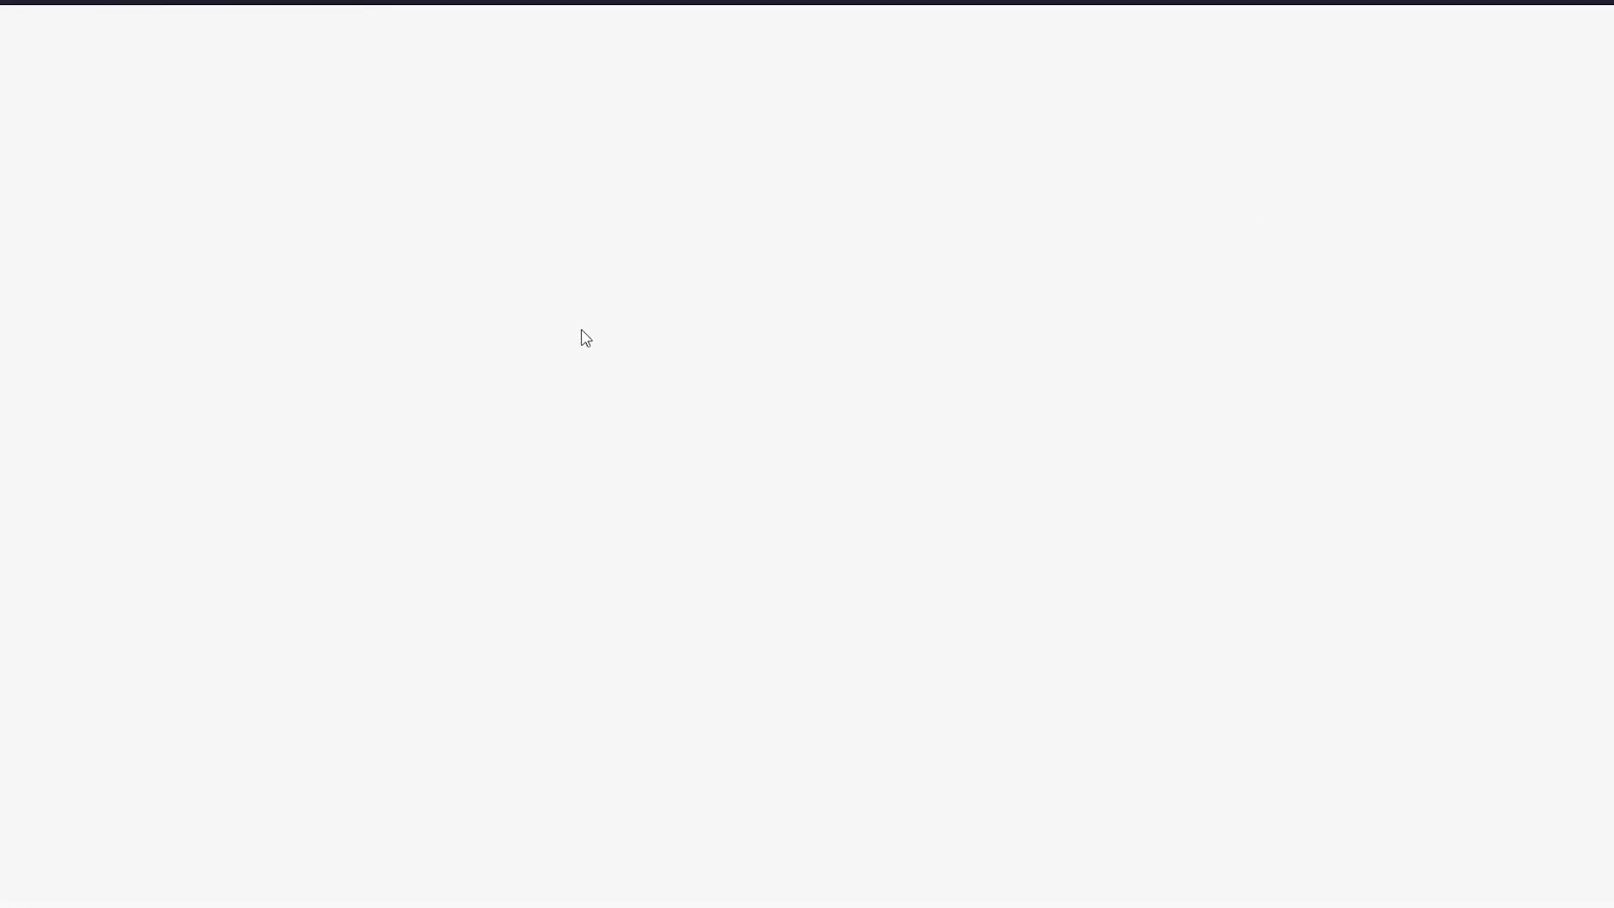
scroll(656, 420, down, 10)
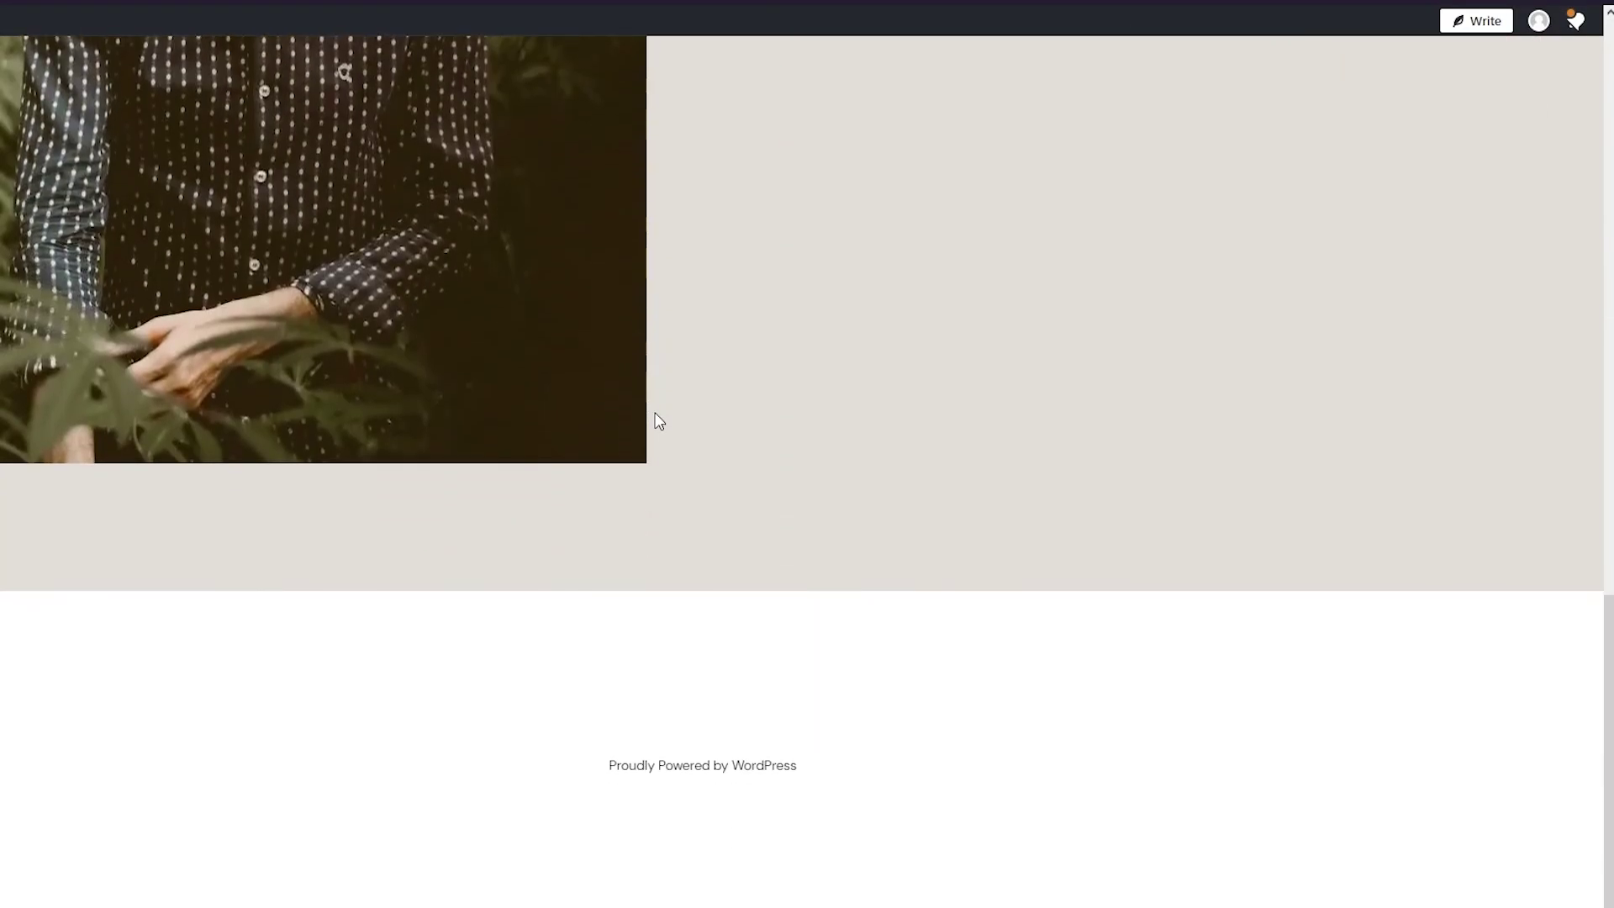
scroll(659, 420, up, 10)
double_click(606, 318)
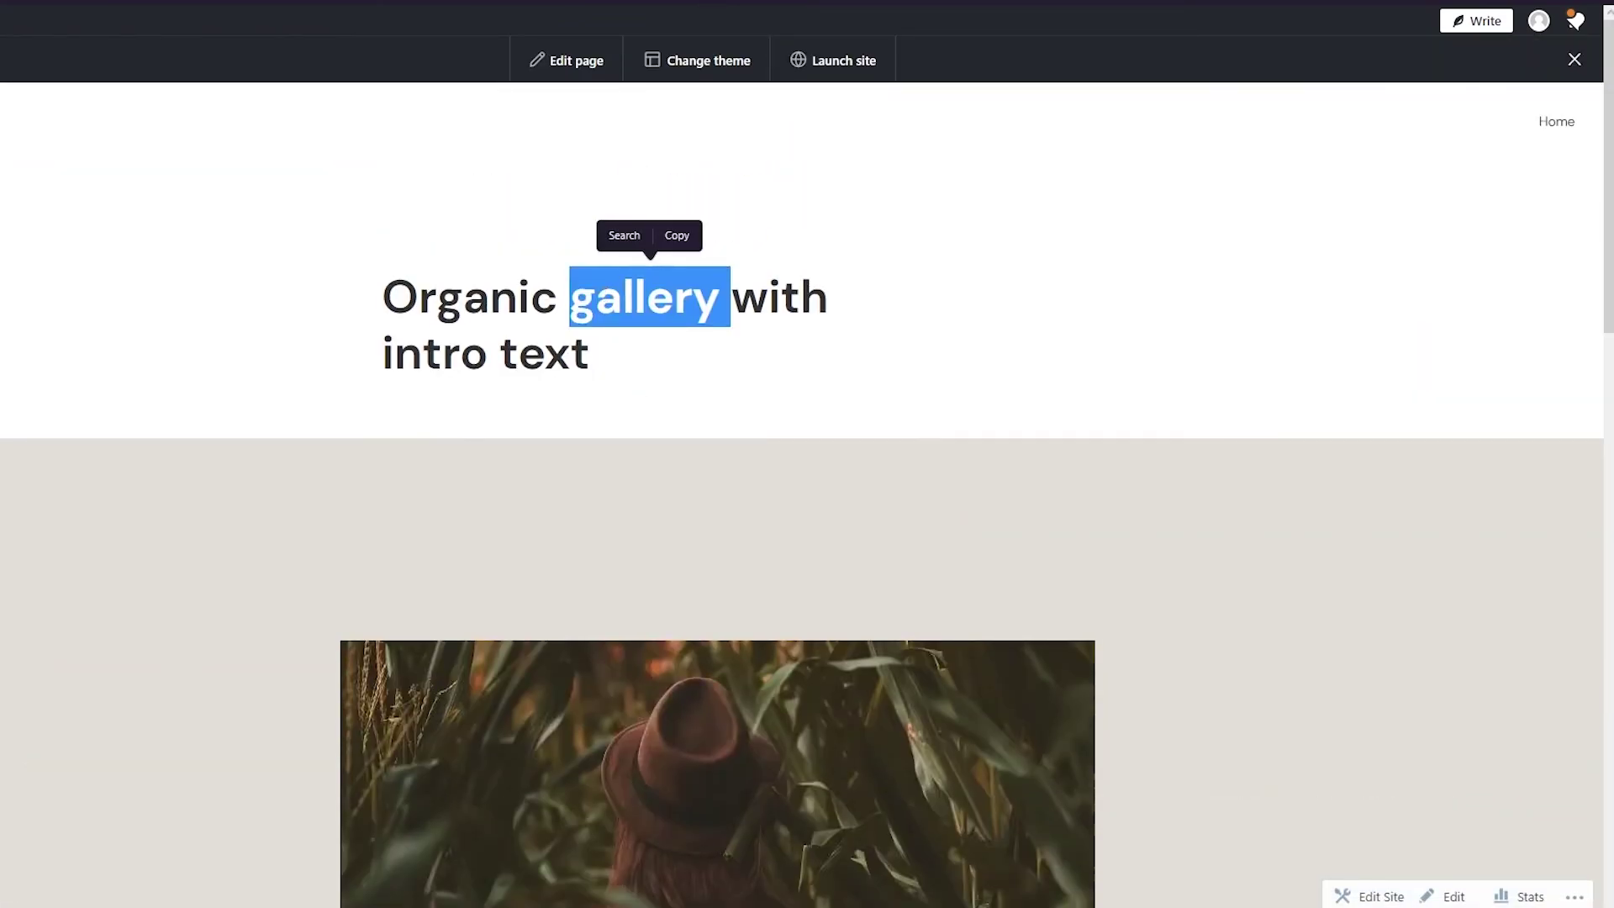
key(ctrl+w)
Open the live page through View Page in the Page settings' URL options.
click(1129, 239)
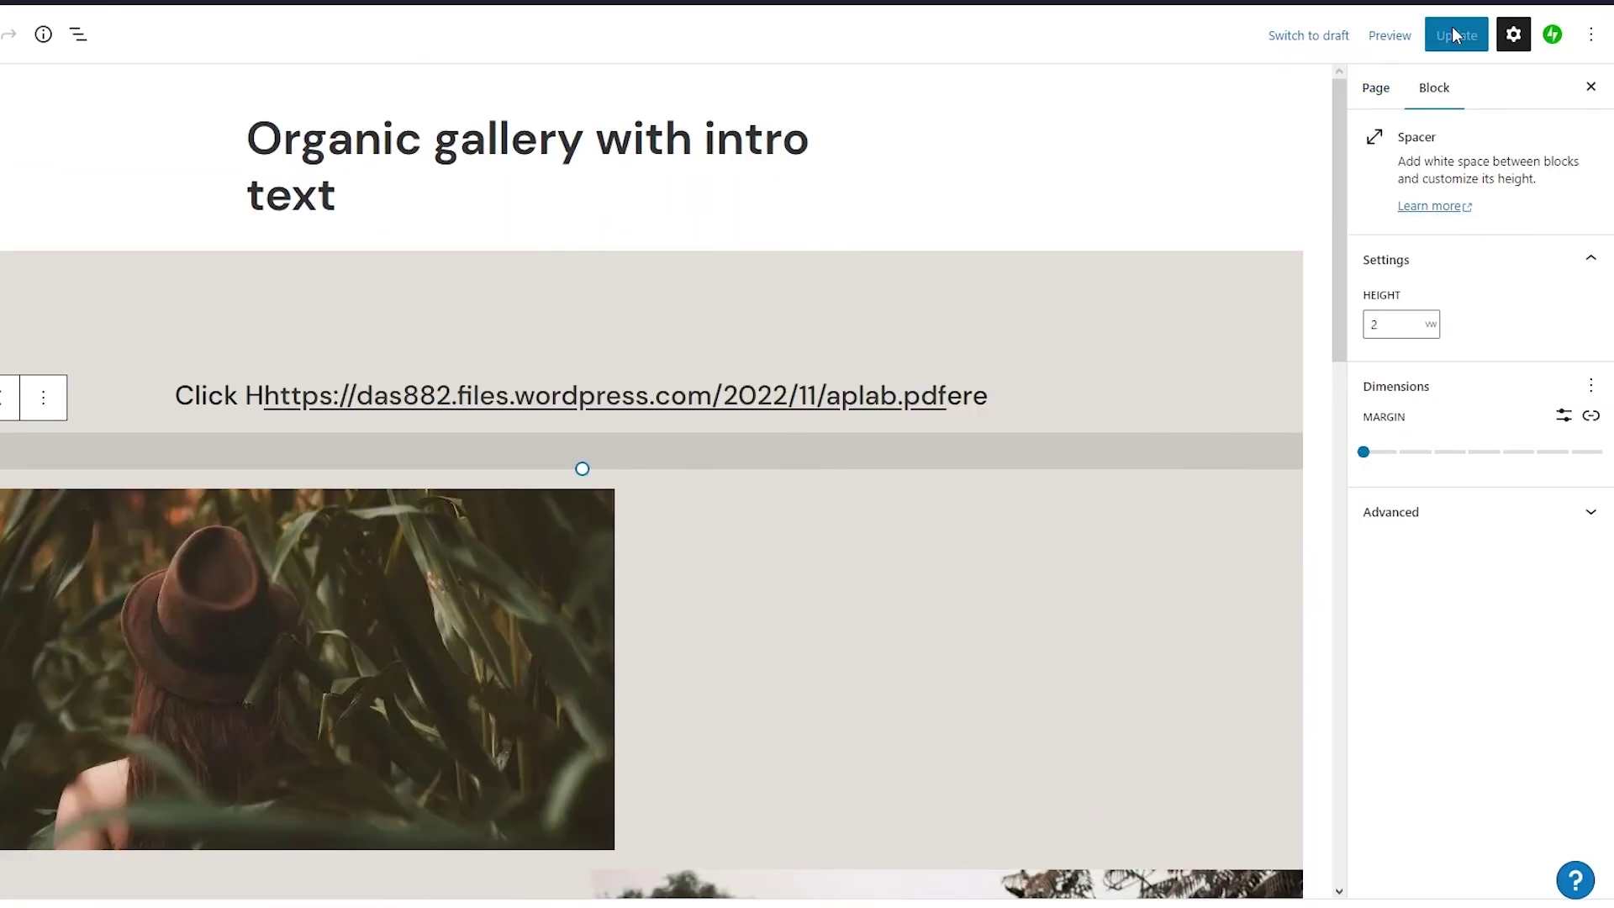
click(1376, 91)
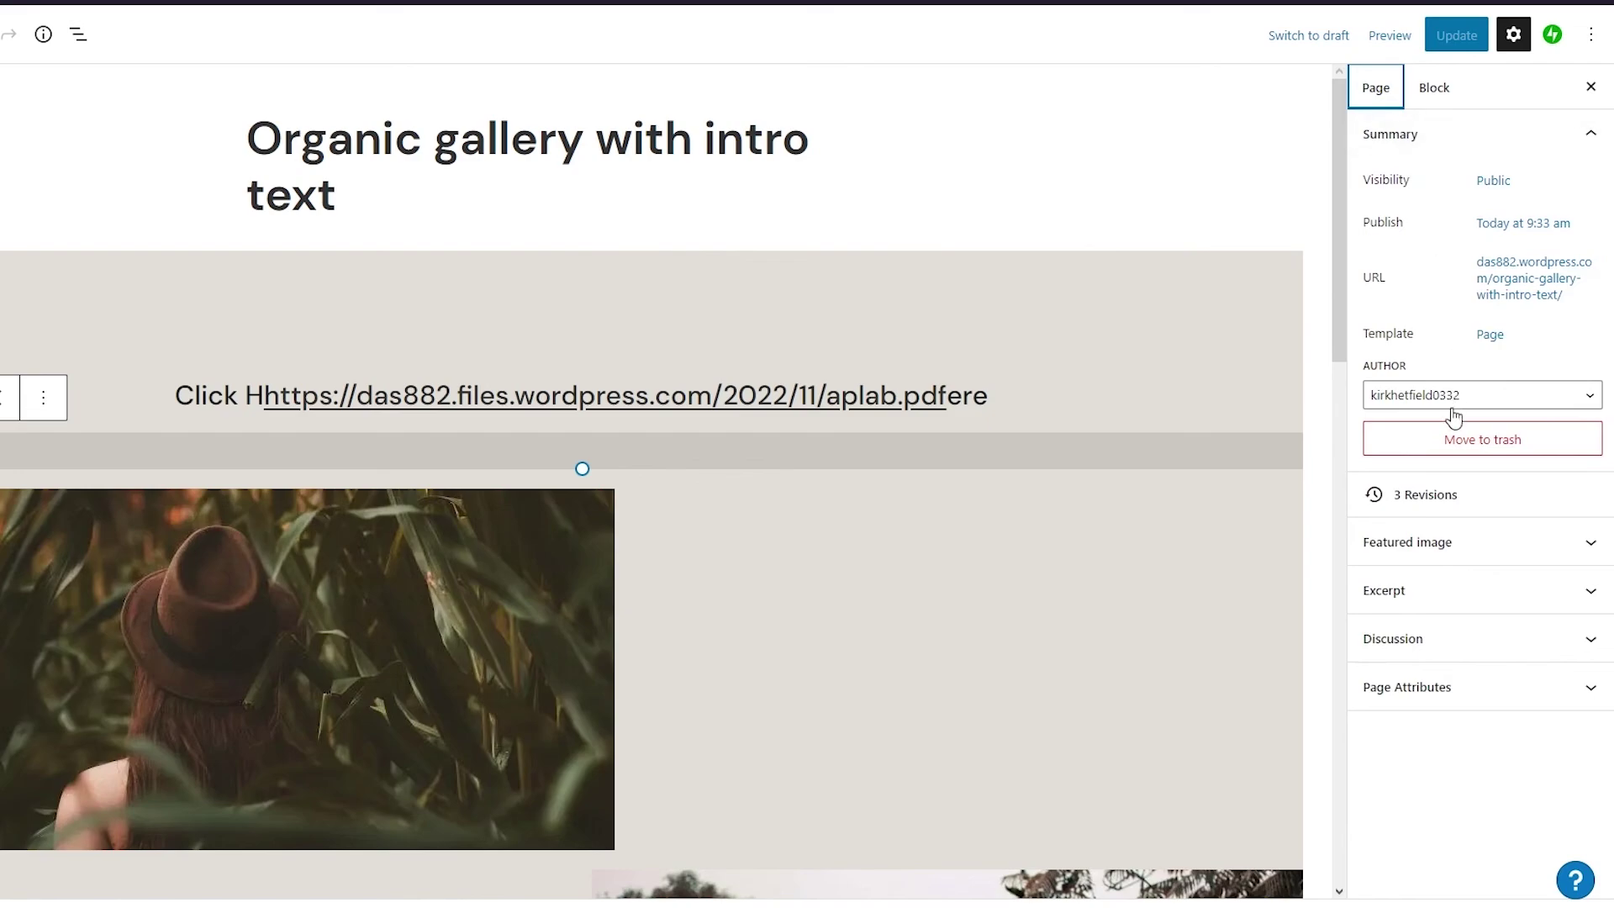
click(1511, 276)
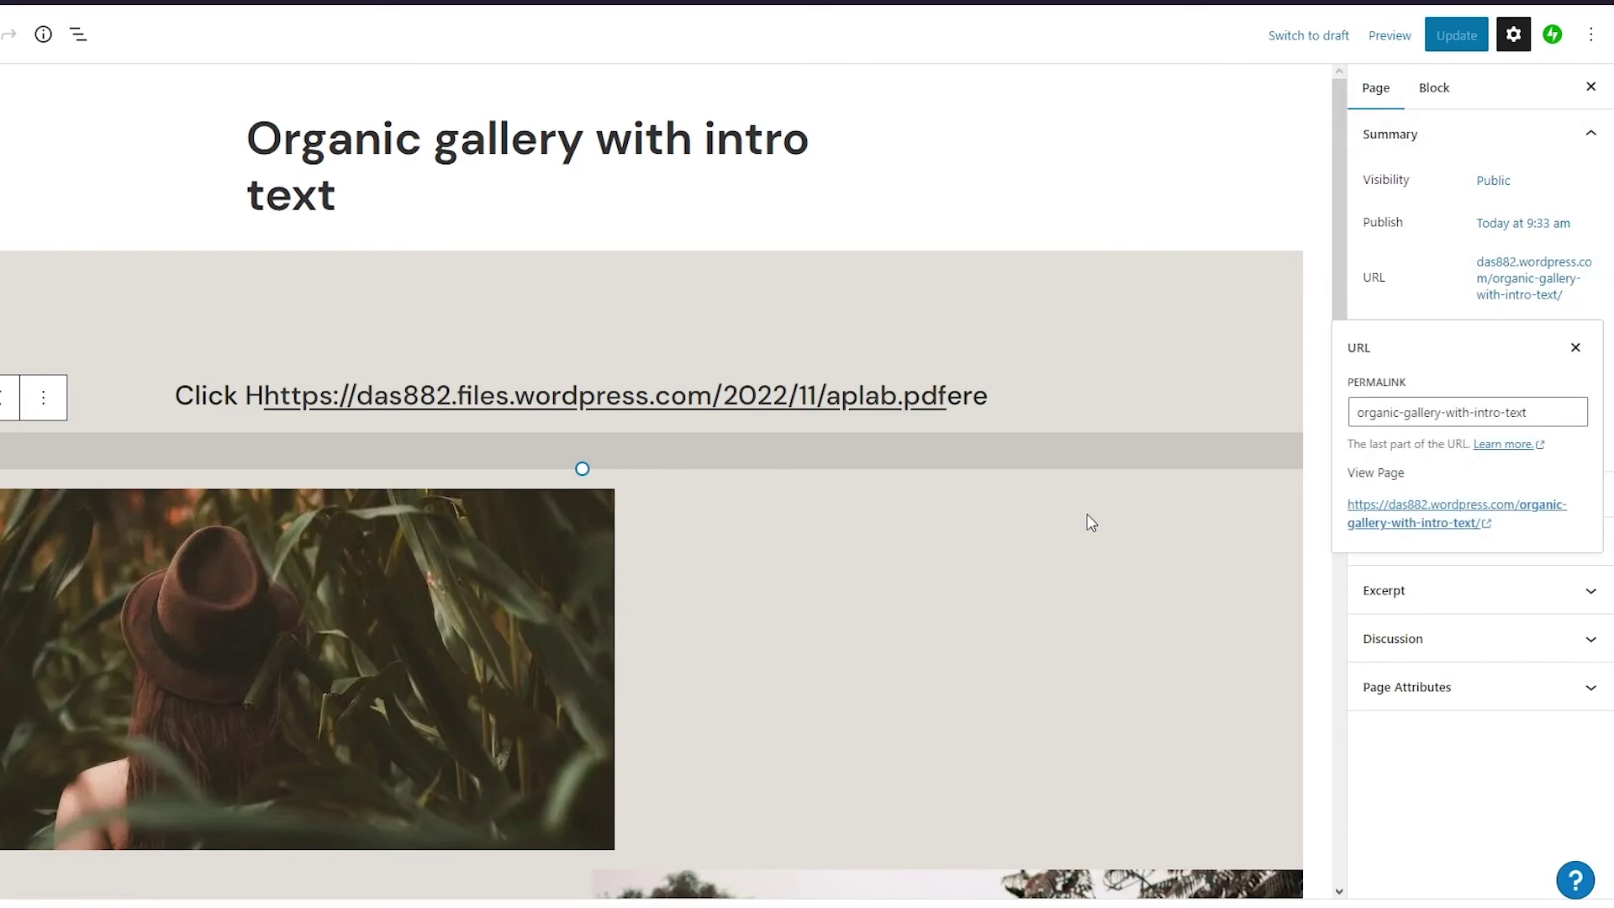
click(1423, 523)
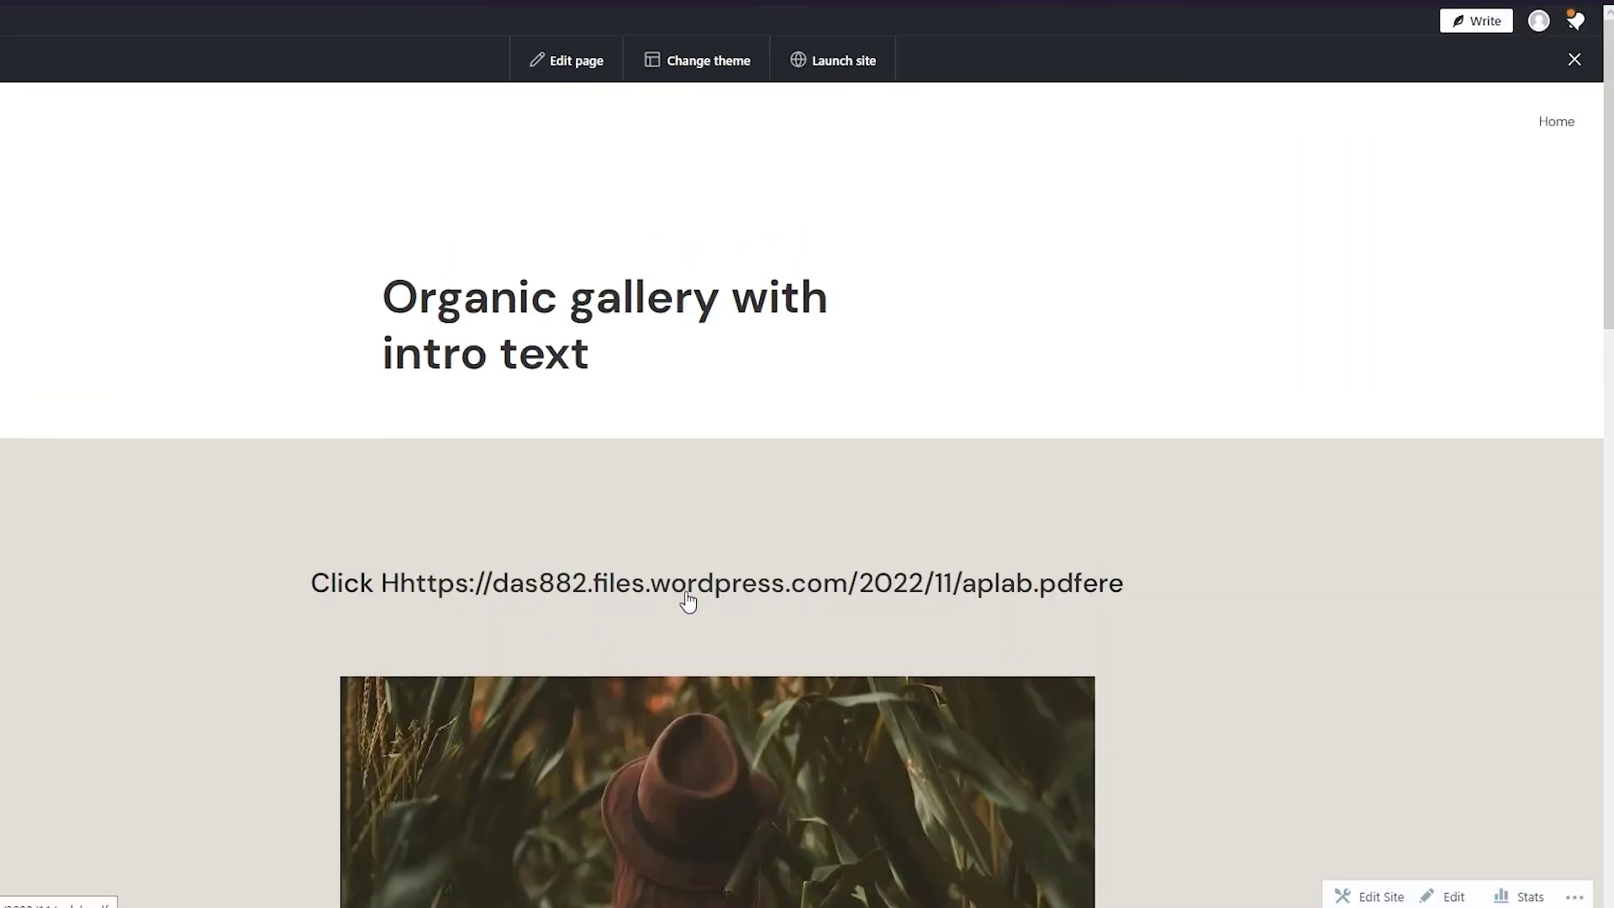
Follow the heading link to open aplab.pdf, the Experiment 05 capacitor report, in the browser.
click(688, 601)
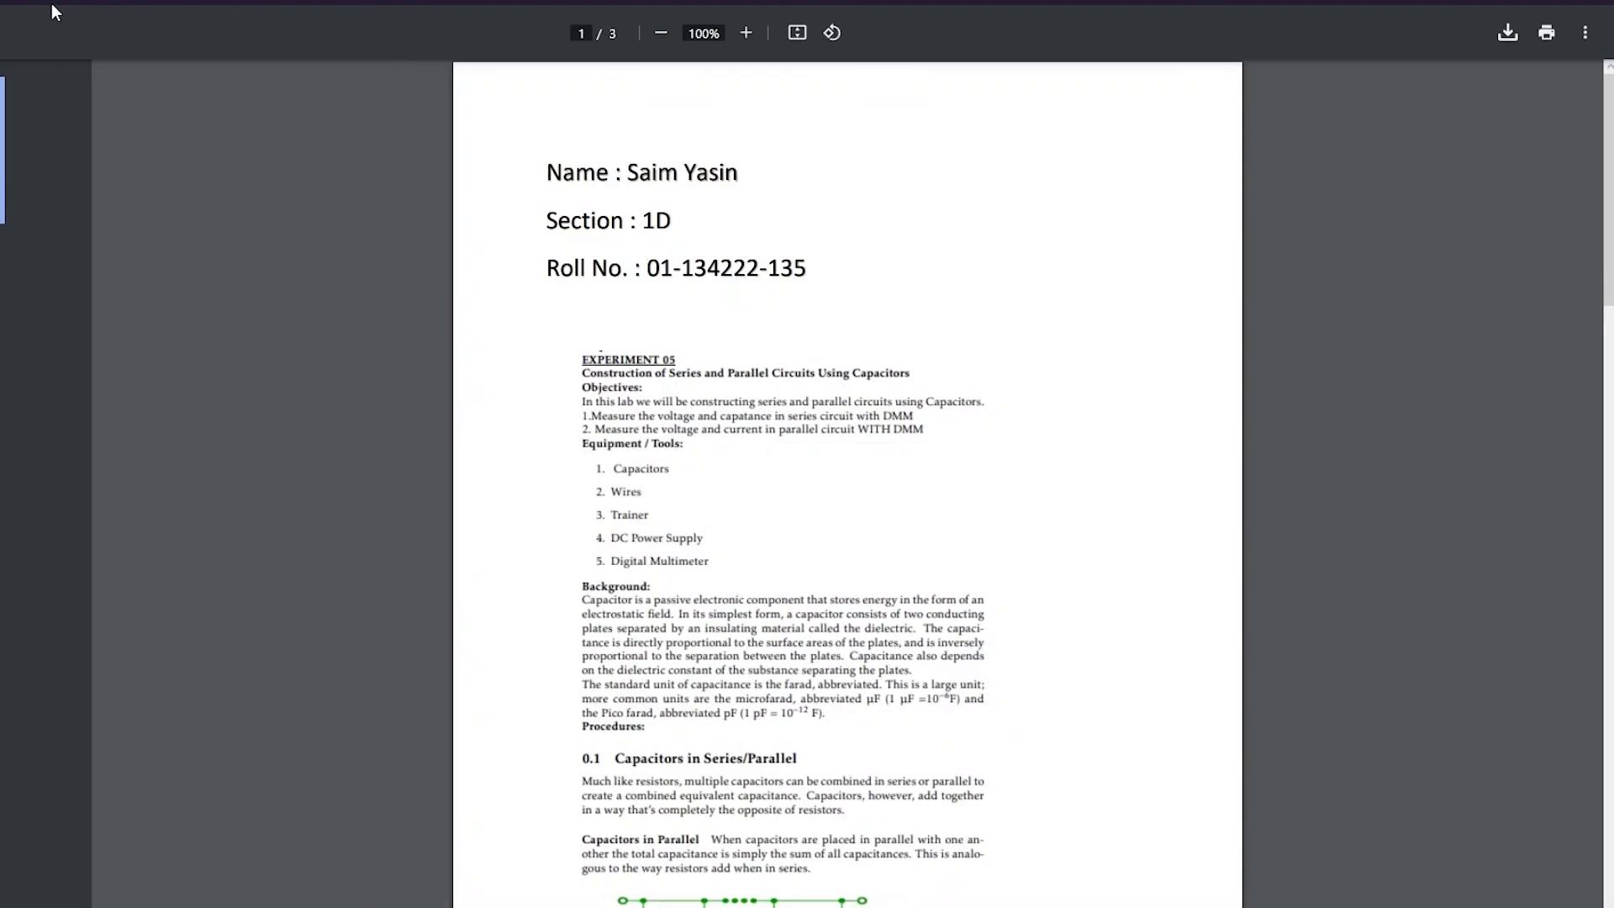
scroll(508, 623, down, 9)
scroll(512, 652, up, 9)
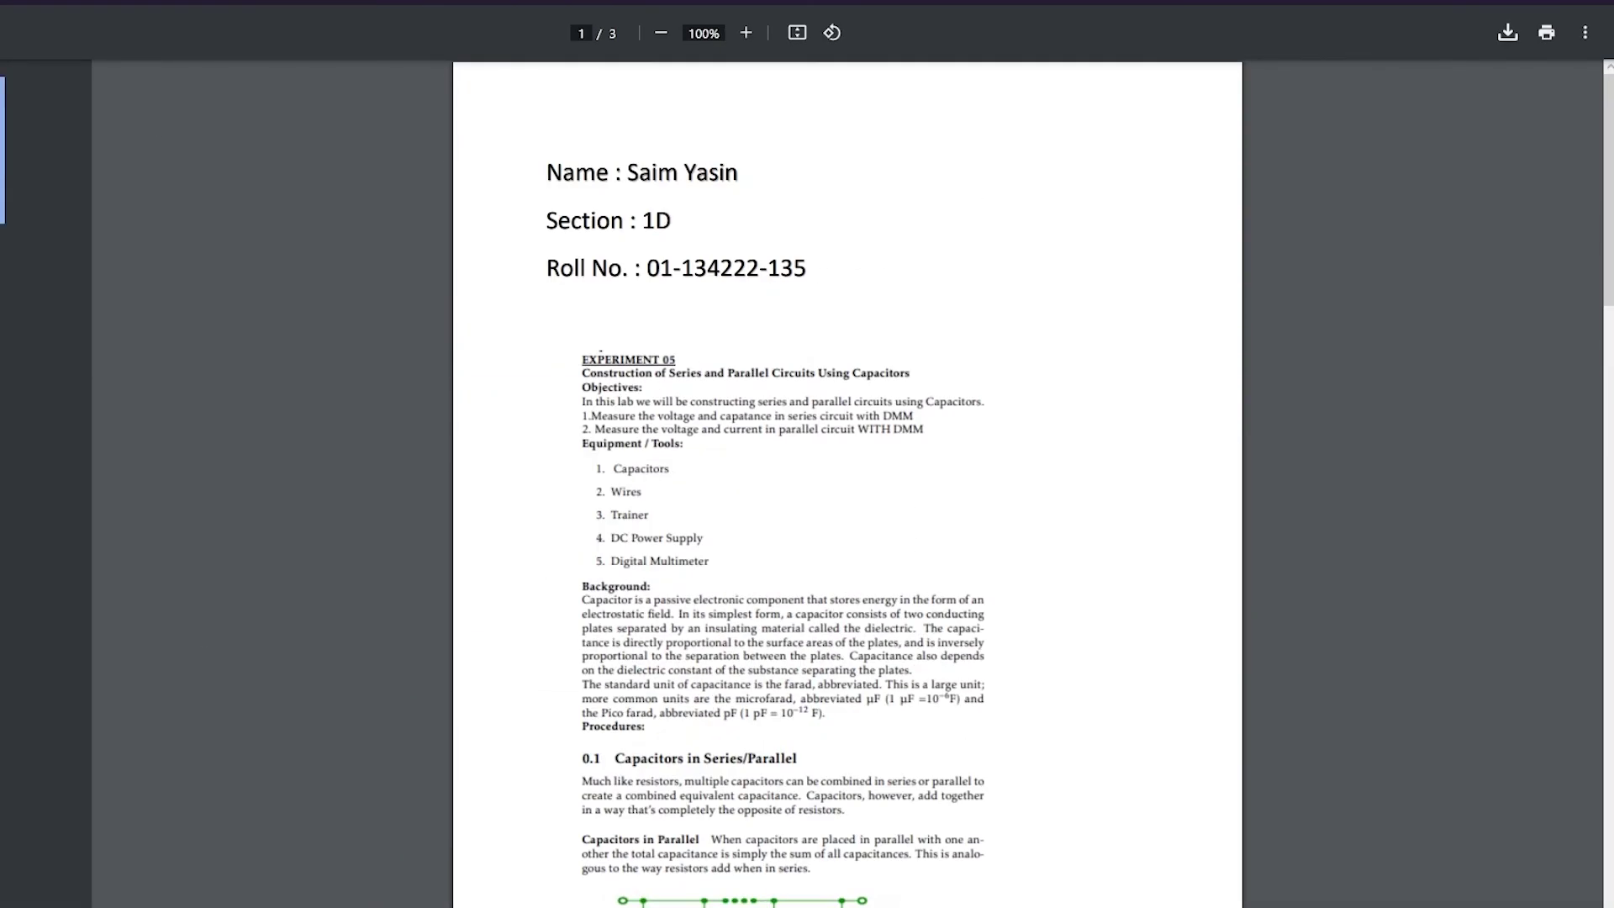